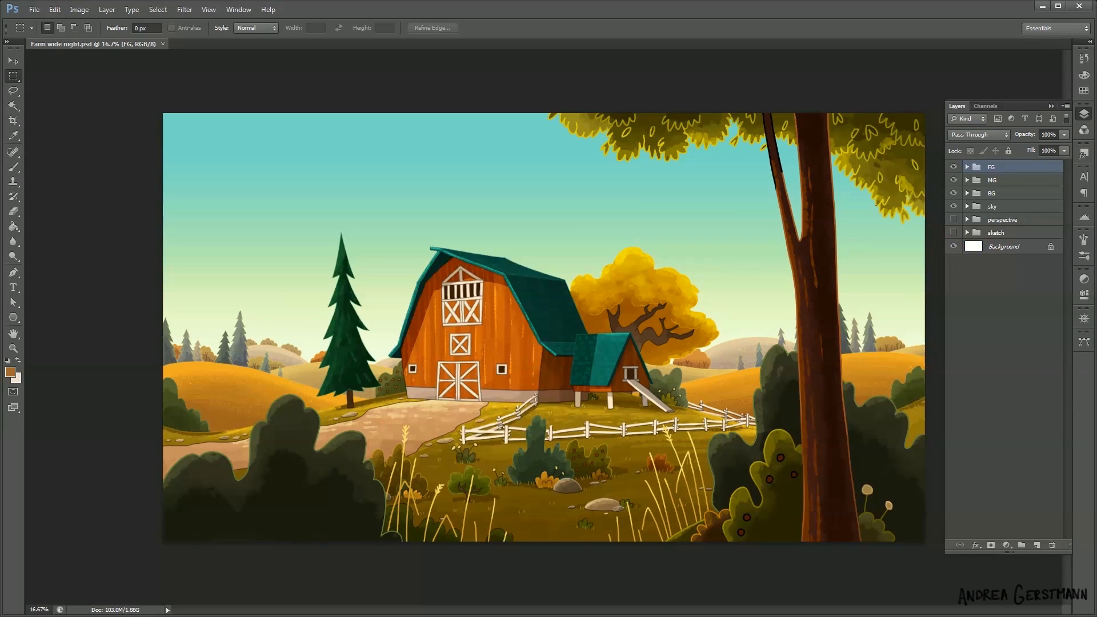
# - Expand the sky group and recolour its bottom layer, Layer 15, to a very dark navy with Hue/Saturation
pyautogui.click(967, 221)
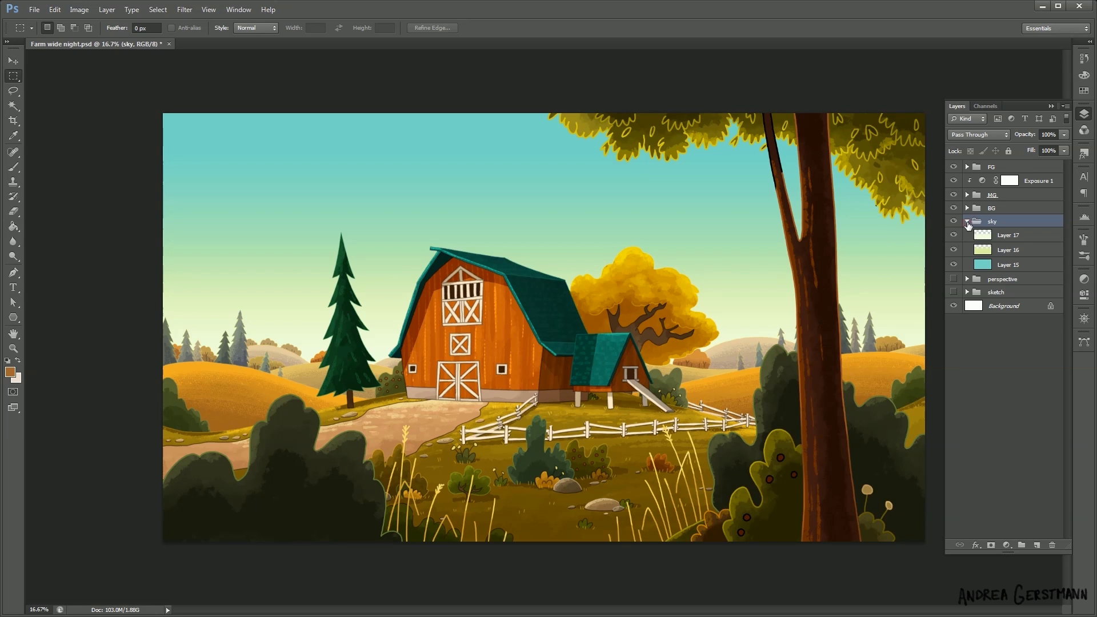
pyautogui.click(983, 266)
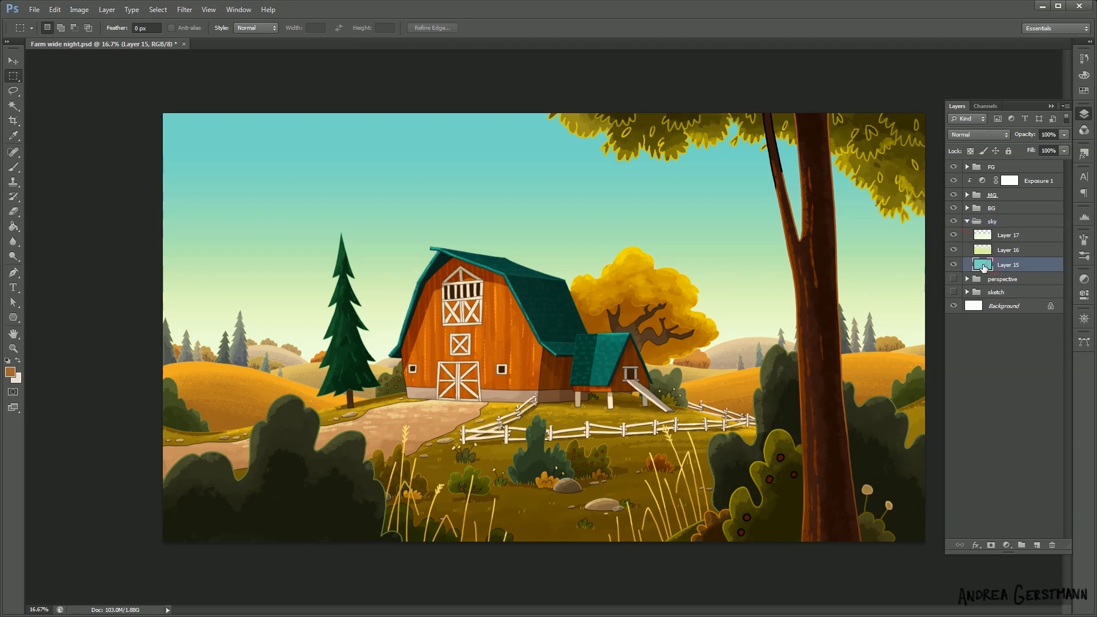
pyautogui.hotkey('ctrl', 'u')
pyautogui.moveTo(914, 239); pyautogui.dragTo(865, 238)
pyautogui.moveTo(914, 184); pyautogui.dragTo(928, 184)
pyautogui.moveTo(914, 212); pyautogui.dragTo(1001, 210)
pyautogui.moveTo(927, 184); pyautogui.dragTo(936, 185)
pyautogui.moveTo(865, 239); pyautogui.dragTo(973, 212)
pyautogui.press('Return')
# - Shift Layer 16 of the sky to a deep, dark violet with a Hue/Saturation adjustment
pyautogui.click(1005, 253)
pyautogui.hotkey('ctrl', 'u')
pyautogui.moveTo(914, 184); pyautogui.dragTo(953, 211)
pyautogui.moveTo(883, 238); pyautogui.dragTo(881, 239)
pyautogui.press('Return')
# - Apply Hue/Saturation to Layer 17 of the sky with hue +111, saturation +66 and lightness -64
pyautogui.click(1004, 235)
pyautogui.hotkey('ctrl', 'u')
pyautogui.moveTo(914, 211)
pyautogui.mouseDown()
pyautogui.moveTo(998, 214)
pyautogui.moveTo(925, 211)
pyautogui.mouseUp()
pyautogui.moveTo(914, 184); pyautogui.dragTo(945, 184)
pyautogui.moveTo(882, 238); pyautogui.dragTo(878, 239)
pyautogui.moveTo(945, 184); pyautogui.dragTo(953, 185)
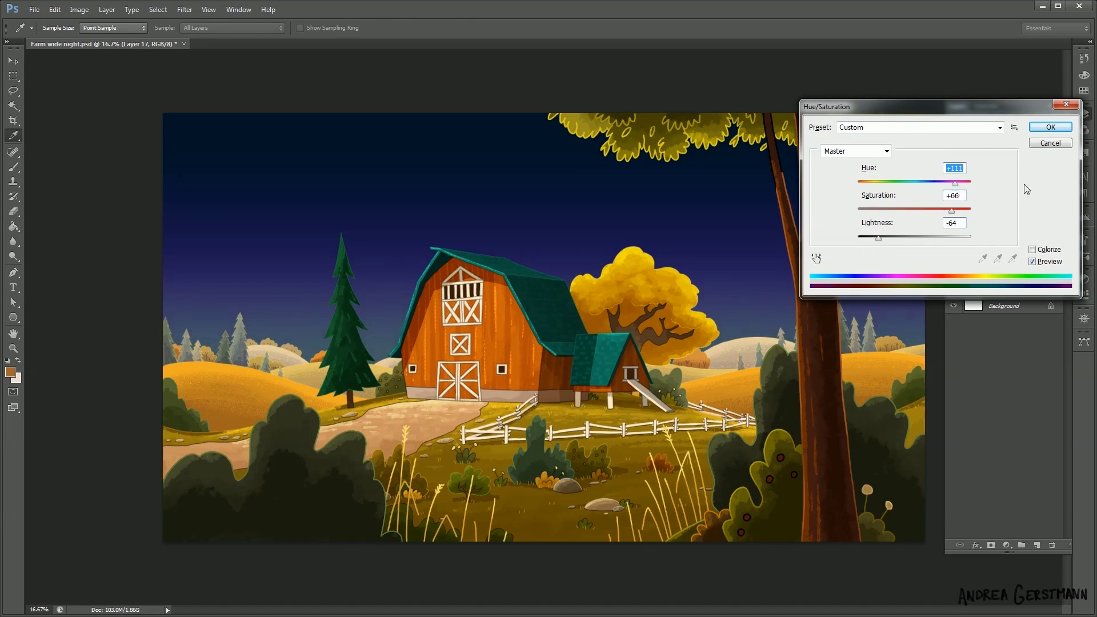
pyautogui.click(1050, 128)
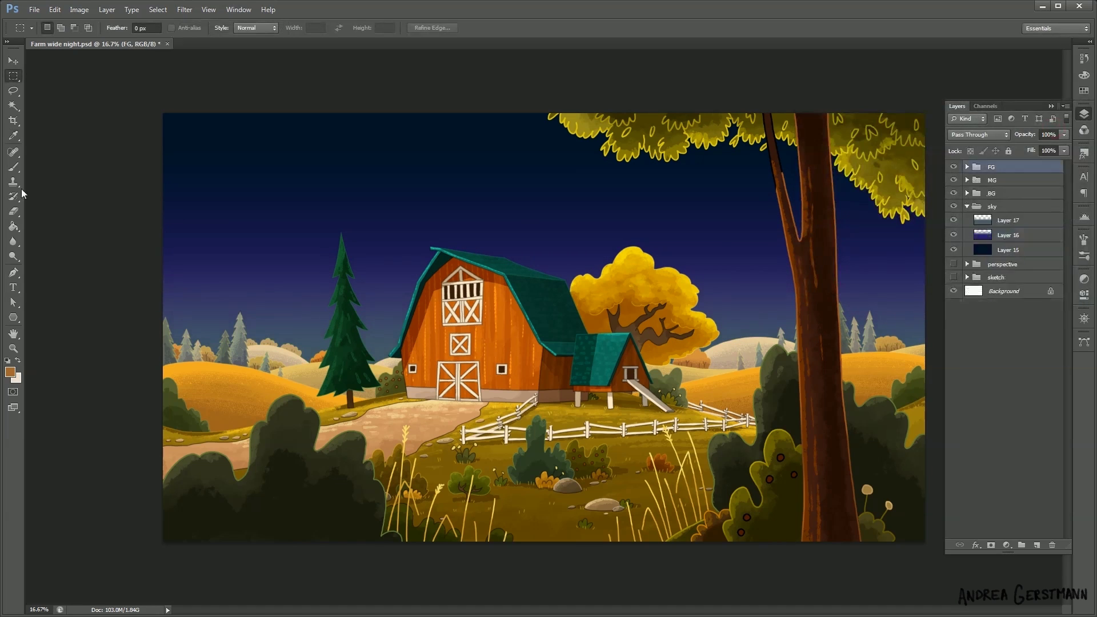
# - Sample a purple-blue from the sky, add a new layer between the FG and MG groups, and fill it with that colour
pyautogui.click(13, 227)
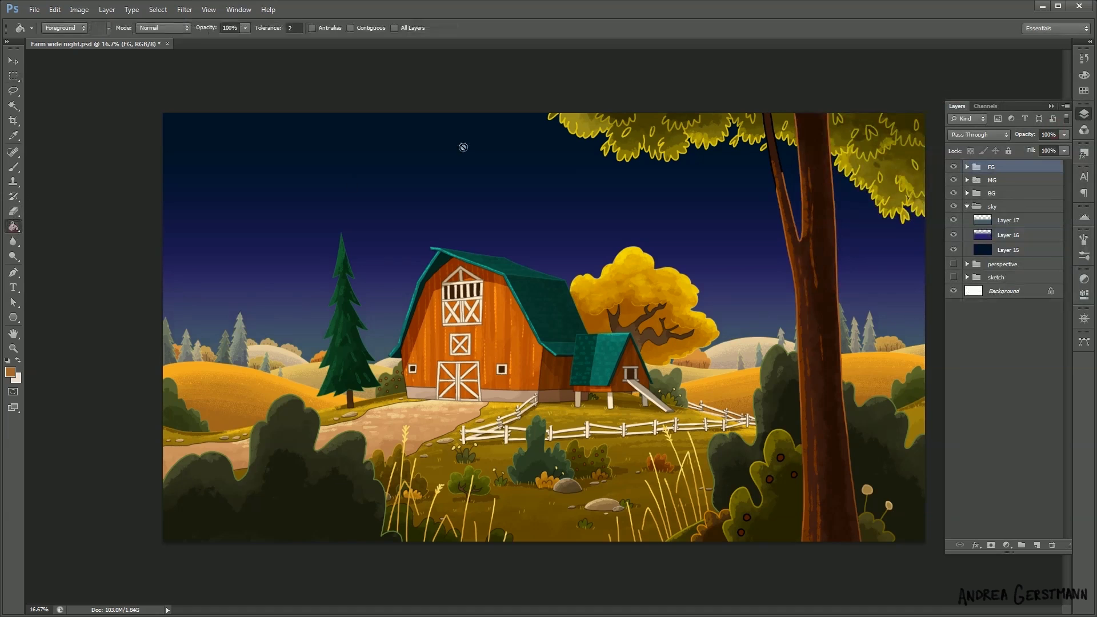
pyautogui.press('i')
pyautogui.moveTo(384, 237); pyautogui.dragTo(388, 296)
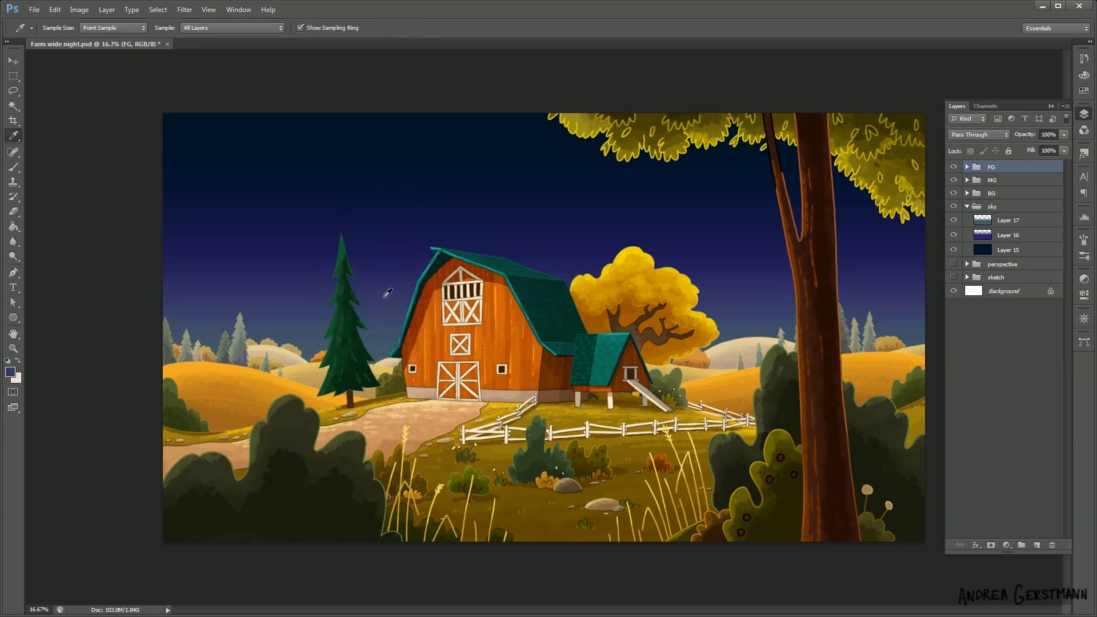
pyautogui.hotkey('ctrl', 'shift', 'alt', 'n')
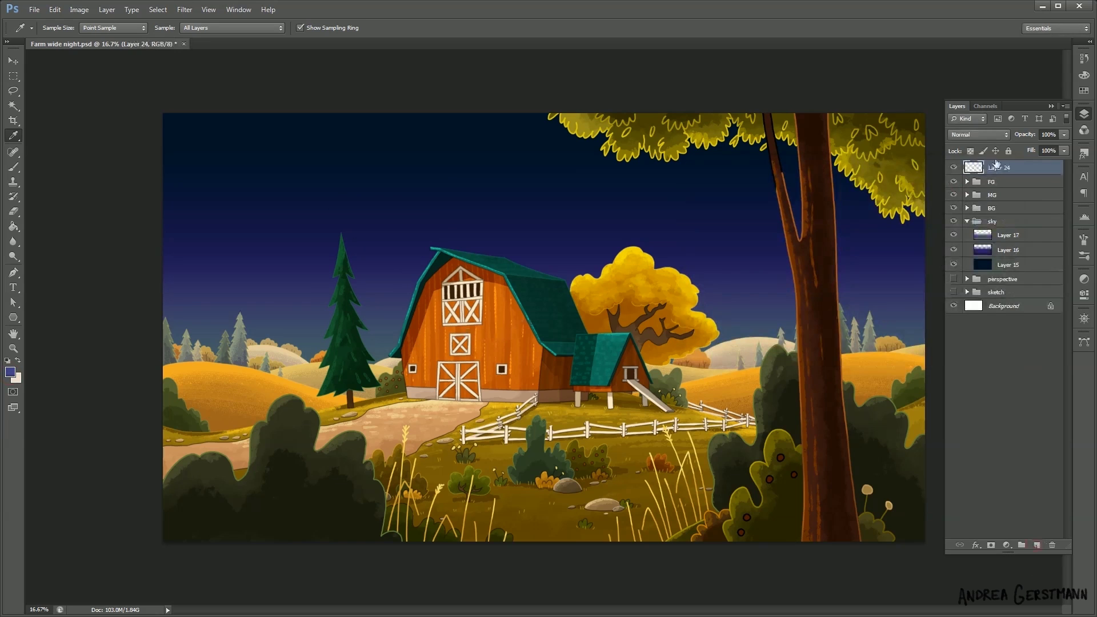
pyautogui.moveTo(980, 180); pyautogui.dragTo(995, 186)
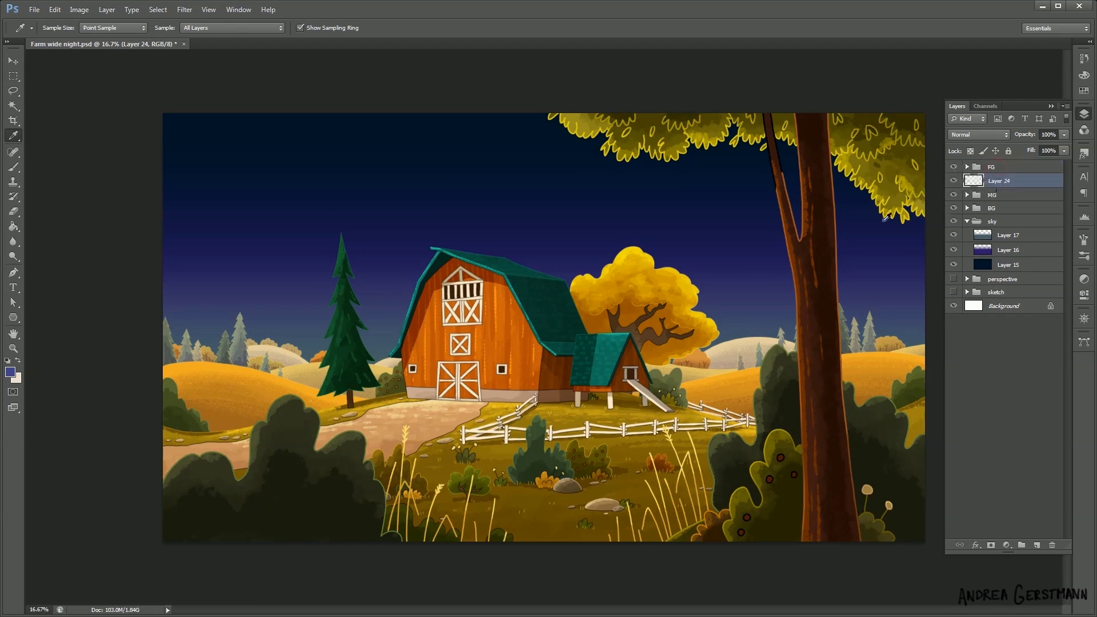
pyautogui.press('g')
pyautogui.click(626, 227)
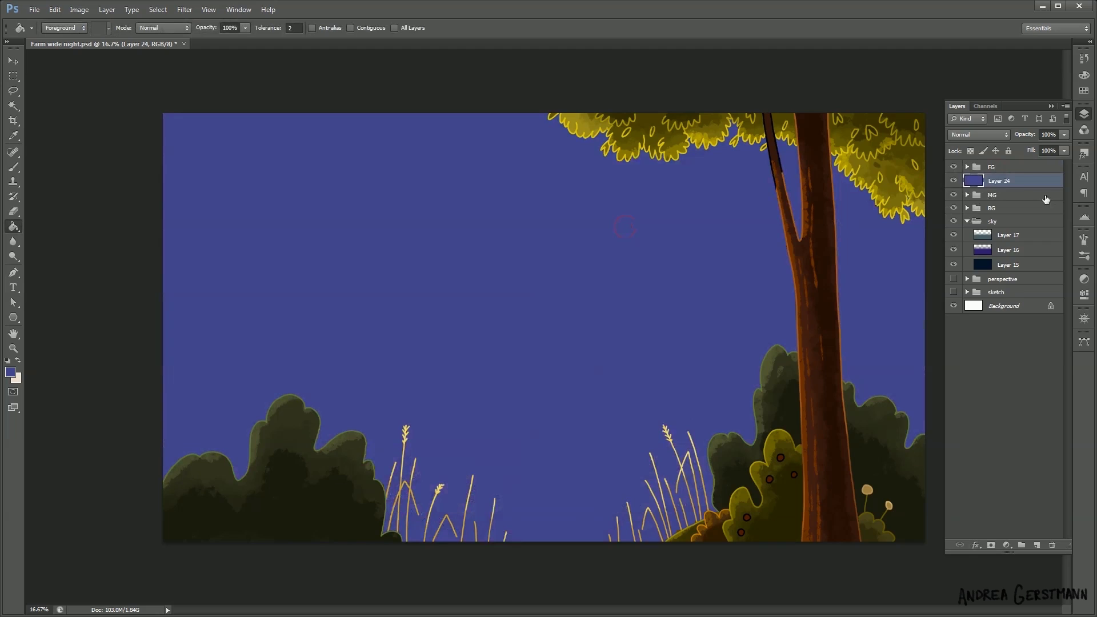
# - Set the blue layer's blend mode to Color at 41% opacity and clip it to the MG group
pyautogui.click(989, 135)
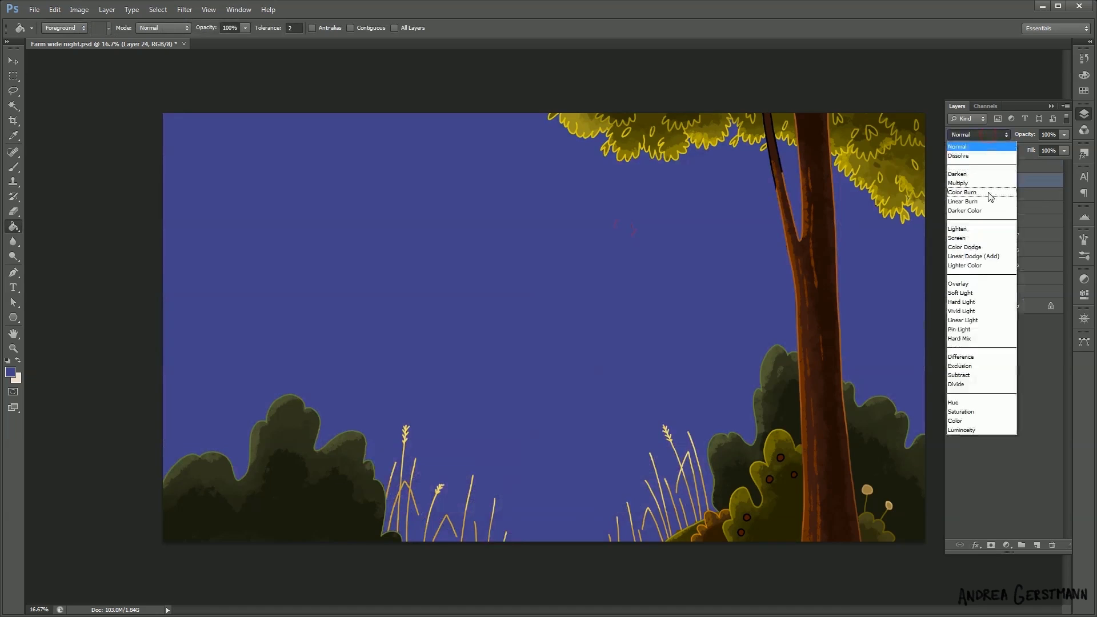
pyautogui.click(972, 183)
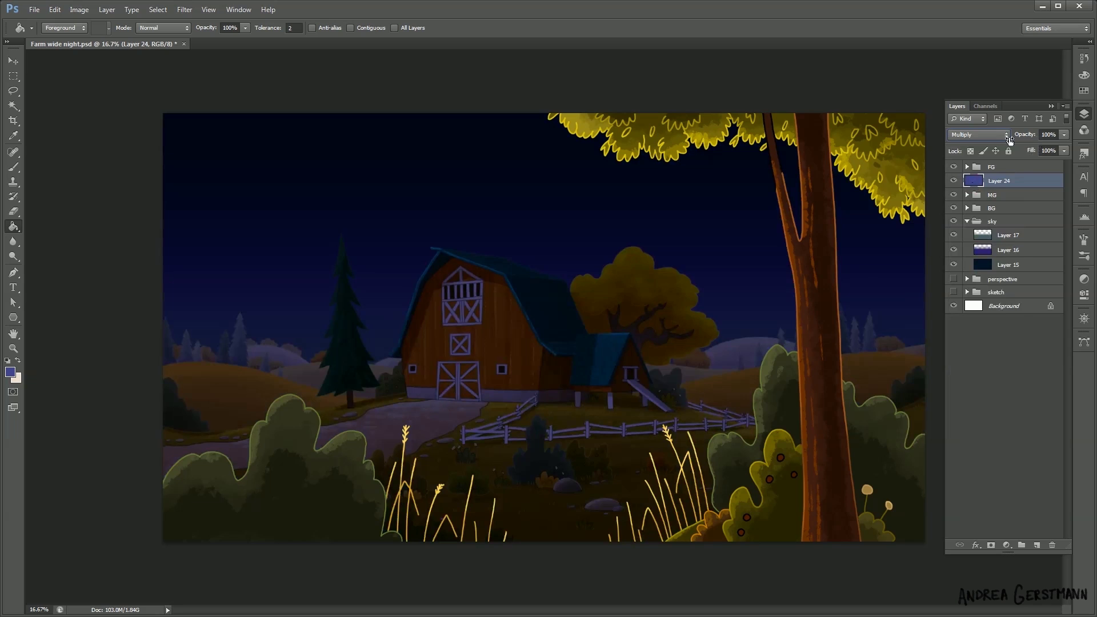
pyautogui.click(979, 134)
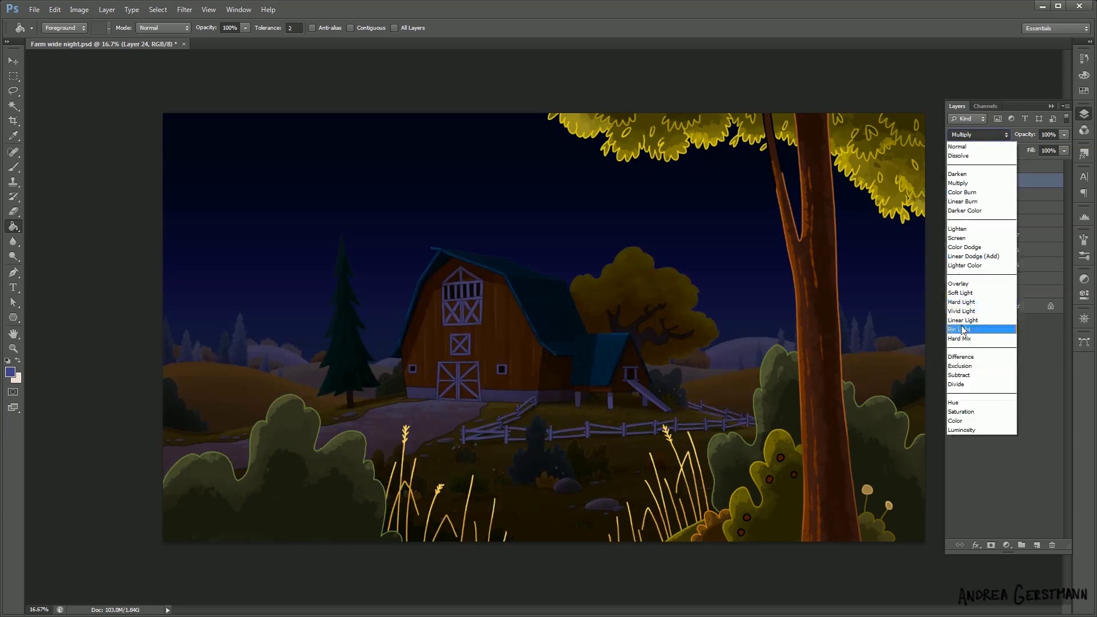
pyautogui.click(955, 420)
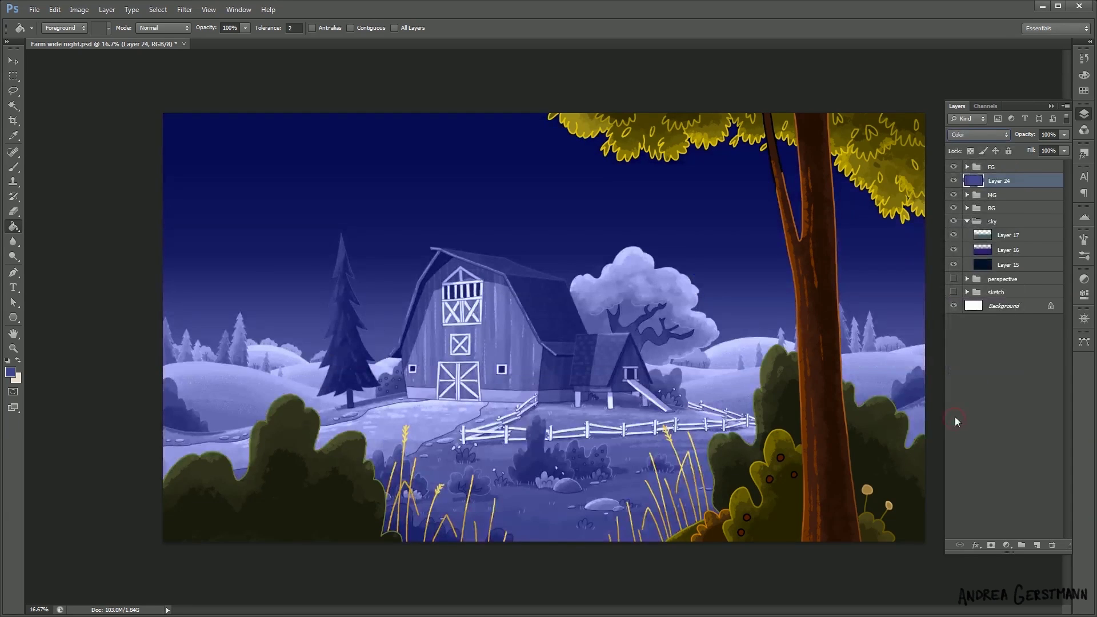
pyautogui.click(1065, 135)
pyautogui.keyDown('alt'); pyautogui.click(980, 185); pyautogui.keyUp('alt')
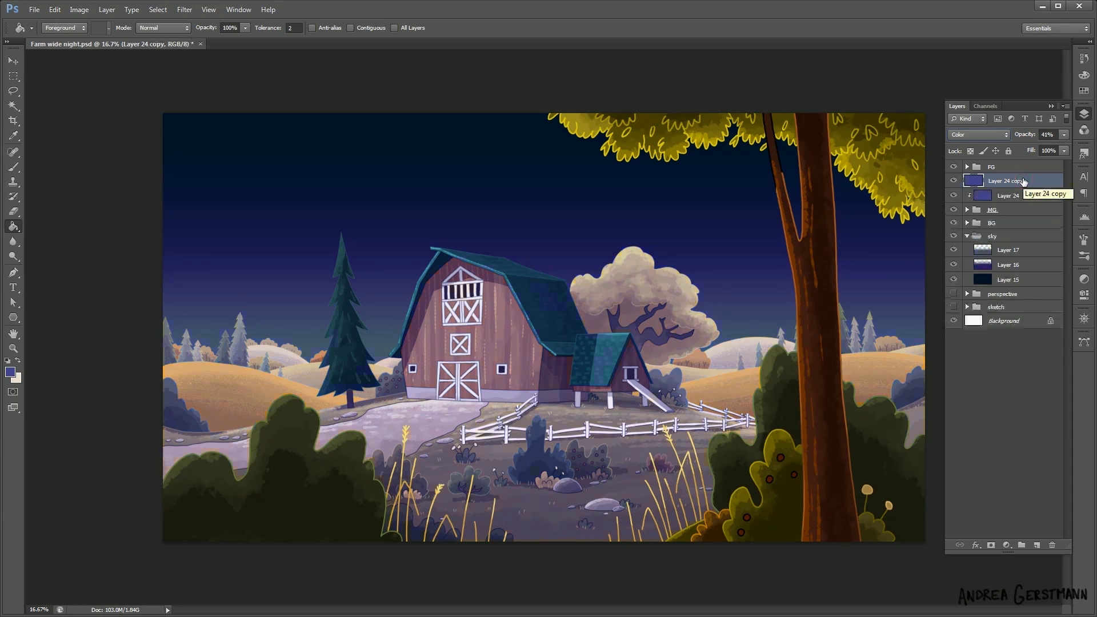
# - Duplicate the blue Color layer for the FG and BG groups and clip each copy to its group
pyautogui.moveTo(1021, 183); pyautogui.dragTo(968, 229)
pyautogui.keyDown('alt'); pyautogui.click(988, 171); pyautogui.keyUp('alt')
pyautogui.keyDown('alt'); pyautogui.click(975, 227); pyautogui.keyUp('alt')
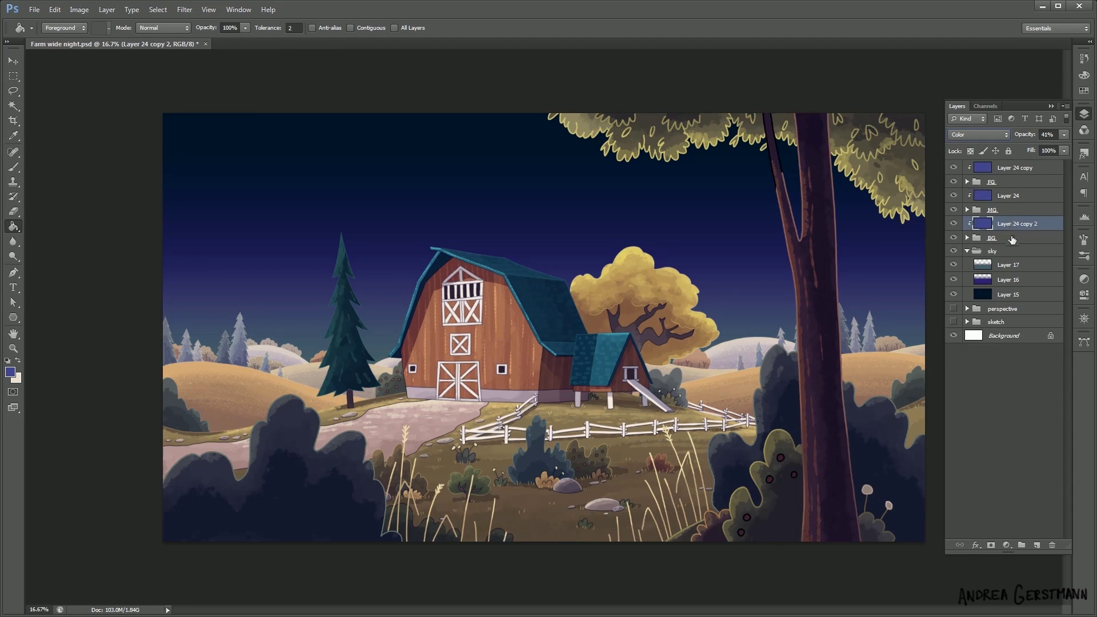
# - Add an Exposure adjustment clipped to the BG group with exposure -3.26 and gamma correction 0.93
pyautogui.click(1084, 279)
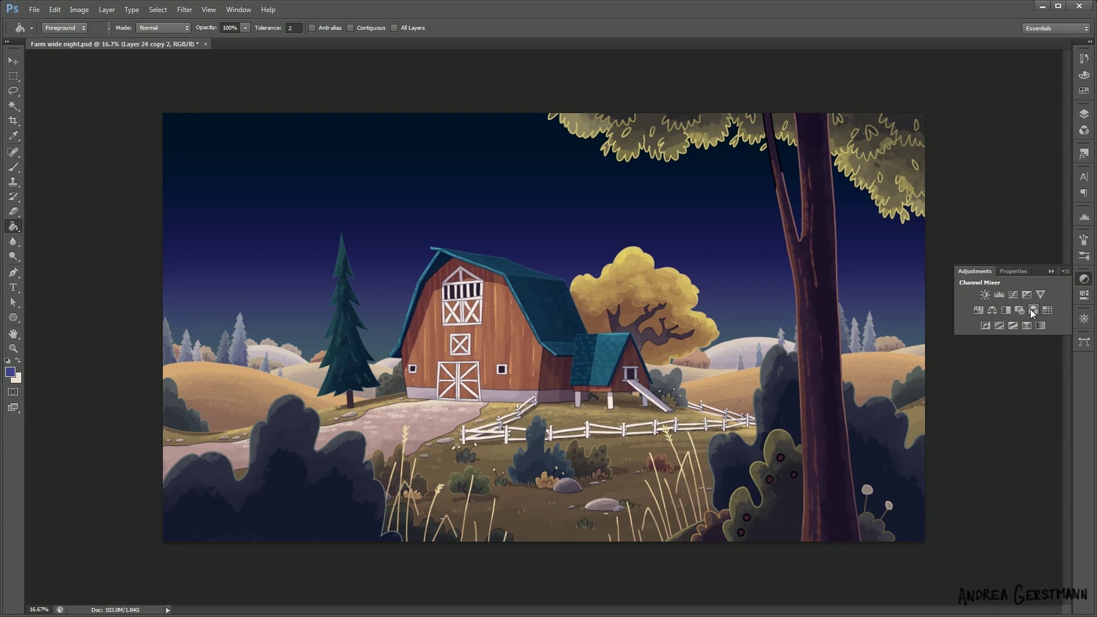
pyautogui.click(1027, 295)
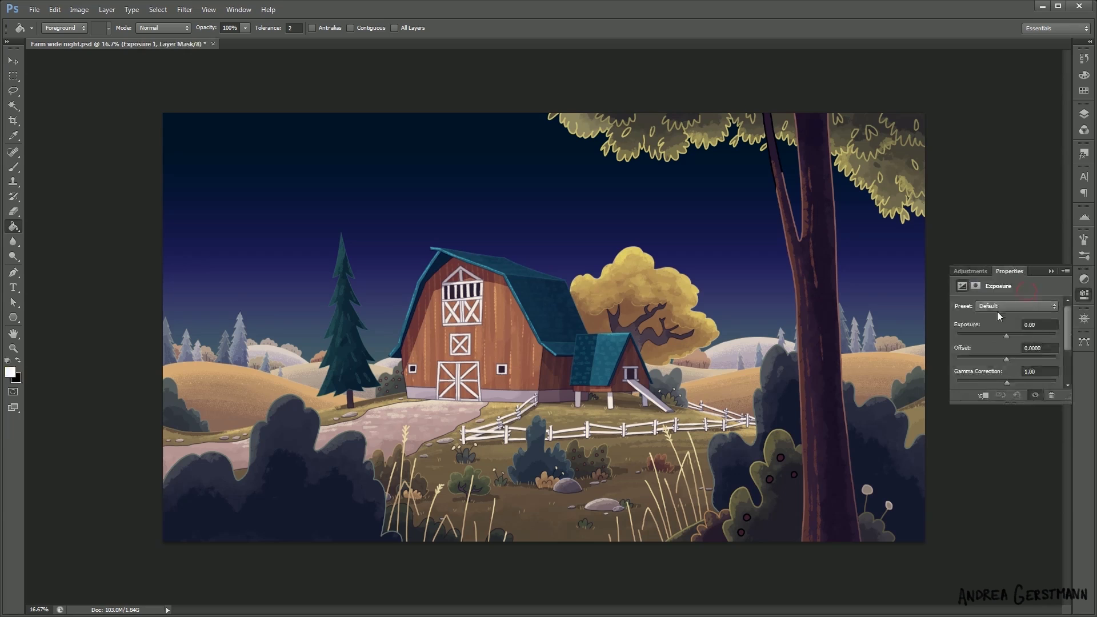
pyautogui.click(1084, 114)
pyautogui.keyDown('alt'); pyautogui.click(988, 231); pyautogui.keyUp('alt')
pyautogui.doubleClick(983, 225)
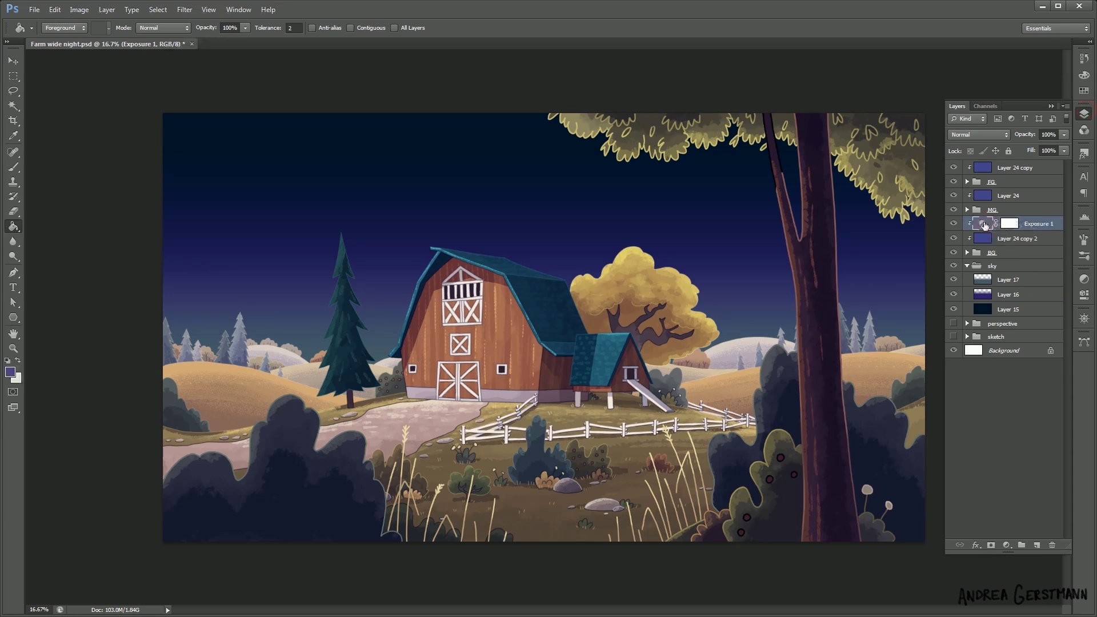
pyautogui.moveTo(1007, 335); pyautogui.dragTo(983, 332)
pyautogui.press('b')
pyautogui.moveTo(1008, 382); pyautogui.dragTo(1009, 382)
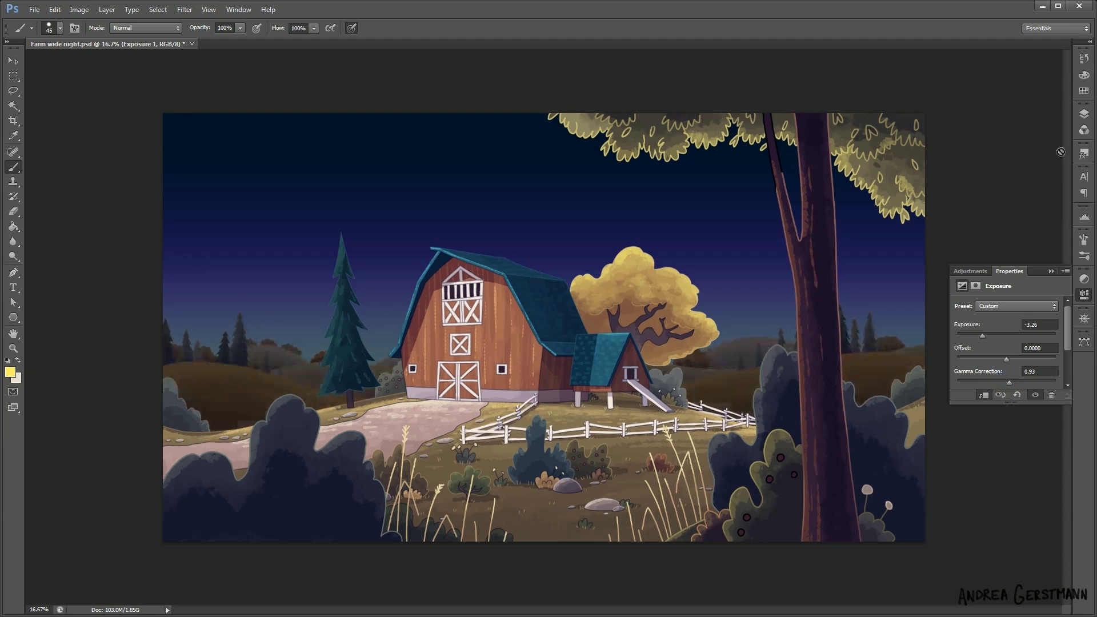
# - Duplicate the Exposure adjustment above the MG and FG groups' blue layers and clip each copy to its group
pyautogui.press('F7')
pyautogui.hotkey('ctrl', 'j')
pyautogui.moveTo(1028, 223); pyautogui.dragTo(1019, 163)
pyautogui.keyDown('alt'); pyautogui.click(988, 203); pyautogui.keyUp('alt')
pyautogui.hotkey('ctrl', 'j')
pyautogui.keyDown('alt'); pyautogui.click(971, 171); pyautogui.keyUp('alt')
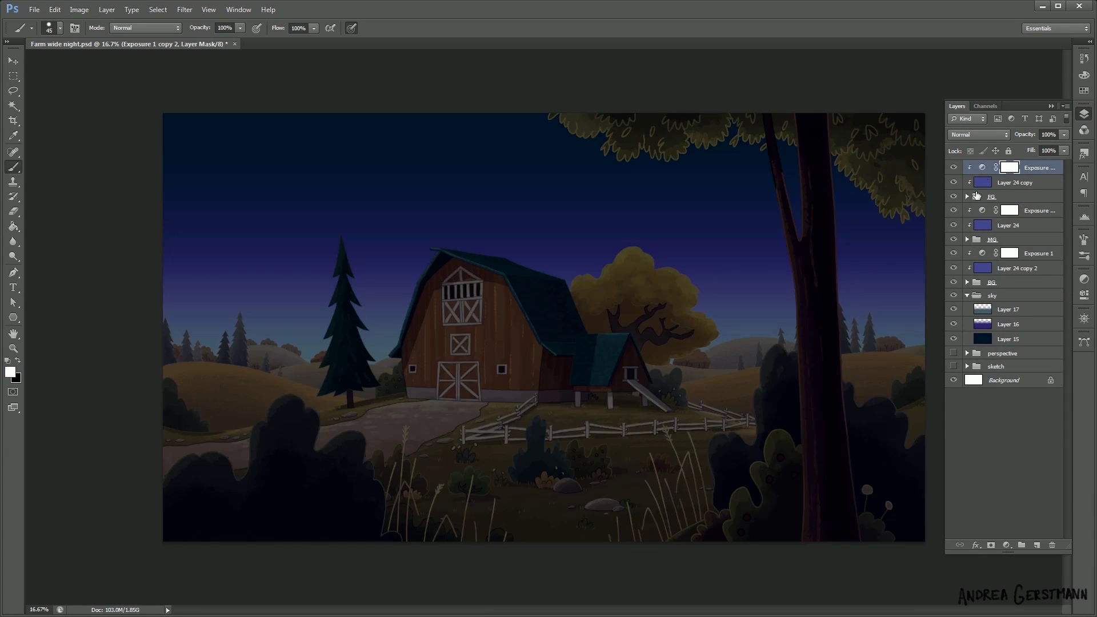
# - Set the MG group's Exposure adjustment to exposure -2.56 and gamma correction 0.84
pyautogui.doubleClick(982, 210)
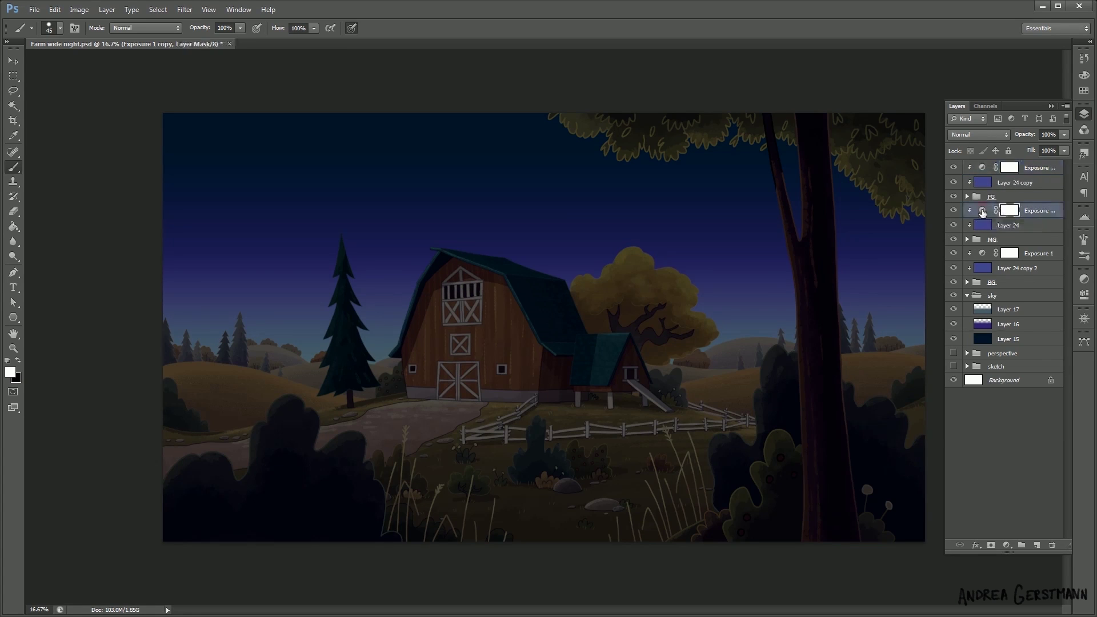
pyautogui.moveTo(982, 336); pyautogui.dragTo(987, 337)
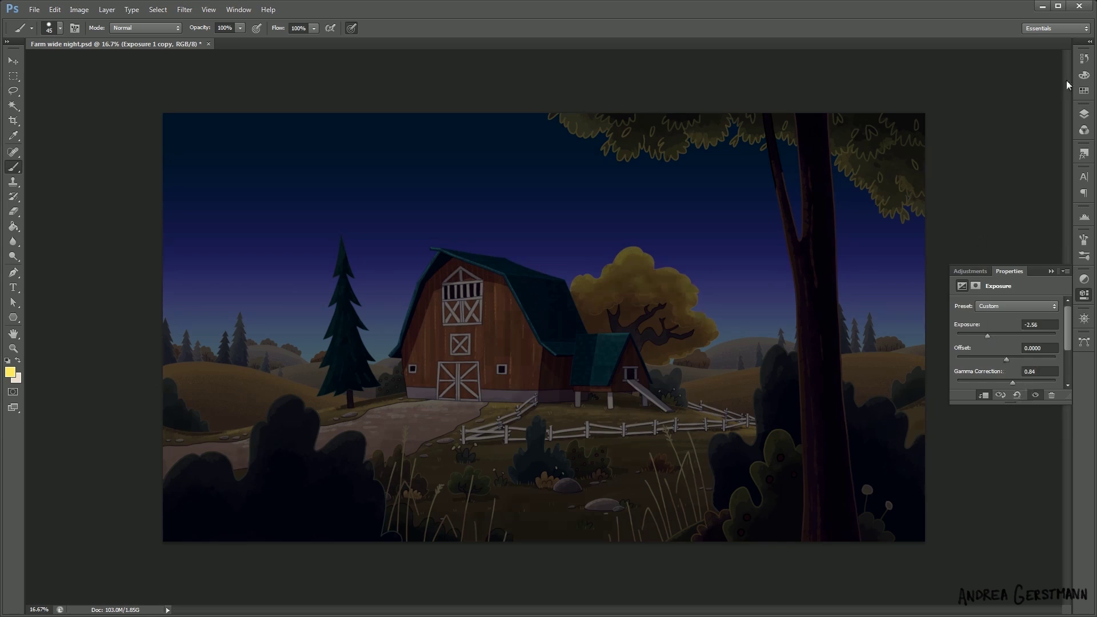
pyautogui.click(1084, 113)
# - Raise the exposure of the FG group's Exposure adjustment slightly and lower its gamma correction
pyautogui.click(1028, 171)
pyautogui.doubleClick(982, 167)
pyautogui.moveTo(982, 336); pyautogui.dragTo(994, 337)
pyautogui.moveTo(1007, 383); pyautogui.dragTo(1022, 383)
pyautogui.click(1084, 114)
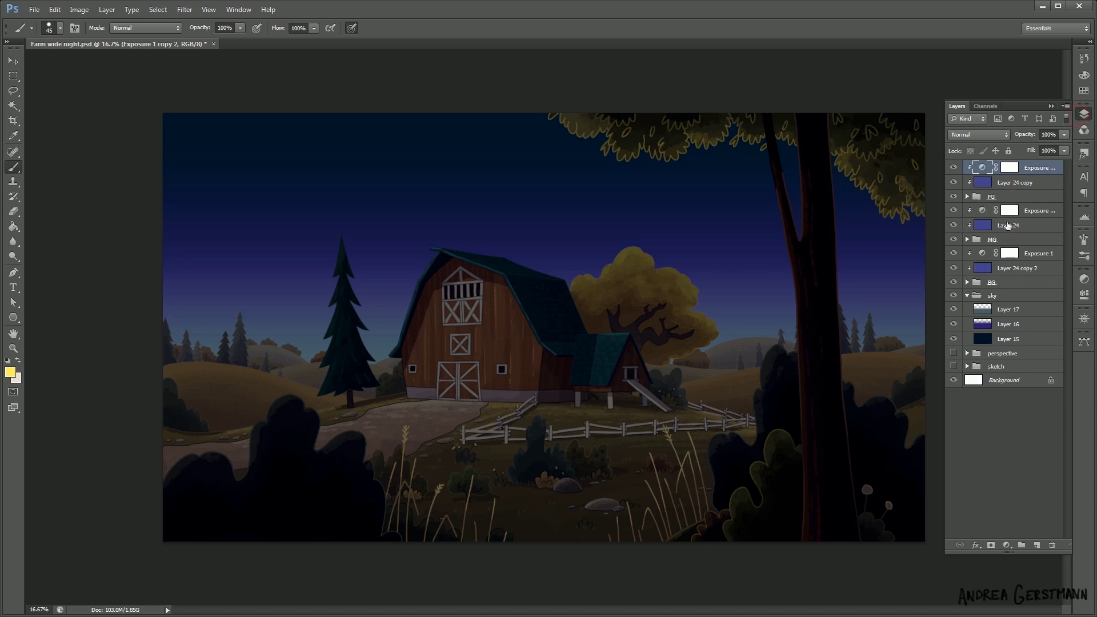
# - Add a Color Balance adjustment clipped to the BG group with midtones at cyan-red -17, magenta-green -13 and yellow-blue +24
pyautogui.click(1037, 256)
pyautogui.click(1007, 546)
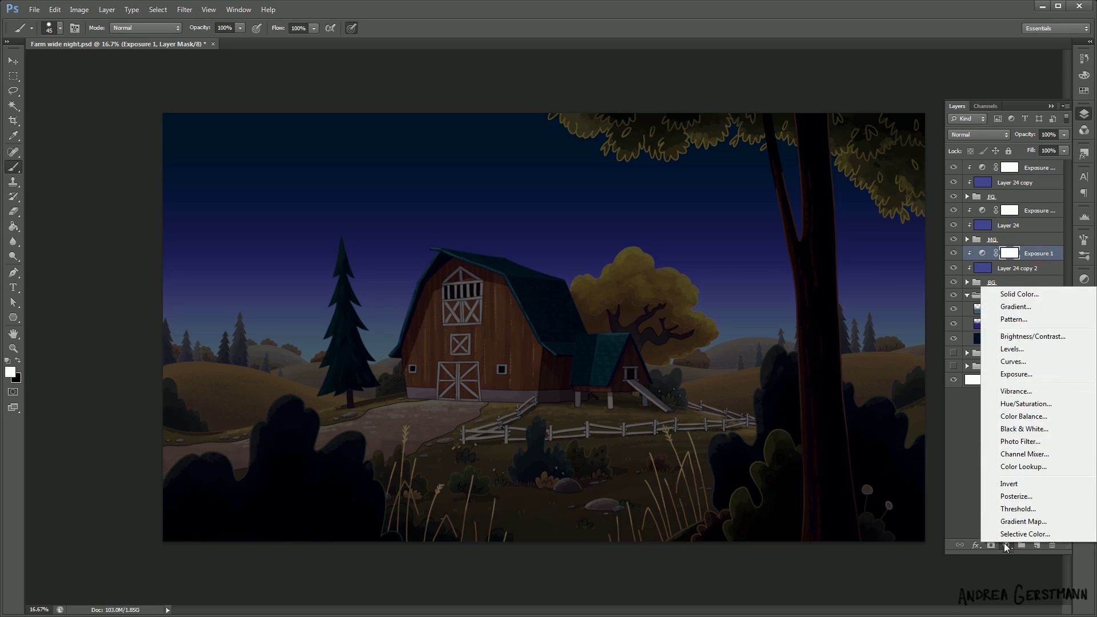
pyautogui.click(1015, 417)
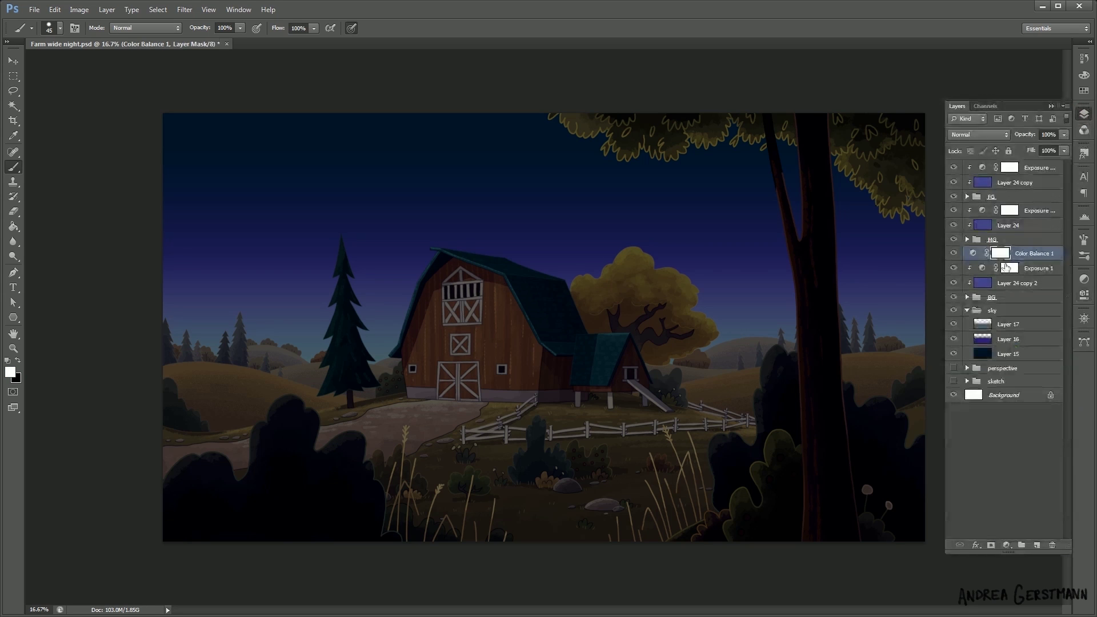
pyautogui.moveTo(985, 333); pyautogui.dragTo(981, 332)
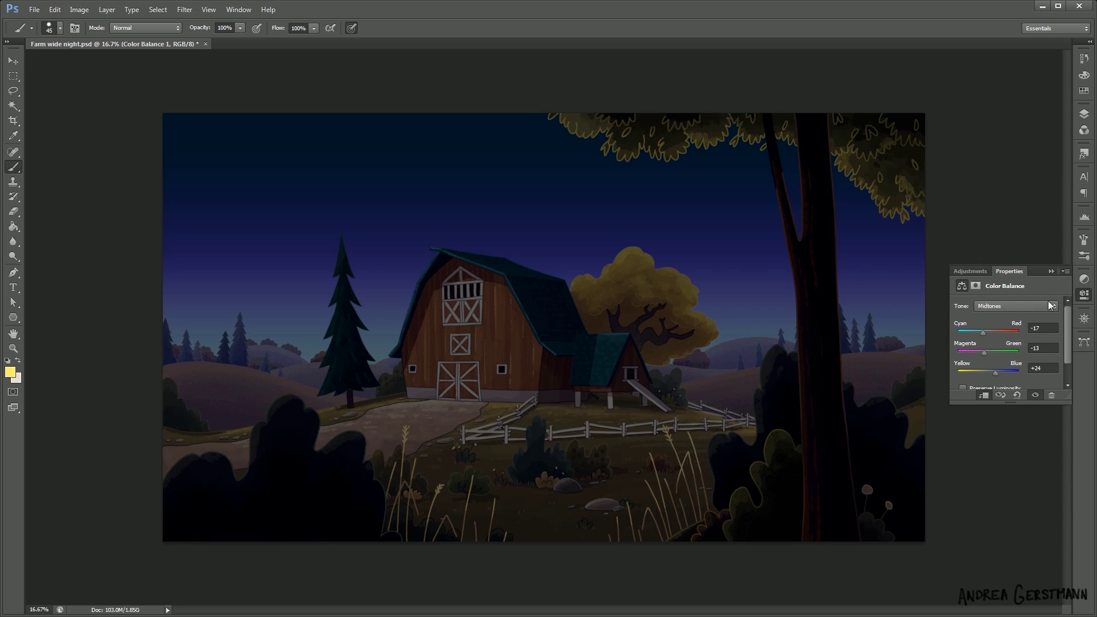
# - Clip Color Balance adjustments to the MG and FG groups too, and recolour the BG group's overlay layer a lighter blue
pyautogui.click(1083, 114)
pyautogui.click(1008, 255)
pyautogui.click(1051, 106)
pyautogui.click(1084, 115)
pyautogui.click(1016, 313)
pyautogui.doubleClick(982, 312)
pyautogui.moveTo(551, 110); pyautogui.dragTo(938, 41)
pyautogui.click(1083, 80)
pyautogui.click(967, 119)
# - Set the MG group's second Exposure adjustment to -2.71 and paint its mask around the barn with a large 37% opacity brush
pyautogui.doubleClick(983, 283)
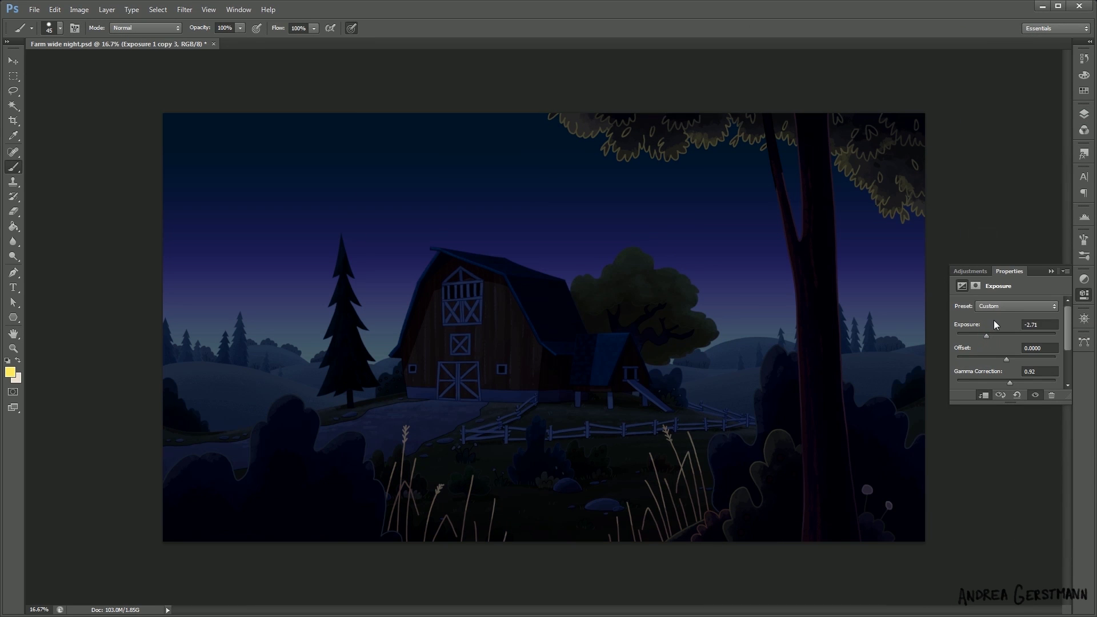
pyautogui.click(1084, 114)
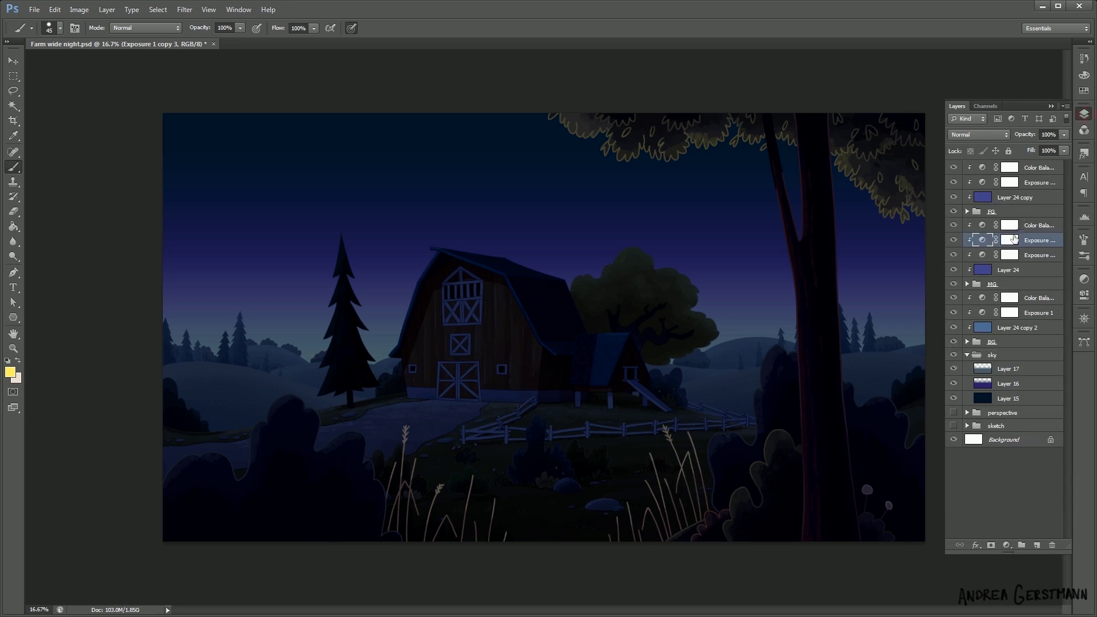
pyautogui.click(1009, 240)
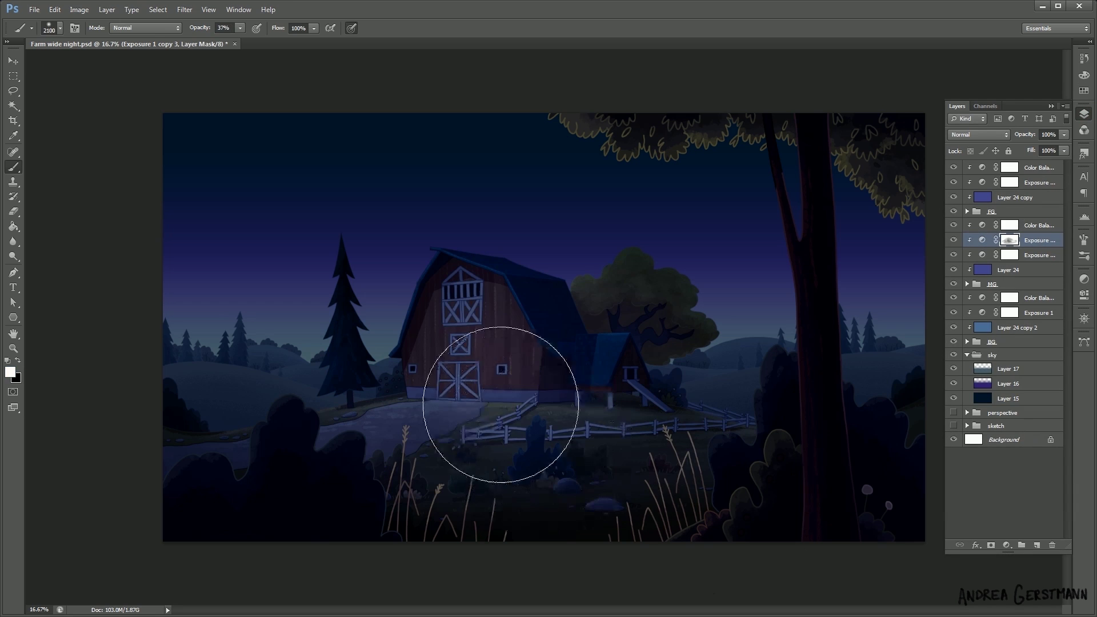
pyautogui.moveTo(501, 405)
pyautogui.mouseDown()
pyautogui.moveTo(623, 461)
pyautogui.moveTo(350, 455)
pyautogui.moveTo(346, 471)
pyautogui.moveTo(286, 502)
pyautogui.mouseUp()
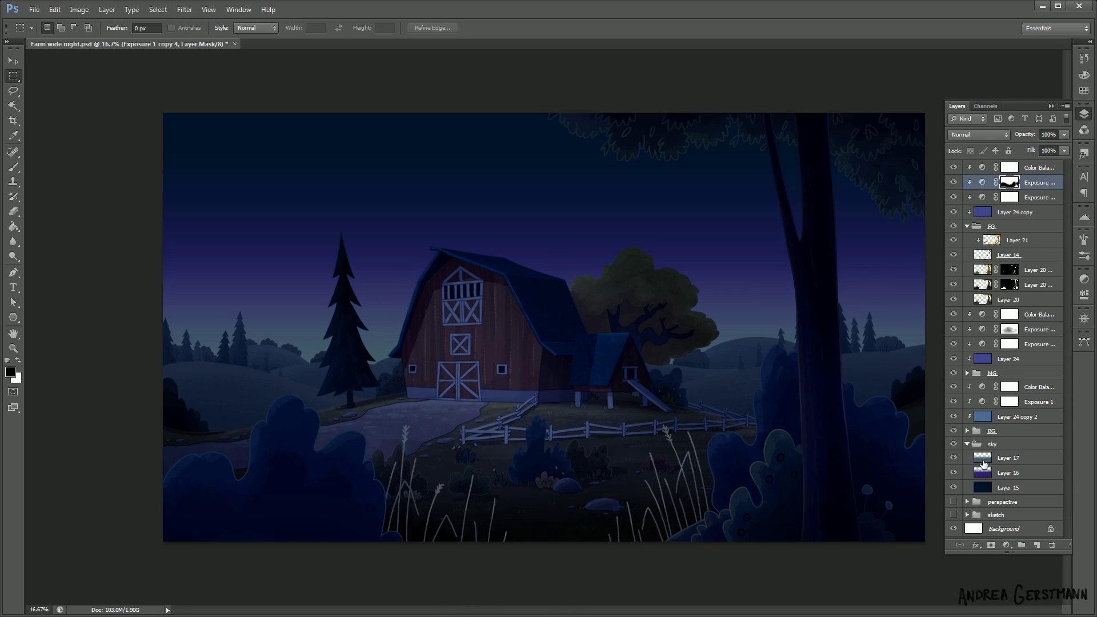
# - Shift the sky layers 17, 16 and 15 toward a more muted dark blue with Hue/Saturation
pyautogui.hotkey('ctrl', 'u')
pyautogui.moveTo(914, 236); pyautogui.dragTo(905, 246)
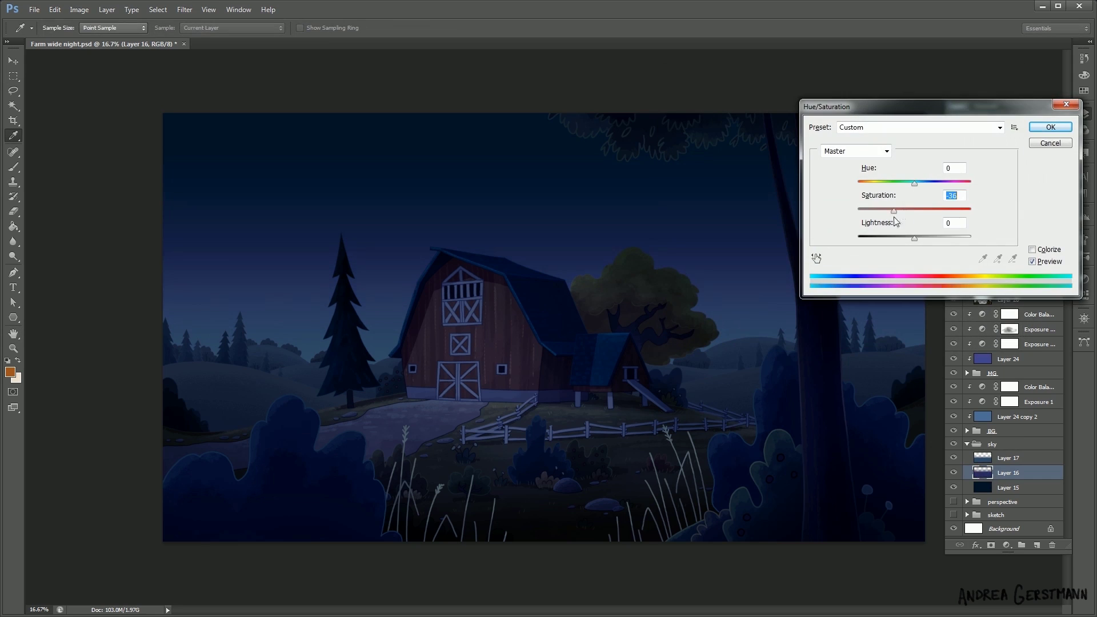
pyautogui.moveTo(914, 183); pyautogui.dragTo(918, 184)
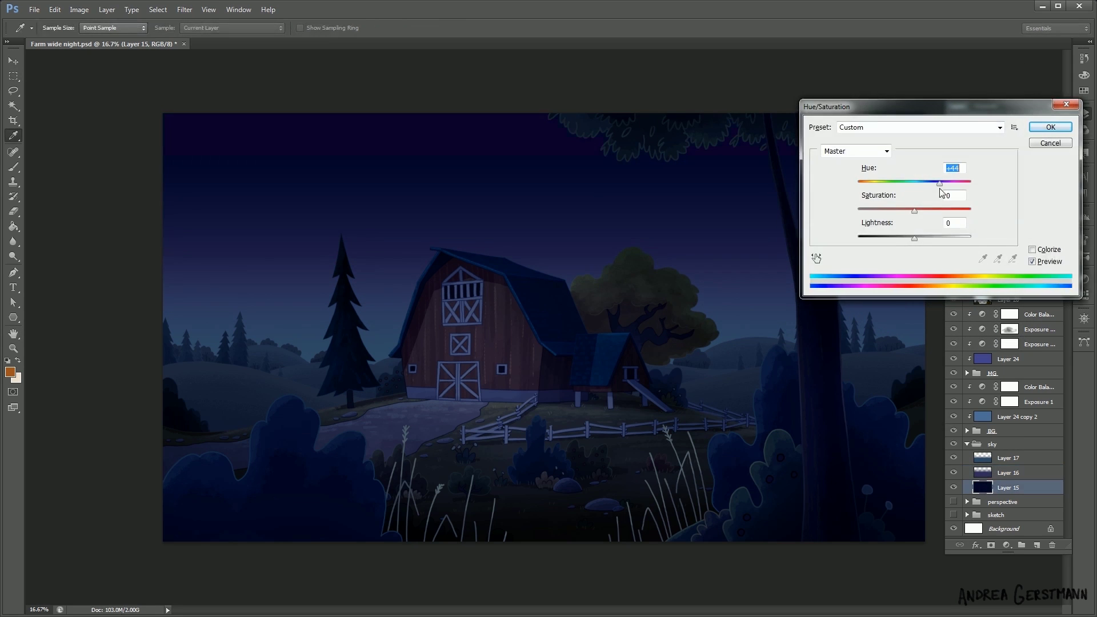
pyautogui.moveTo(918, 183); pyautogui.dragTo(921, 184)
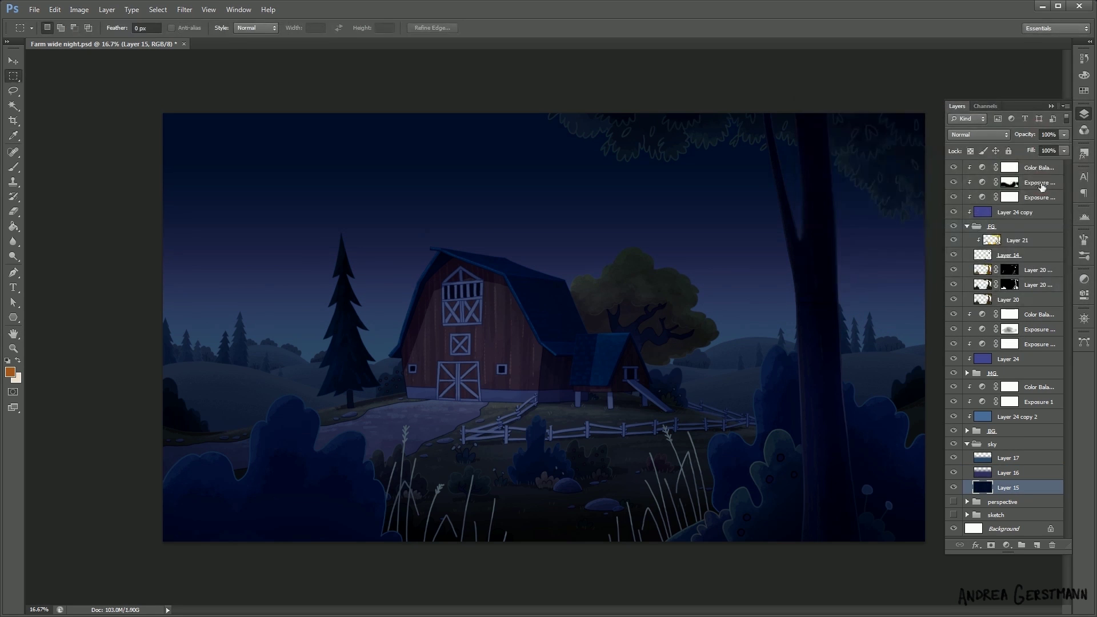
# - Refine the FG group's masked Exposure adjustment by painting over the tree trunk and nearby bushes, and save the file
pyautogui.click(1010, 183)
pyautogui.moveTo(1063, 148); pyautogui.dragTo(1041, 148)
pyautogui.press('b')
pyautogui.moveTo(818, 378); pyautogui.dragTo(785, 469)
pyautogui.hotkey('ctrl', 's')
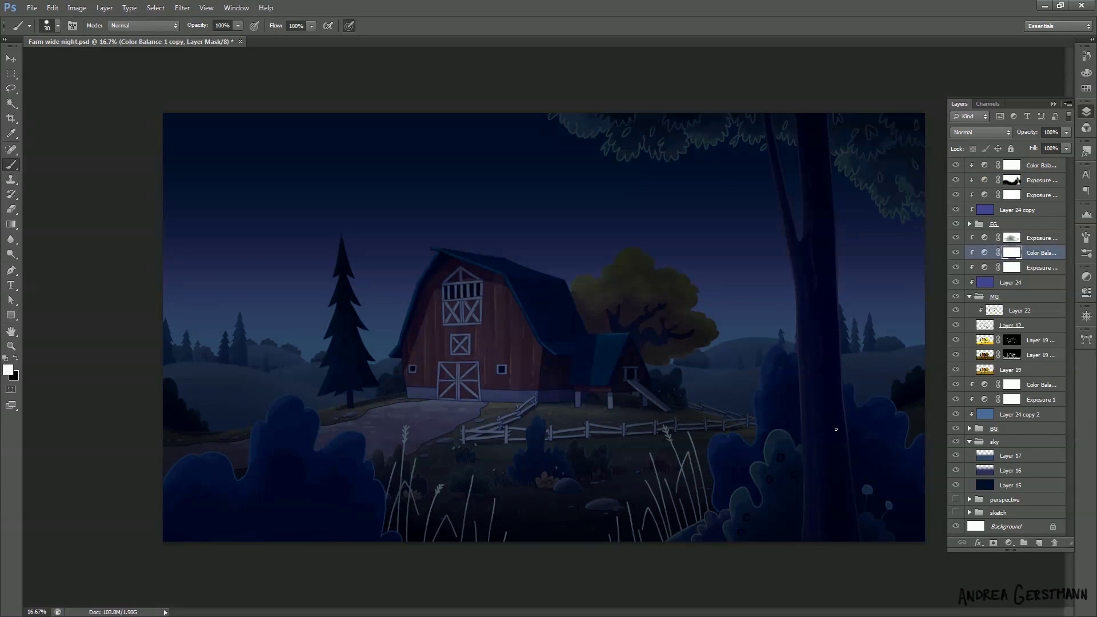
# - Clip copies of the MG group's colour, Exposure and Color Balance layers to each Layer 19 painting and merge each set into one layer
pyautogui.click(1025, 271)
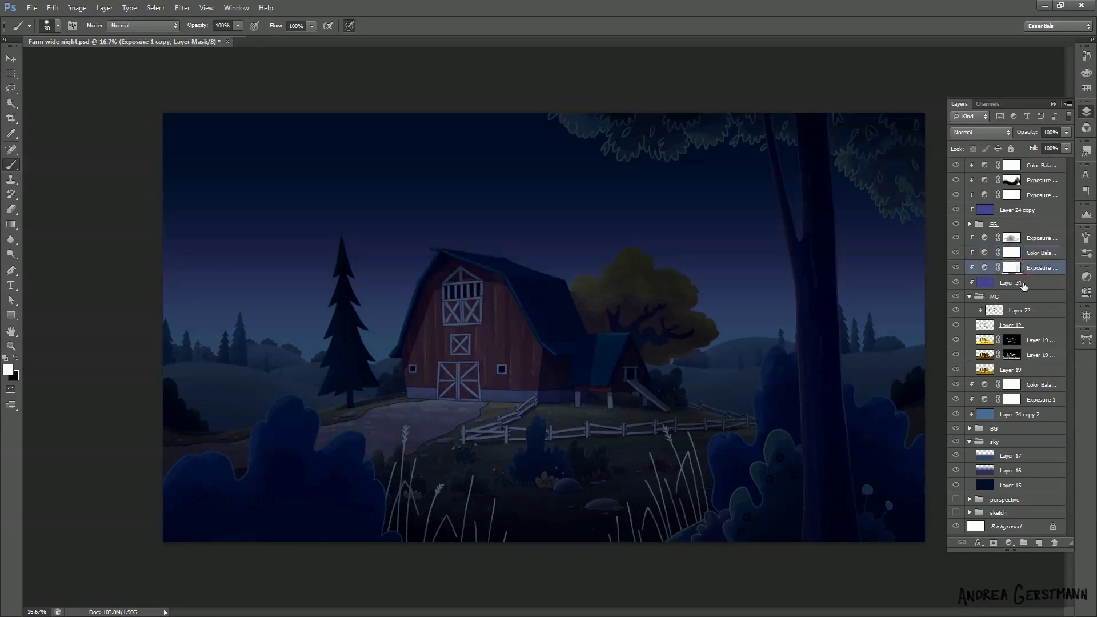
pyautogui.click(1023, 284)
pyautogui.keyDown('shift'); pyautogui.click(1036, 253); pyautogui.keyUp('shift')
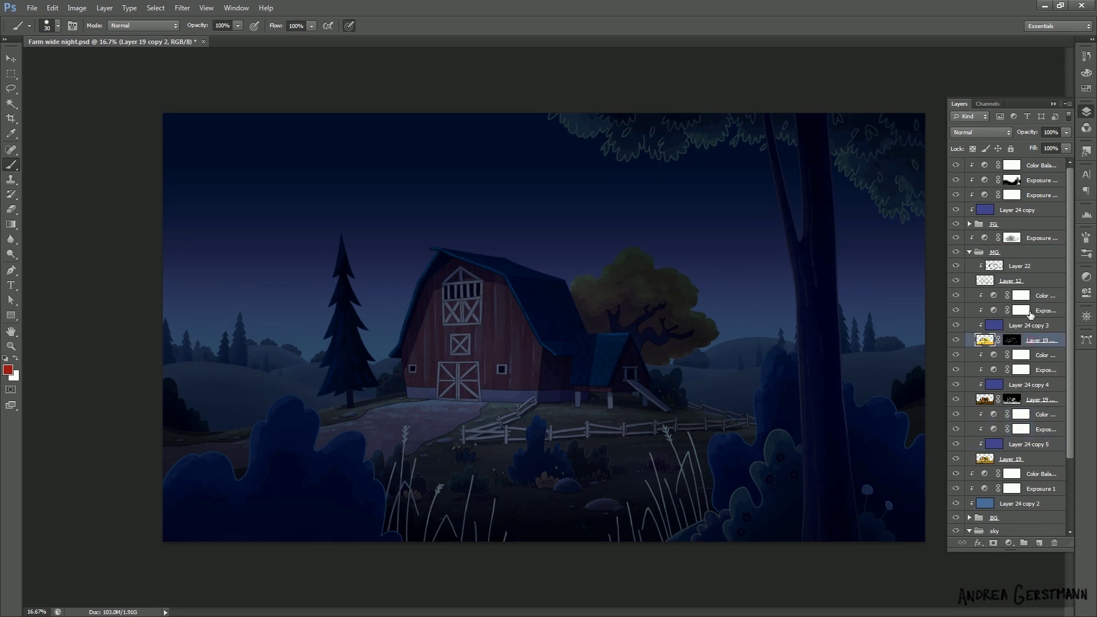
pyautogui.rightClick(1036, 320)
pyautogui.click(909, 479)
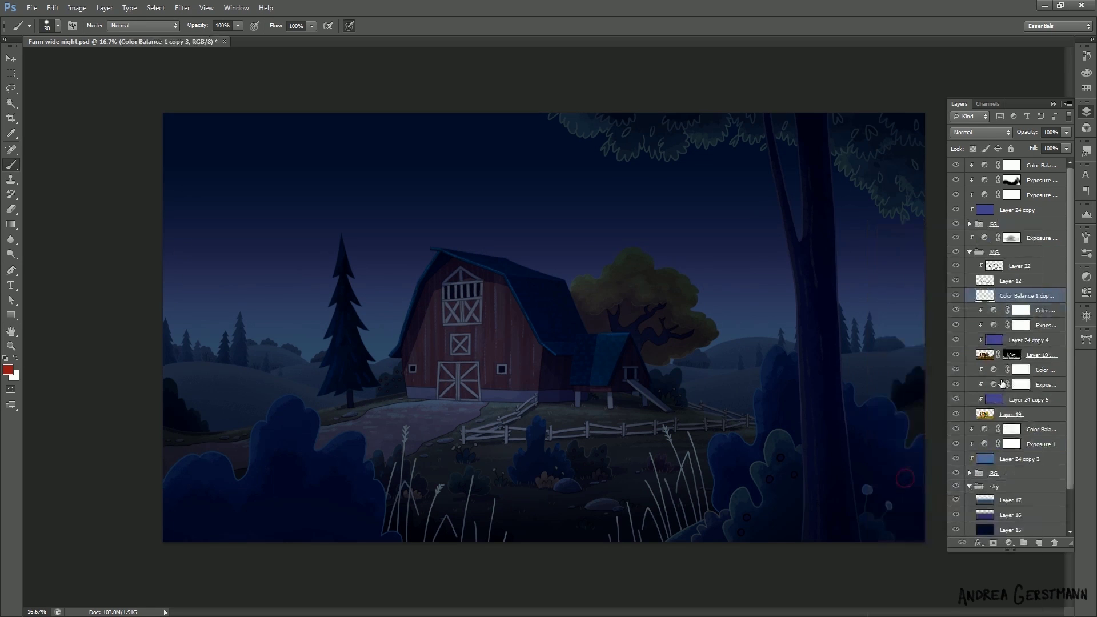
pyautogui.click(1037, 355)
pyautogui.keyDown('shift'); pyautogui.click(1049, 314); pyautogui.keyUp('shift')
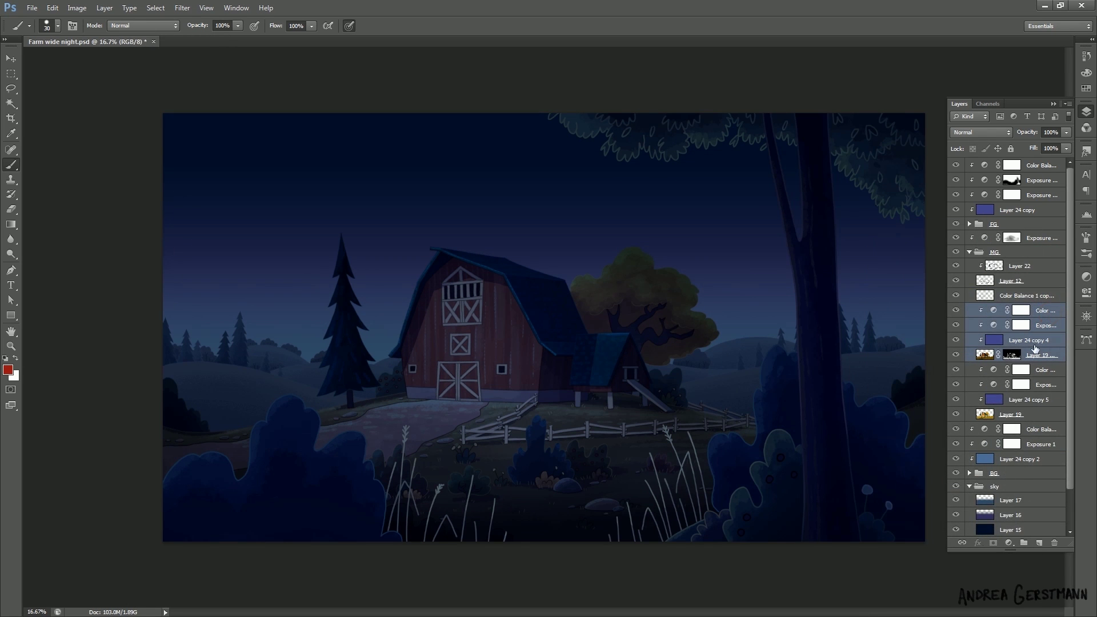
pyautogui.hotkey('ctrl', 'z')
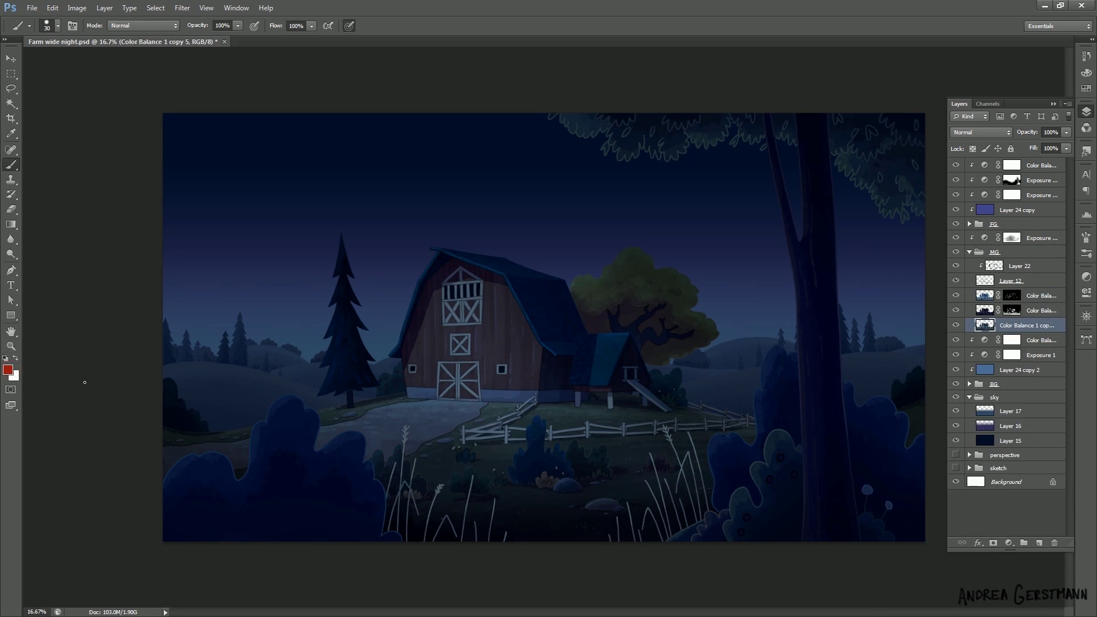
# - Fill a new layer above the merged MG paintings with teal, set it to Soft Light and clip it to the painting below
pyautogui.click(8, 369)
pyautogui.moveTo(860, 279); pyautogui.dragTo(860, 269)
pyautogui.click(843, 242)
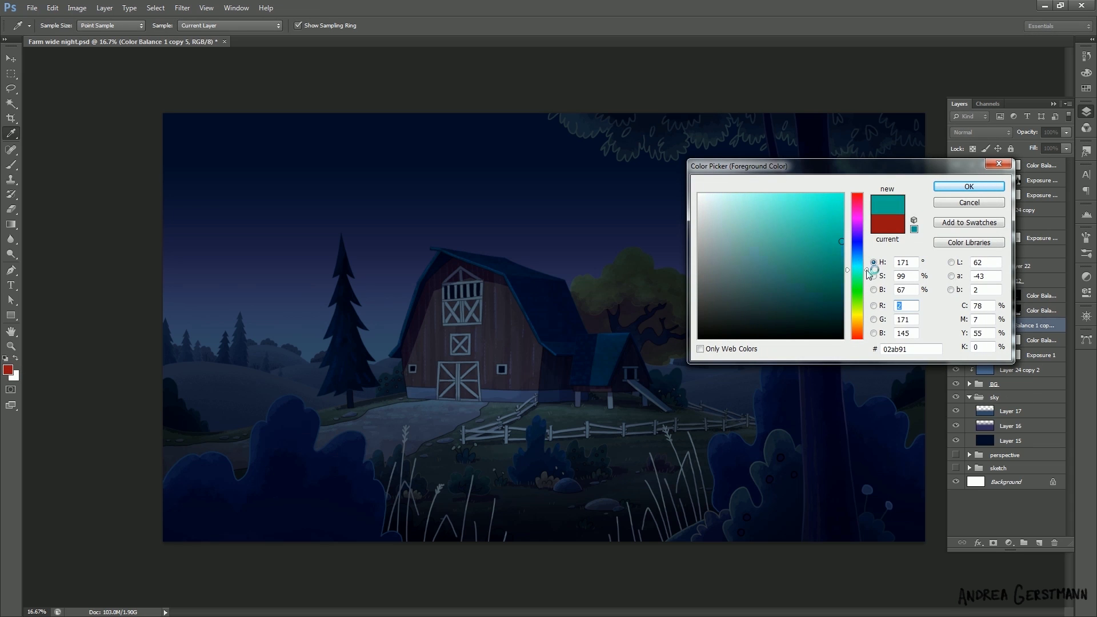
pyautogui.click(969, 186)
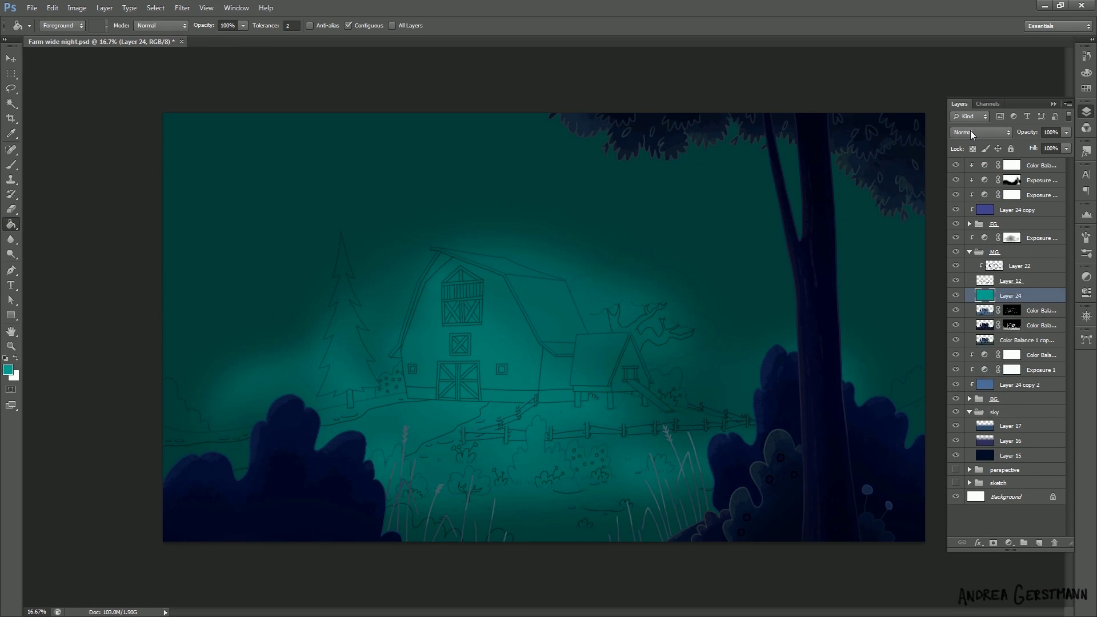
pyautogui.click(972, 134)
pyautogui.click(980, 286)
pyautogui.keyDown('alt'); pyautogui.click(995, 301); pyautogui.keyUp('alt')
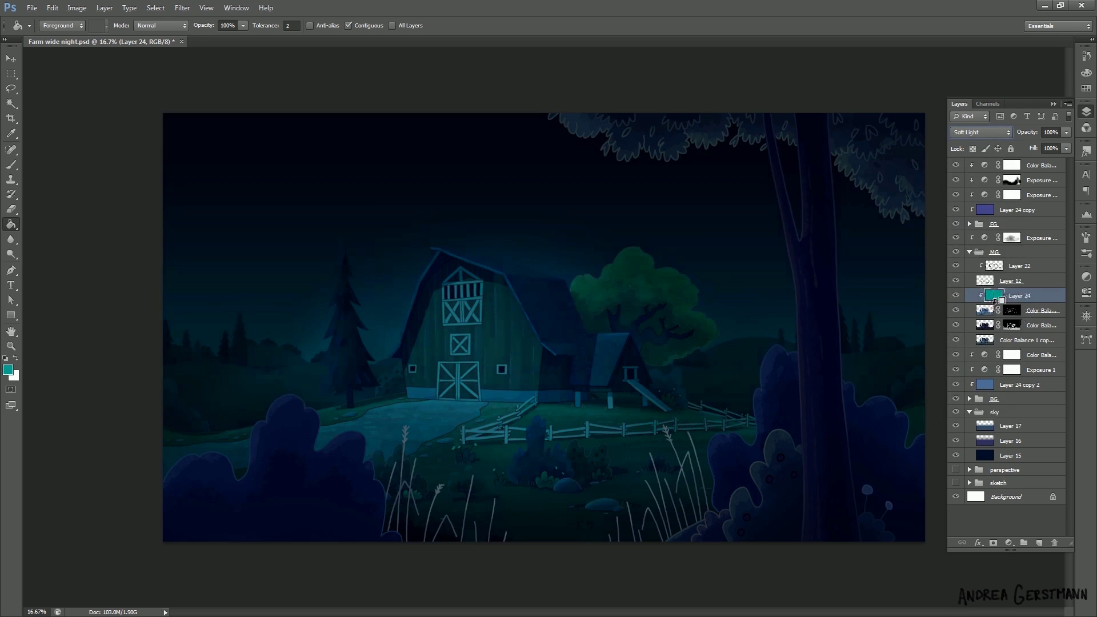
# - Duplicate the teal layer, clip the copy to the lowest MG painting, and adjust the original teal layer's opacity
pyautogui.hotkey('ctrl', 'j')
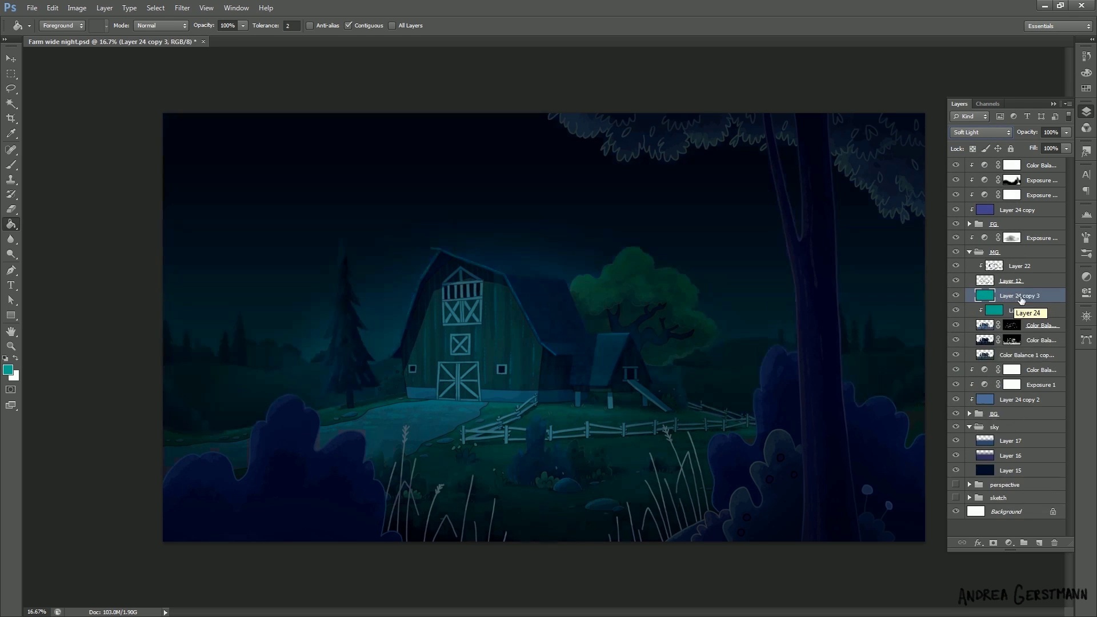
pyautogui.moveTo(1019, 301); pyautogui.dragTo(1015, 347)
pyautogui.keyDown('alt'); pyautogui.click(1017, 348); pyautogui.keyUp('alt')
pyautogui.click(1023, 295)
pyautogui.moveTo(1066, 132); pyautogui.dragTo(1047, 151)
pyautogui.click(950, 340)
# - Apply Hue/Saturation with Hue +7 and Saturation -35 to the teal copy, and merge both teal layers into their MG paintings
pyautogui.hotkey('ctrl', 'u')
pyautogui.moveTo(915, 181); pyautogui.dragTo(896, 215)
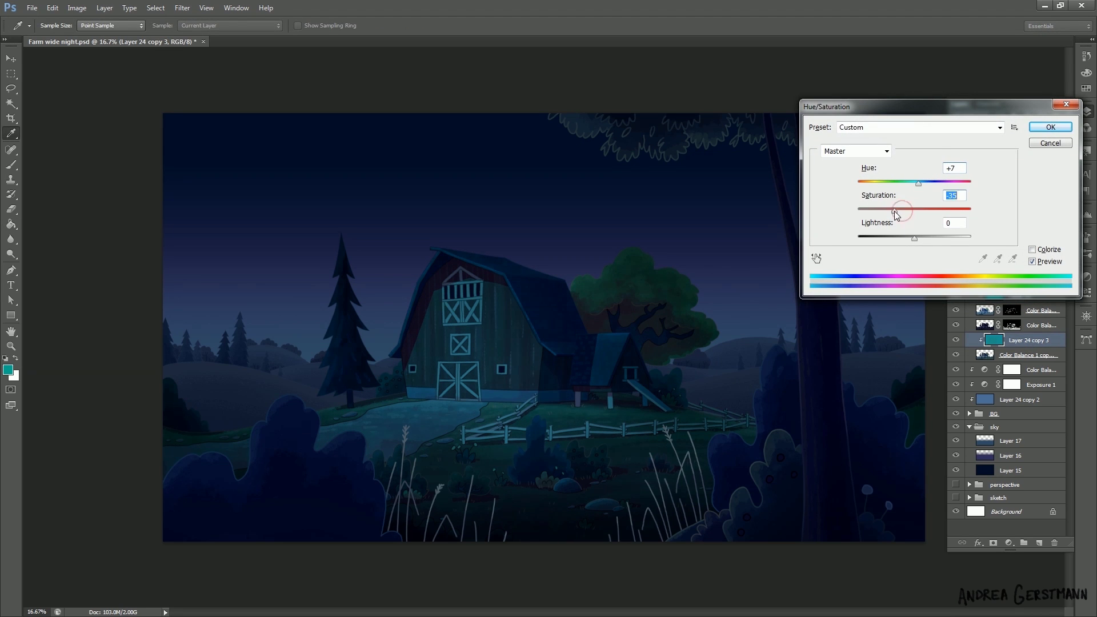
pyautogui.press('Return')
pyautogui.press('g')
pyautogui.hotkey('ctrl', 'e')
pyautogui.click(1030, 310)
pyautogui.rightClick(1024, 297)
pyautogui.click(915, 473)
# - Paint along the barn roof's edge in the mask of the top MG painting with a 100 px brush
pyautogui.click(1012, 296)
pyautogui.press('b')
pyautogui.click(1061, 6)
pyautogui.press(']')
pyautogui.press(']')
pyautogui.press(']')
pyautogui.press(']')
pyautogui.press(']')
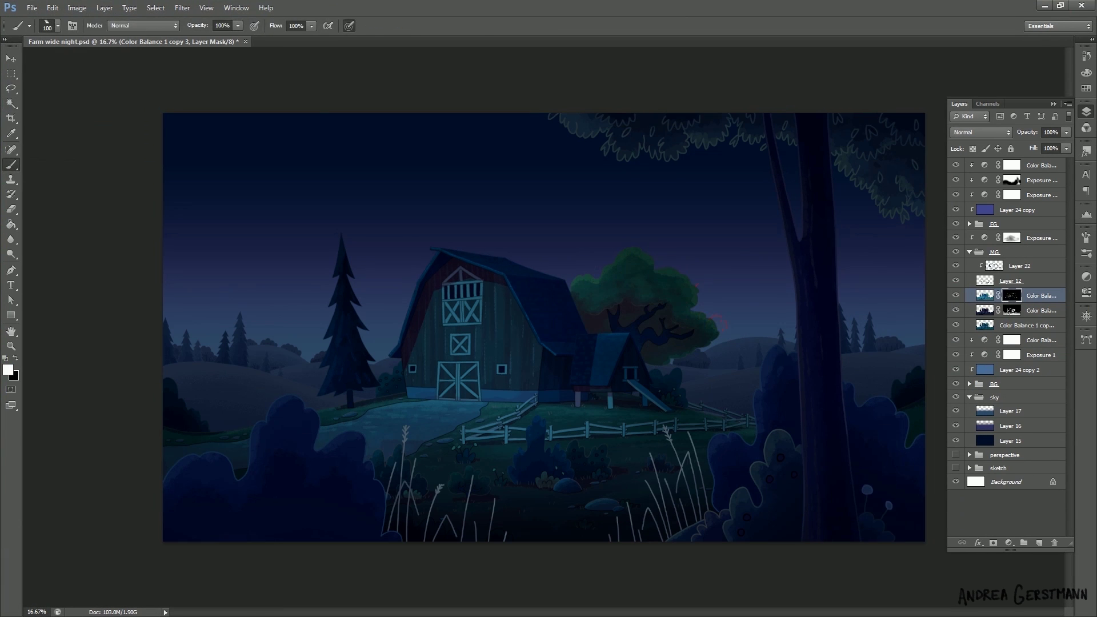
pyautogui.moveTo(432, 249); pyautogui.dragTo(544, 353)
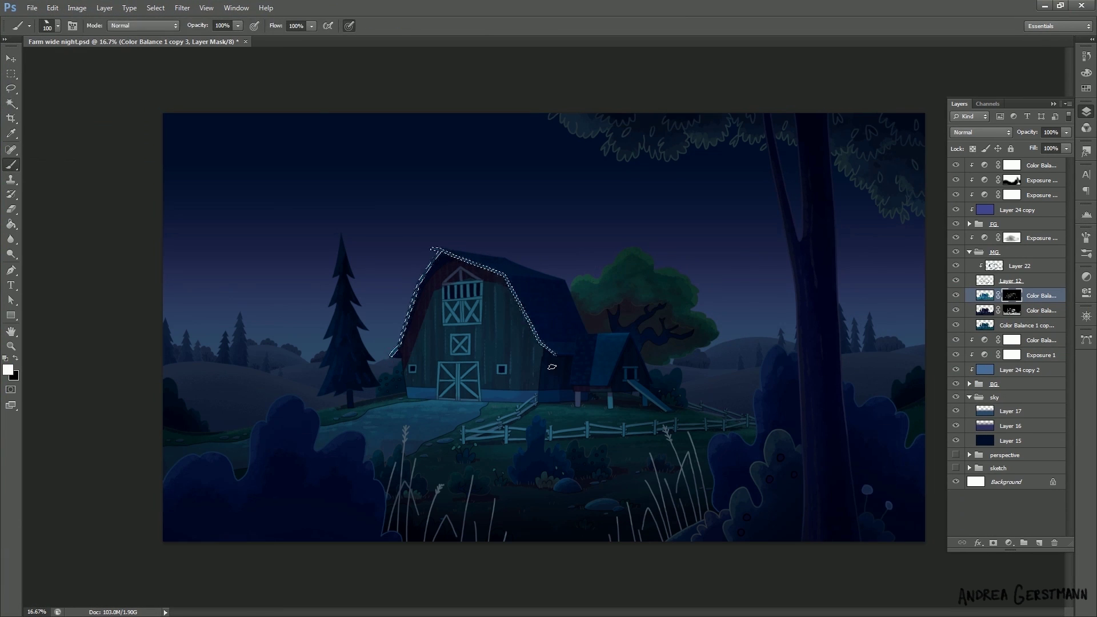
# - Adjust the hue, saturation and lightness of the selected barn roof edge on the top MG painting
pyautogui.press('w')
pyautogui.click(985, 295)
pyautogui.hotkey('ctrl', 'u')
pyautogui.moveTo(914, 184); pyautogui.dragTo(909, 183)
pyautogui.moveTo(914, 238); pyautogui.dragTo(925, 238)
pyautogui.moveTo(914, 211)
pyautogui.mouseDown()
pyautogui.moveTo(903, 212)
pyautogui.moveTo(921, 184)
pyautogui.mouseUp()
pyautogui.moveTo(904, 211); pyautogui.dragTo(928, 184)
pyautogui.moveTo(925, 239); pyautogui.dragTo(921, 238)
# - Add the barn's large roof surface to the selection and adjust its hue and lightness with Hue/Saturation
pyautogui.click(556, 324)
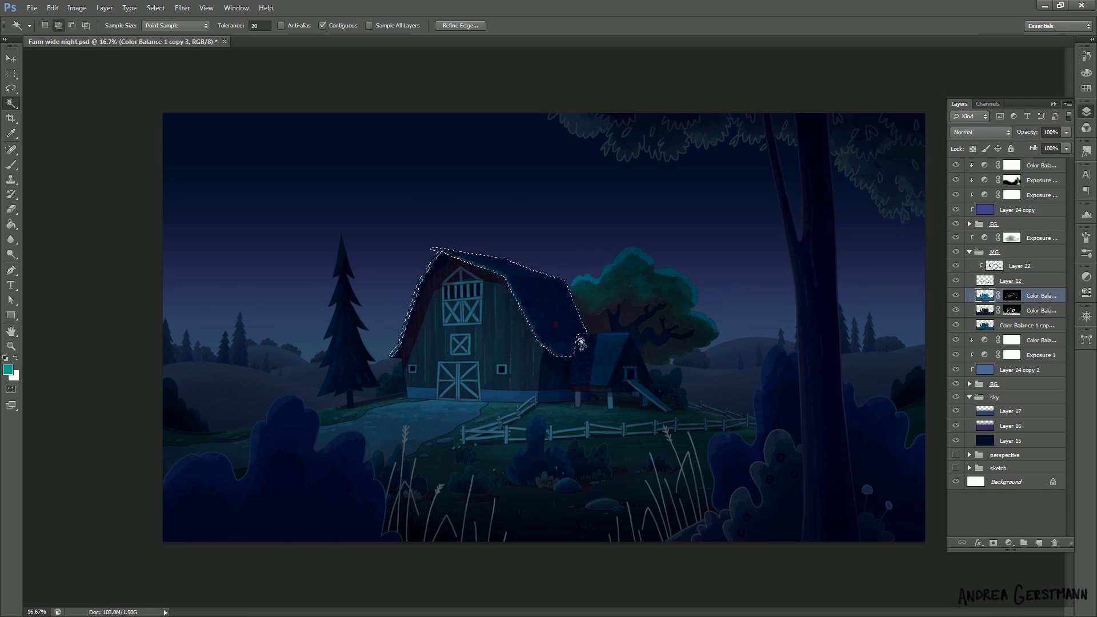
pyautogui.hotkey('ctrl', 'u')
pyautogui.moveTo(914, 238); pyautogui.dragTo(931, 211)
pyautogui.moveTo(914, 183); pyautogui.dragTo(913, 185)
pyautogui.press('Return')
pyautogui.hotkey('ctrl', 'u')
pyautogui.moveTo(915, 238); pyautogui.dragTo(920, 239)
pyautogui.moveTo(914, 211); pyautogui.dragTo(917, 239)
pyautogui.moveTo(915, 183); pyautogui.dragTo(917, 184)
pyautogui.moveTo(918, 238); pyautogui.dragTo(926, 238)
pyautogui.click(1043, 143)
# - Select the barn door area on the lowest MG painting and raise its saturation and lightness with Hue/Saturation
pyautogui.click(984, 325)
pyautogui.click(479, 381)
pyautogui.hotkey('ctrl', 'u')
pyautogui.moveTo(914, 211); pyautogui.dragTo(941, 212)
pyautogui.moveTo(914, 184); pyautogui.dragTo(915, 184)
pyautogui.moveTo(926, 238); pyautogui.dragTo(922, 184)
pyautogui.press('Return')
# - Select the small coop's roof and recolour it with two Hue/Saturation adjustments
pyautogui.press('w')
pyautogui.click(609, 358)
pyautogui.press('i')
pyautogui.hotkey('ctrl', 'u')
pyautogui.press('Return')
pyautogui.hotkey('ctrl', 'u')
pyautogui.press('Return')
# - Select the barn's main roof and apply Hue -7, Saturation +18 and Lightness +8 on the lowest MG painting
pyautogui.click(540, 297)
pyautogui.hotkey('ctrl', 'u')
pyautogui.click(1044, 142)
pyautogui.click(984, 325)
pyautogui.hotkey('ctrl', 'u')
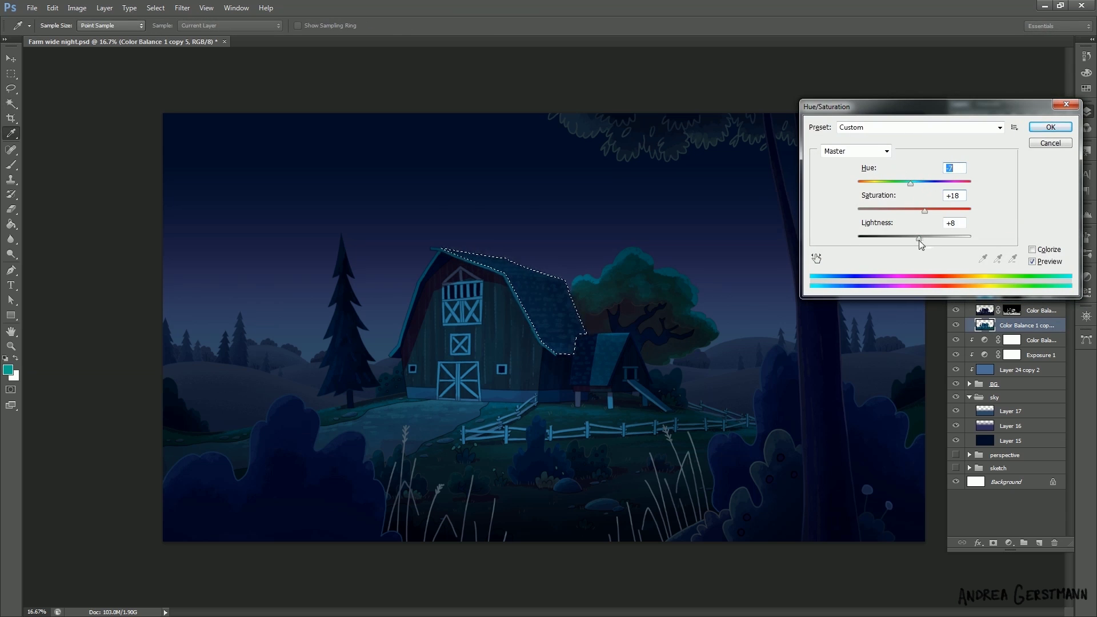
pyautogui.press('Return')
# - Select the small bushes in the yard and recolour them with a blue sampled from the barn roof
pyautogui.press('m')
pyautogui.press('w')
pyautogui.click(536, 458)
pyautogui.keyDown('shift'); pyautogui.click(391, 469); pyautogui.keyUp('shift')
pyautogui.keyDown('shift'); pyautogui.click(594, 466); pyautogui.keyUp('shift')
pyautogui.press('i')
pyautogui.click(539, 336)
pyautogui.press('g')
pyautogui.hotkey('ctrl', 'd')
pyautogui.keyDown('alt'); pyautogui.click(610, 342); pyautogui.keyUp('alt')
pyautogui.click(984, 325)
pyautogui.hotkey('ctrl', 'z')
# - Apply Color Balance to the merged BG painting, shifting its midtones toward green and blue
pyautogui.click(1041, 295)
pyautogui.hotkey('ctrl', 'b')
pyautogui.moveTo(875, 242); pyautogui.dragTo(831, 215)
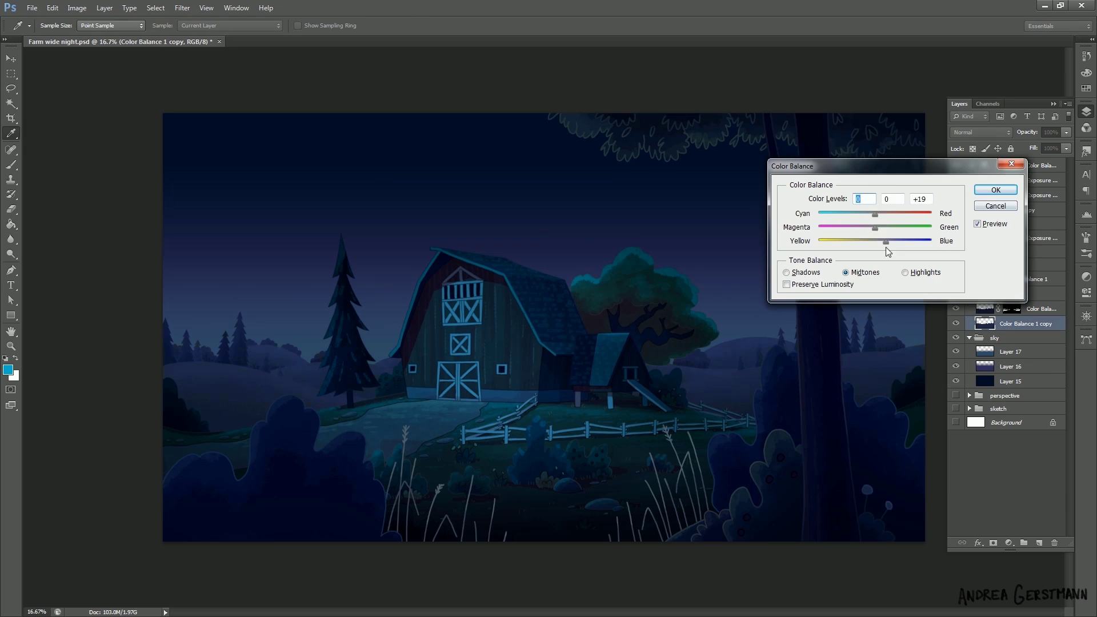
pyautogui.moveTo(874, 228); pyautogui.dragTo(889, 228)
pyautogui.moveTo(887, 242); pyautogui.dragTo(883, 242)
pyautogui.click(995, 190)
# - Fill the distant hills on both sides of the BG painting with a colour sampled from the background
pyautogui.click(1010, 352)
pyautogui.keyDown('alt'); pyautogui.click(674, 350); pyautogui.keyUp('alt')
pyautogui.click(1026, 323)
pyautogui.click(277, 357)
pyautogui.click(735, 349)
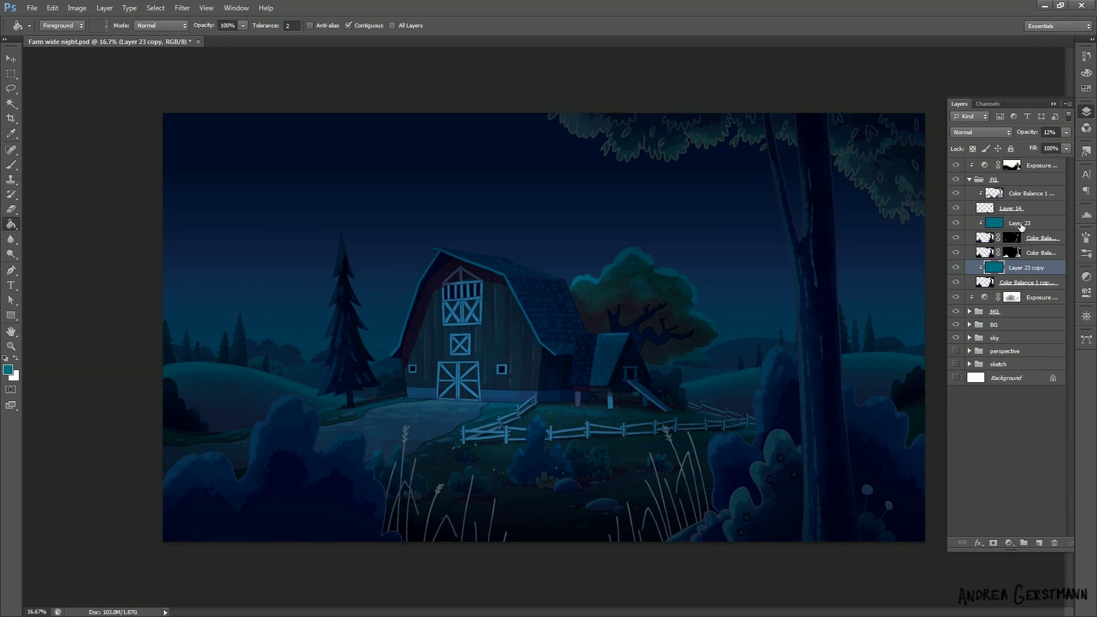
# - Merge the FG group's clipped teal layers into their paintings and collapse the group
pyautogui.click(1022, 227)
pyautogui.rightClick(1017, 267)
pyautogui.click(899, 481)
pyautogui.click(969, 179)
# - Shift the hue and raise the saturation of the MG group's painting with Hue/Saturation
pyautogui.click(969, 208)
pyautogui.hotkey('ctrl', 'u')
pyautogui.moveTo(914, 183); pyautogui.dragTo(921, 183)
pyautogui.moveTo(914, 211); pyautogui.dragTo(945, 211)
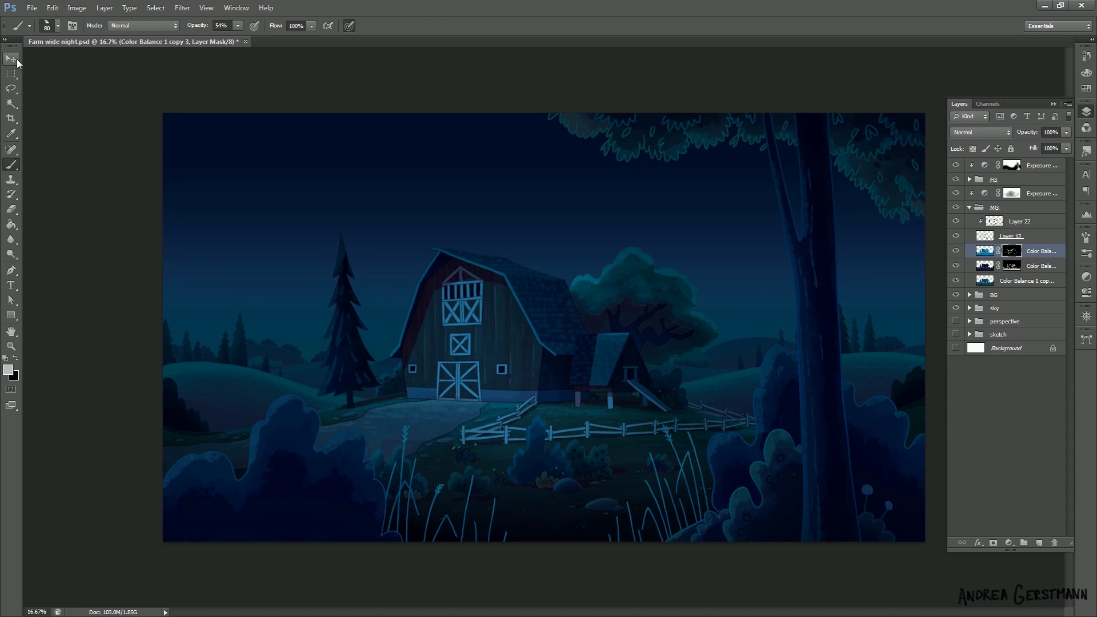
# - Add a new layer above the sky group and draw an unfilled ellipse with a red 1 pt stroke as the moon guide
pyautogui.click(11, 74)
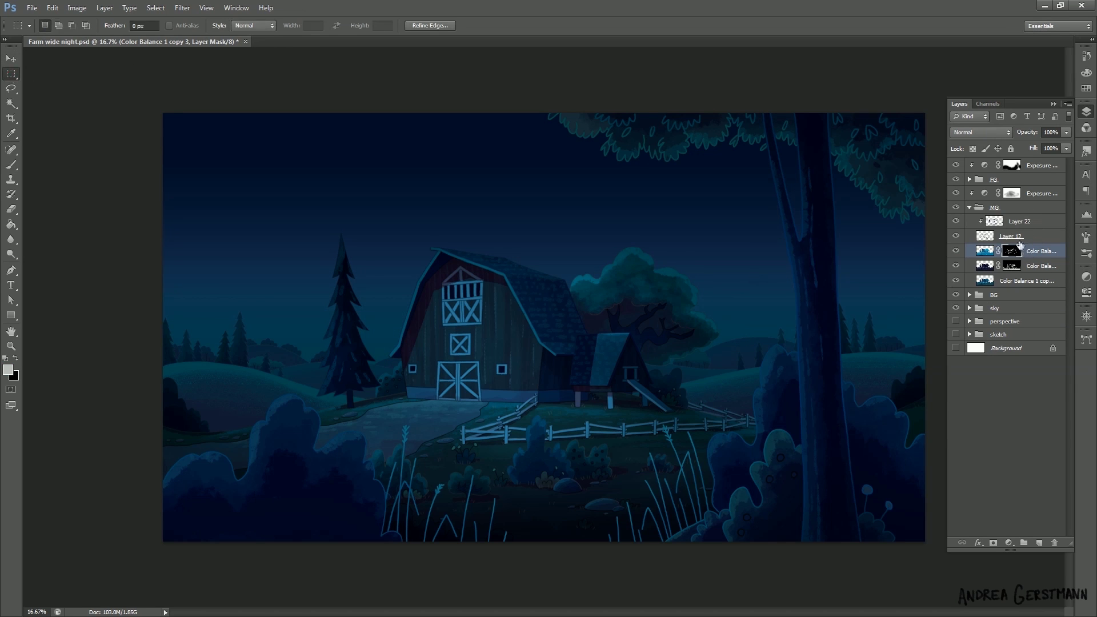
pyautogui.click(971, 208)
pyautogui.click(1000, 234)
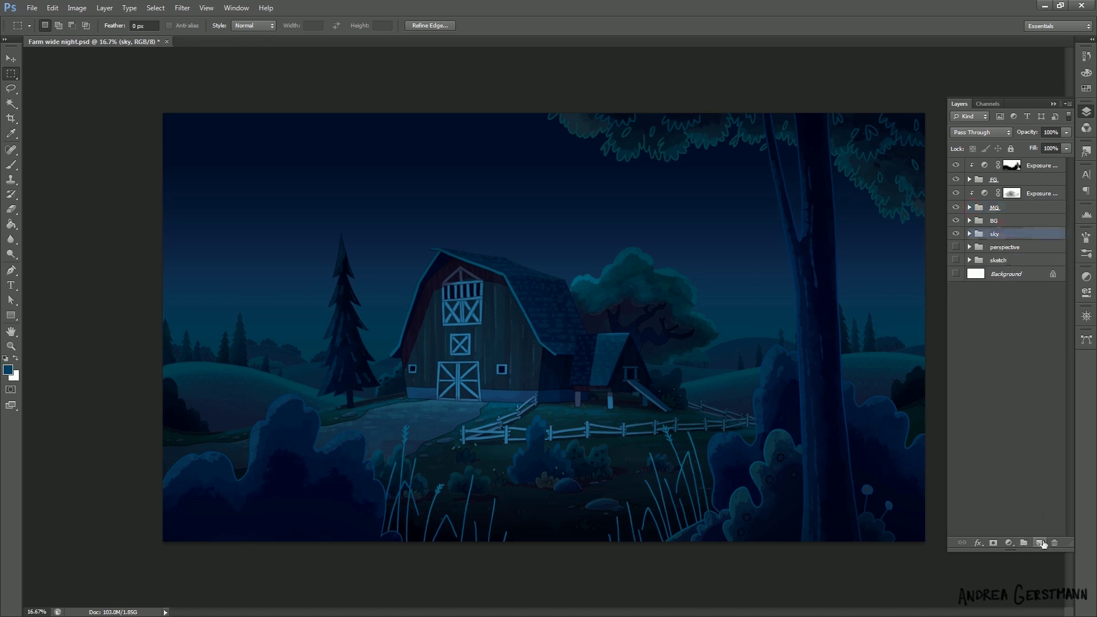
pyautogui.click(1040, 543)
pyautogui.moveTo(11, 319); pyautogui.dragTo(57, 336)
pyautogui.click(103, 25)
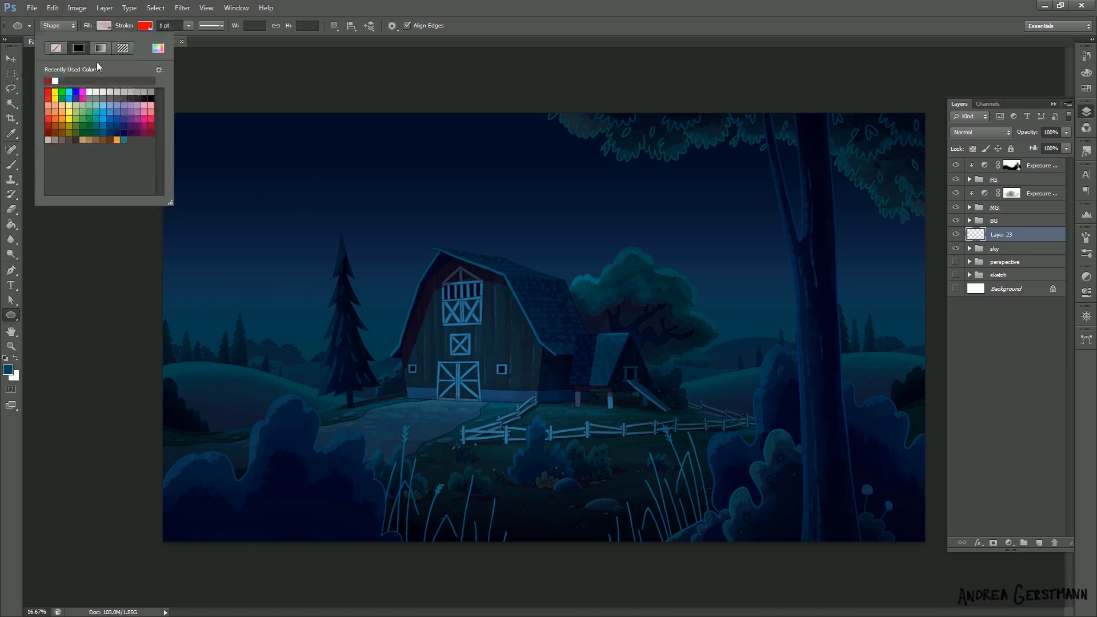
pyautogui.moveTo(271, 152); pyautogui.dragTo(311, 200)
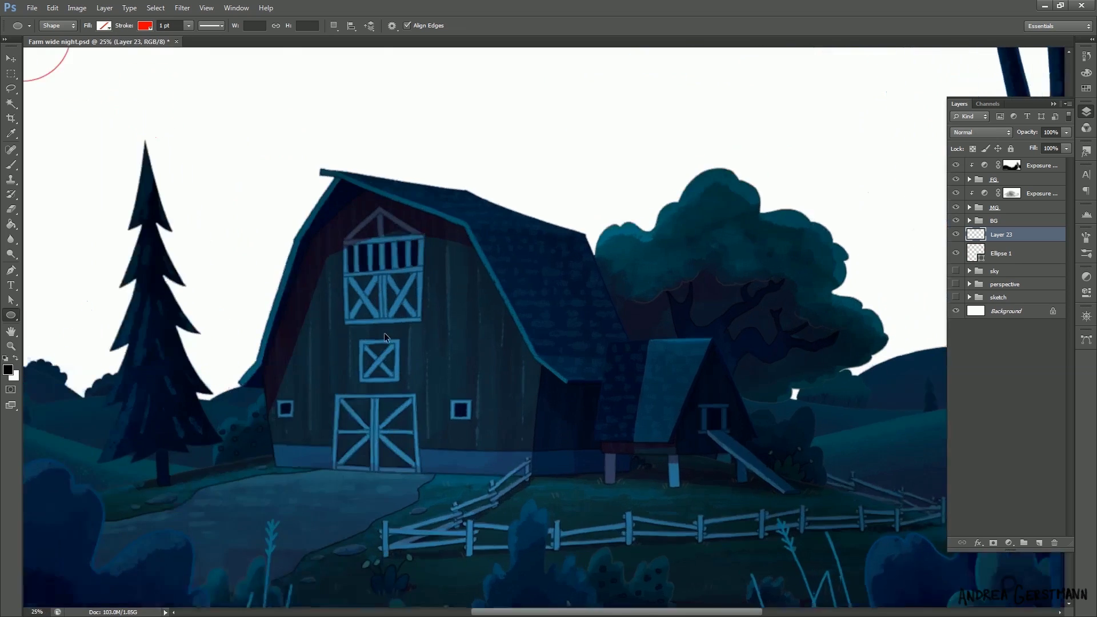
# - Trace the whole circular guide on Layer 23 with a black 15 px brush to outline the moon
pyautogui.moveTo(386, 337); pyautogui.dragTo(629, 418)
pyautogui.moveTo(544, 324); pyautogui.dragTo(502, 292)
pyautogui.press('b')
pyautogui.hotkey('ctrl', '+')
pyautogui.hotkey('ctrl', '+')
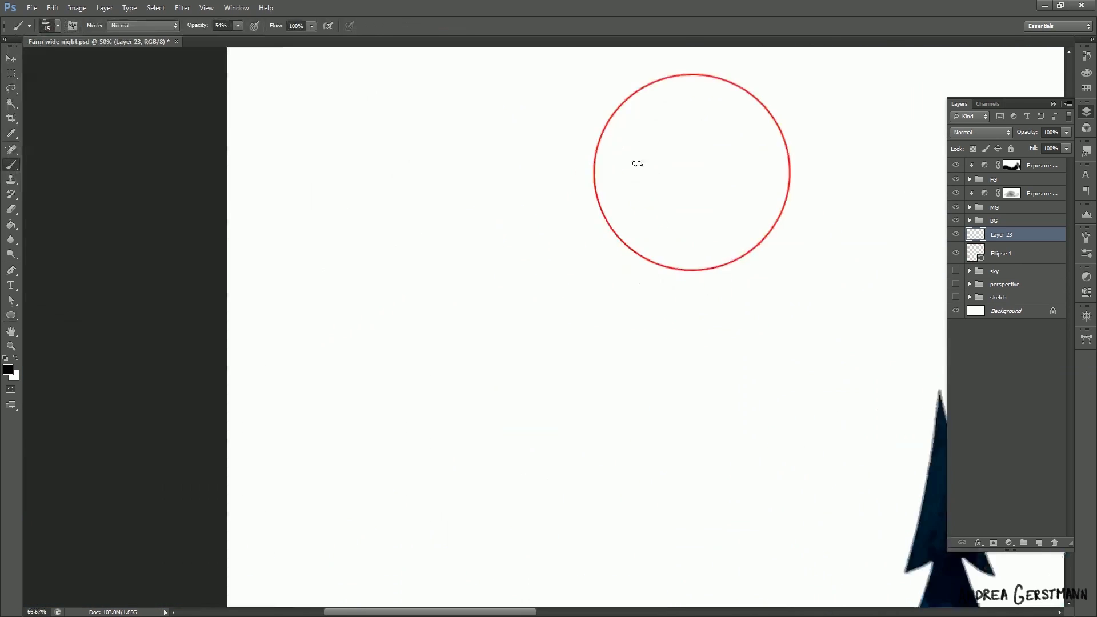
pyautogui.moveTo(801, 177); pyautogui.dragTo(726, 341)
pyautogui.hotkey('ctrl', '+')
pyautogui.hotkey('ctrl', '+')
pyautogui.moveTo(571, 216)
pyautogui.mouseDown()
pyautogui.moveTo(533, 251)
pyautogui.moveTo(508, 306)
pyautogui.moveTo(505, 361)
pyautogui.mouseUp()
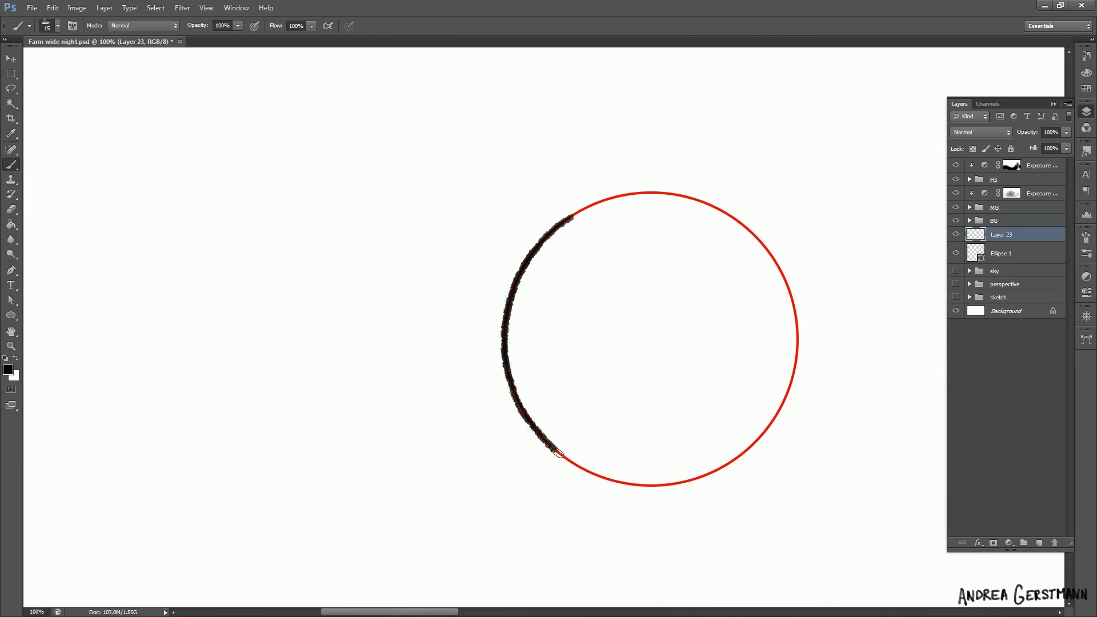
pyautogui.moveTo(552, 447)
pyautogui.mouseDown()
pyautogui.moveTo(598, 478)
pyautogui.moveTo(650, 485)
pyautogui.mouseUp()
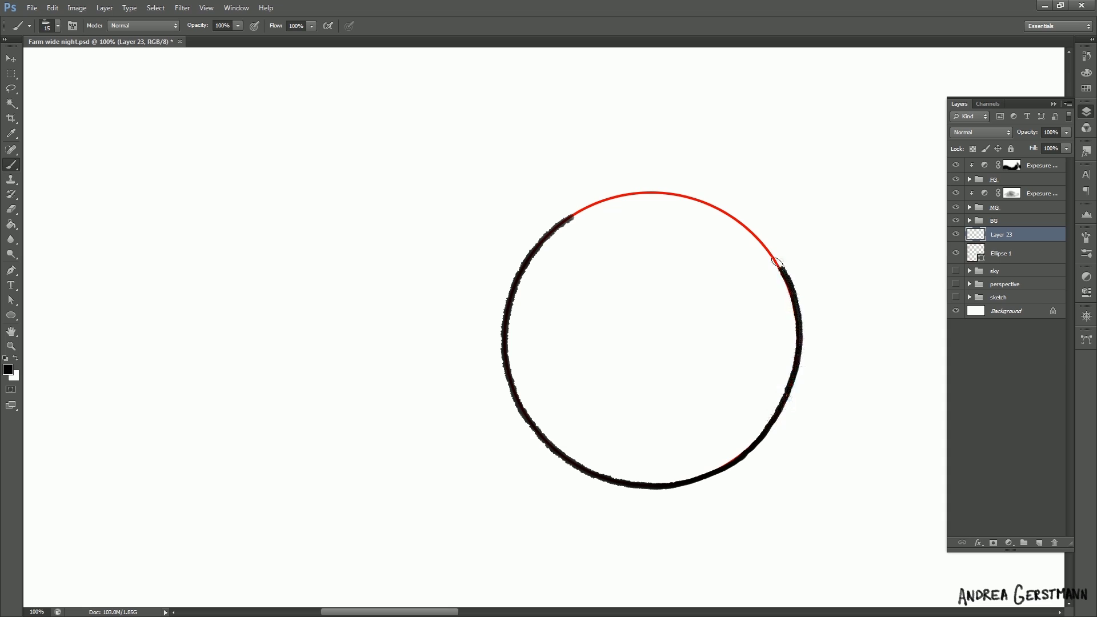
pyautogui.moveTo(782, 269)
pyautogui.mouseDown()
pyautogui.moveTo(746, 227)
pyautogui.moveTo(699, 199)
pyautogui.mouseUp()
pyautogui.moveTo(577, 213); pyautogui.dragTo(569, 218)
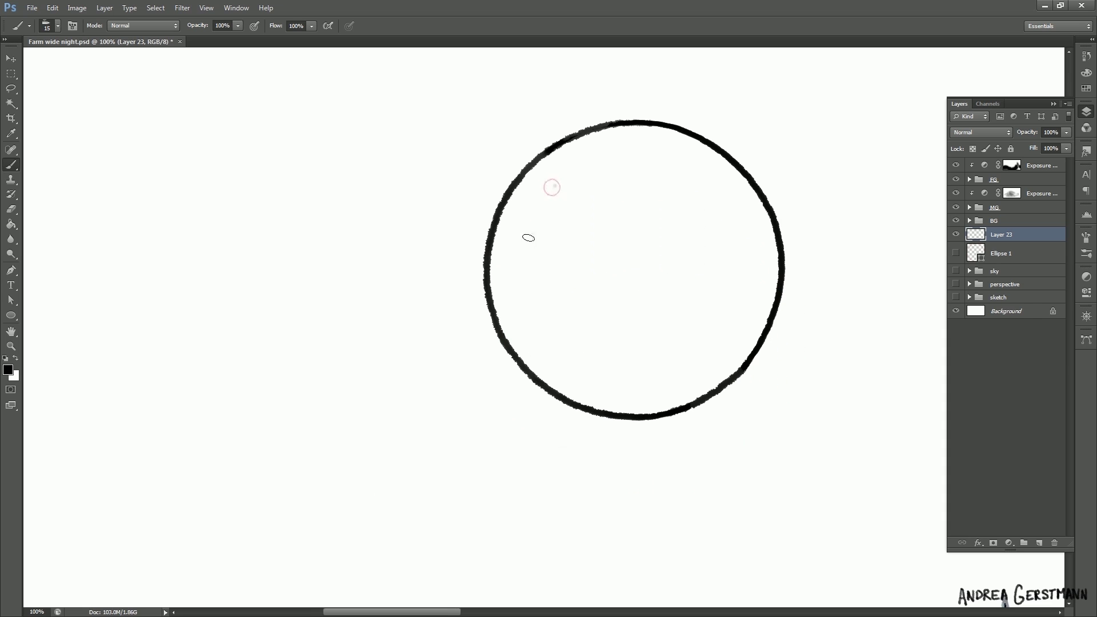
# - Draw the outlines of large and small irregular craters inside the moon with the black 15 px brush
pyautogui.moveTo(552, 187); pyautogui.dragTo(559, 184)
pyautogui.moveTo(679, 180)
pyautogui.mouseDown()
pyautogui.moveTo(729, 187)
pyautogui.moveTo(682, 180)
pyautogui.mouseUp()
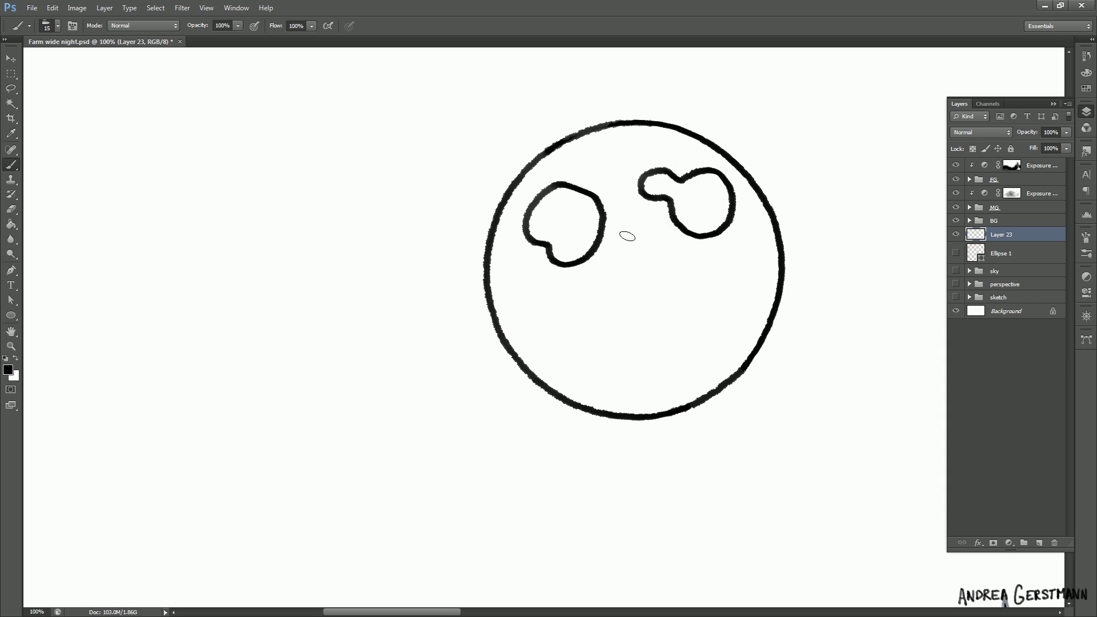
pyautogui.moveTo(619, 247); pyautogui.dragTo(618, 238)
pyautogui.moveTo(633, 344); pyautogui.dragTo(646, 310)
pyautogui.moveTo(532, 288)
pyautogui.mouseDown()
pyautogui.moveTo(617, 343)
pyautogui.moveTo(545, 313)
pyautogui.mouseUp()
pyautogui.moveTo(680, 139); pyautogui.dragTo(692, 154)
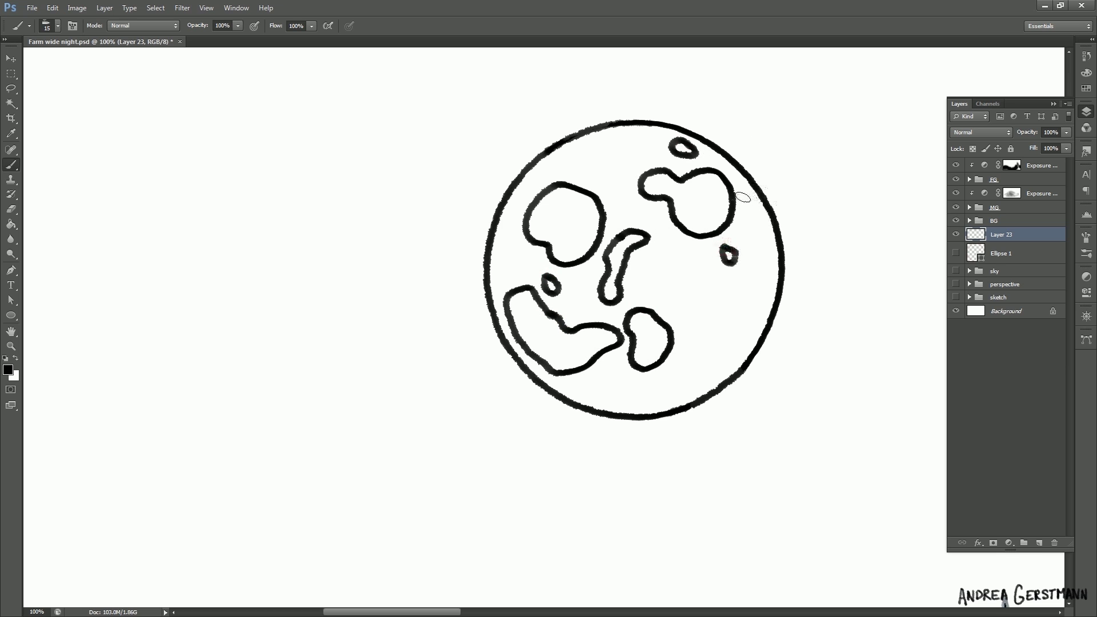
pyautogui.moveTo(750, 196); pyautogui.dragTo(751, 198)
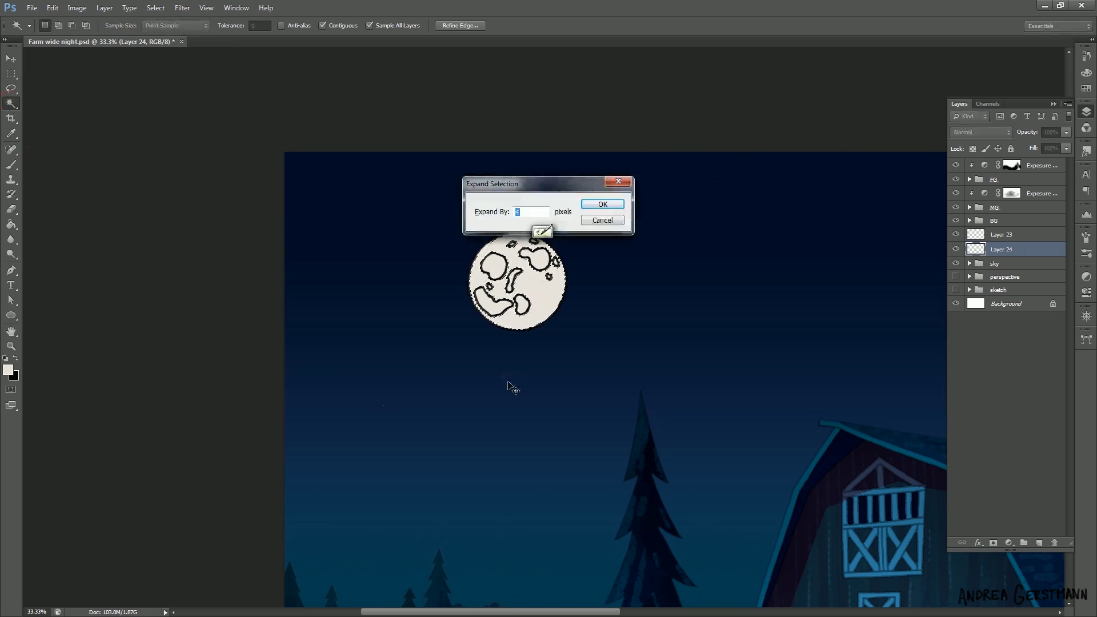
# - Expand the moon's selection by 4 pixels and paint the large craters grey-beige with the Pencil tool
pyautogui.click(600, 207)
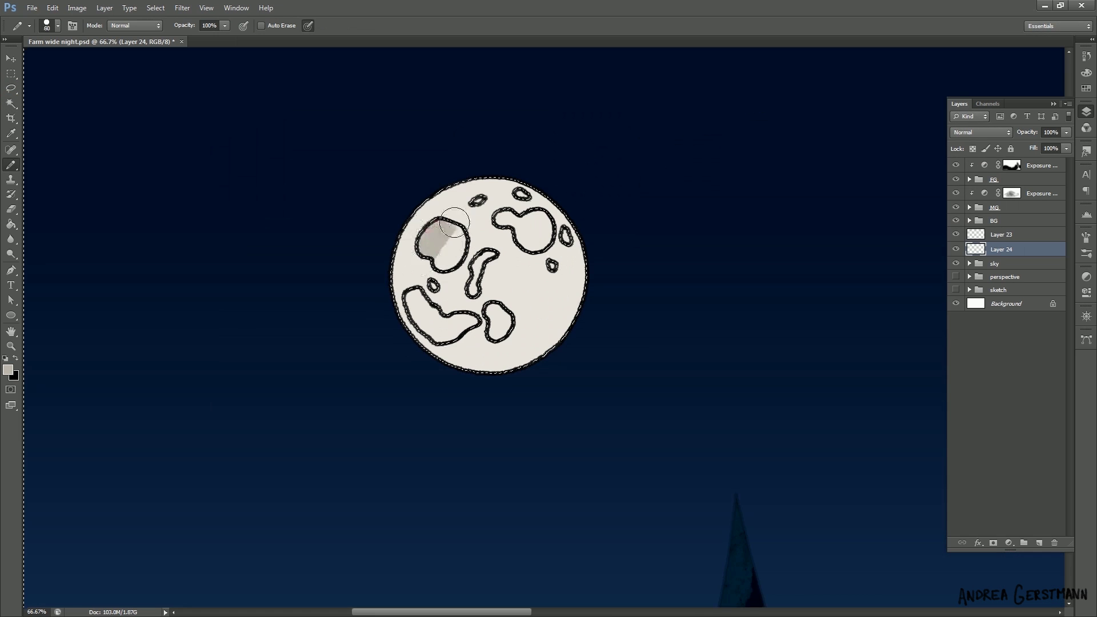
pyautogui.moveTo(455, 222)
pyautogui.mouseDown()
pyautogui.moveTo(455, 333)
pyautogui.moveTo(492, 221)
pyautogui.mouseUp()
pyautogui.moveTo(493, 221); pyautogui.dragTo(543, 237)
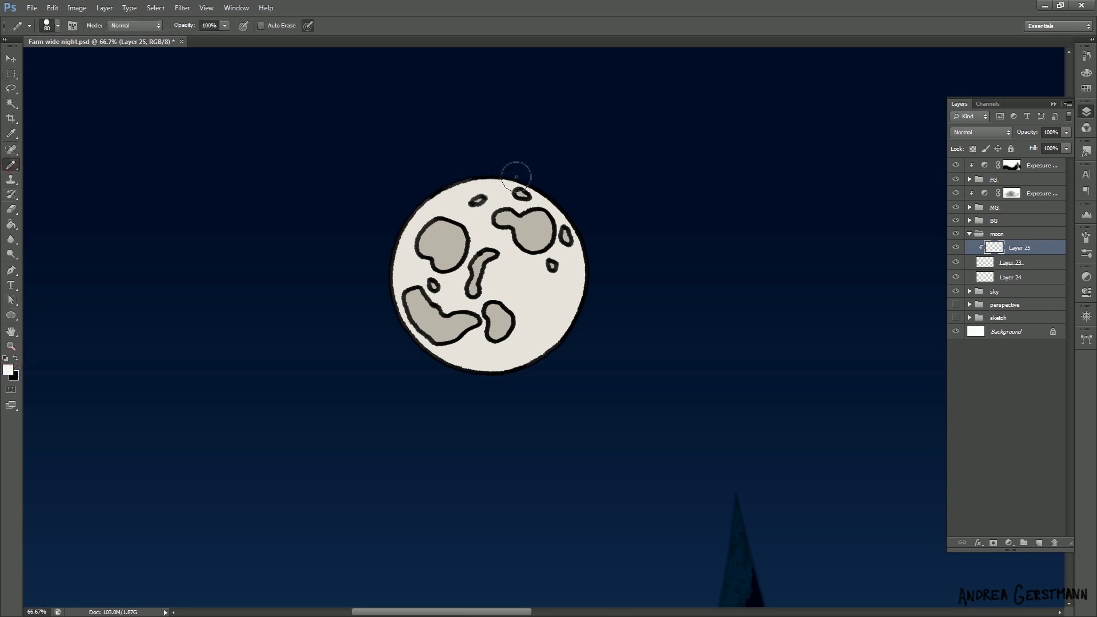
# - Recolour the moon and crater outlines by painting on Layer 25 clipped to the line art
pyautogui.moveTo(517, 175)
pyautogui.mouseDown()
pyautogui.moveTo(427, 240)
pyautogui.moveTo(509, 208)
pyautogui.moveTo(552, 265)
pyautogui.mouseUp()
pyautogui.moveTo(489, 320)
pyautogui.mouseDown()
pyautogui.moveTo(427, 304)
pyautogui.moveTo(536, 239)
pyautogui.moveTo(526, 215)
pyautogui.mouseUp()
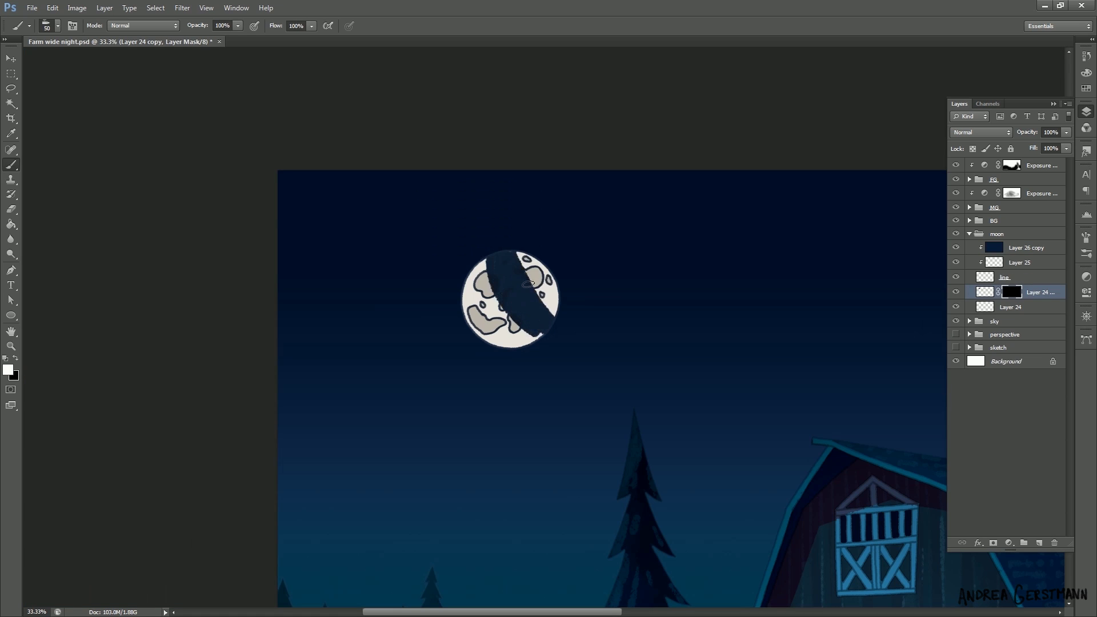
# - Paint the moon's shadowed side and a semi-transparent 46% opacity edge into the layer masks to form a crescent
pyautogui.moveTo(517, 252); pyautogui.dragTo(547, 338)
pyautogui.press('4')
pyautogui.press('6')
pyautogui.moveTo(491, 252); pyautogui.dragTo(509, 319)
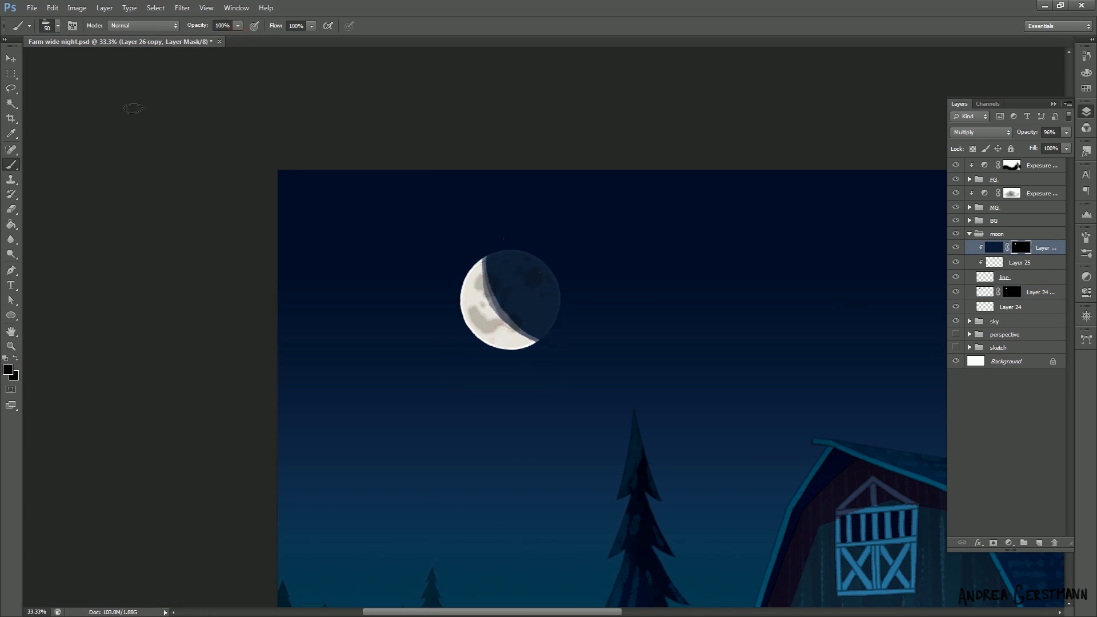
# - Roughen the crescent's shadow edge on the Layer 24 copy mask with a textured 80 px brush
pyautogui.rightClick(129, 106)
pyautogui.doubleClick(113, 130)
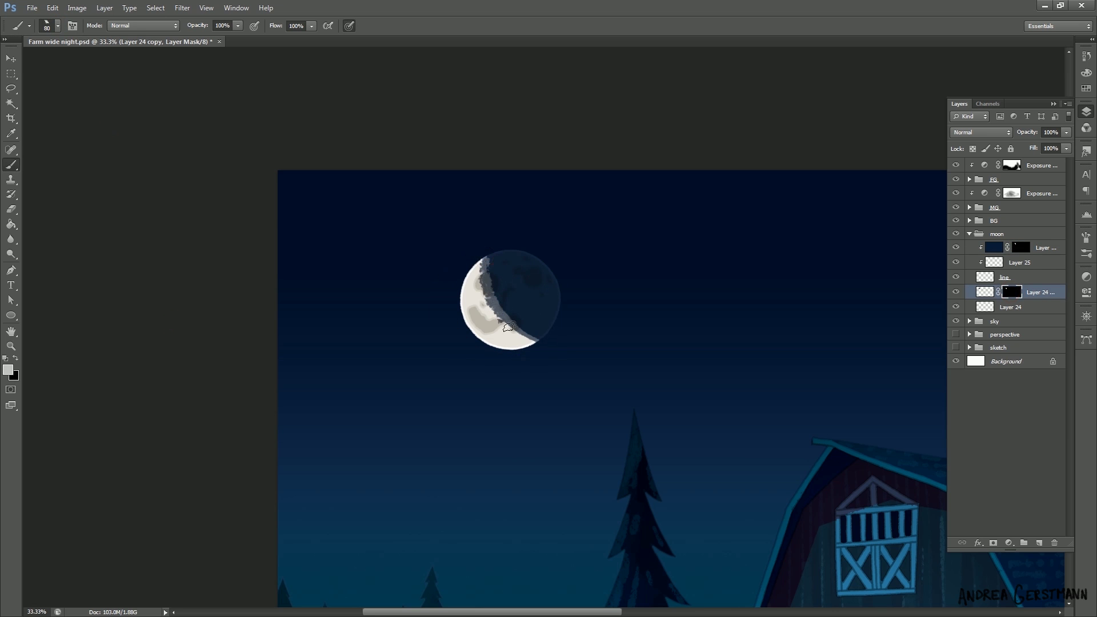
pyautogui.moveTo(497, 297); pyautogui.dragTo(548, 337)
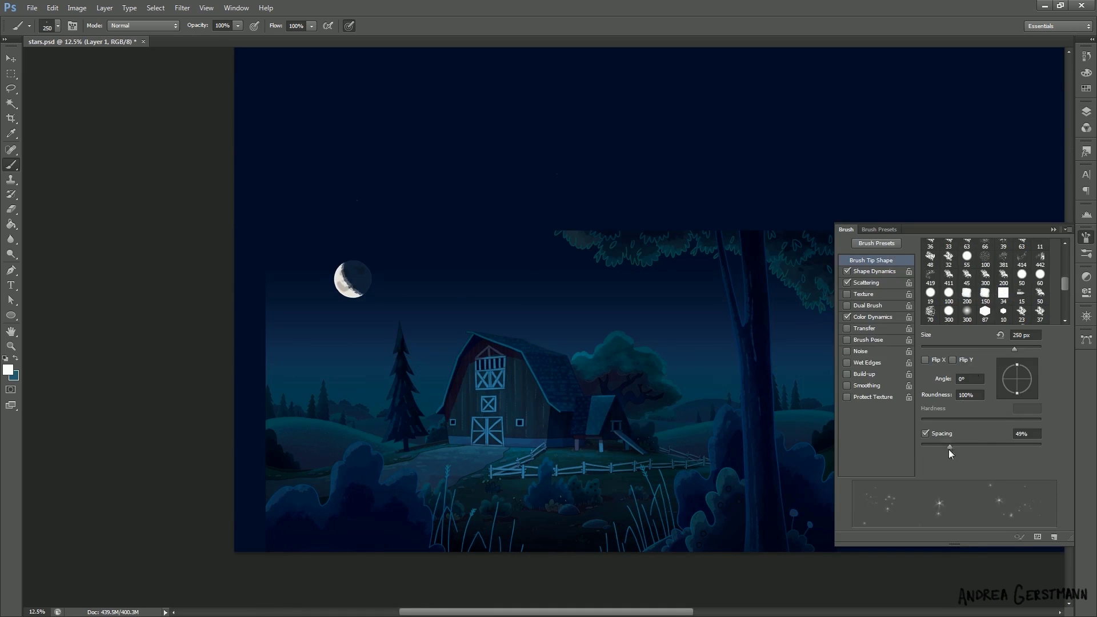
# - Increase the spacing of the 250 px star brush in stars.psd
pyautogui.moveTo(949, 448); pyautogui.dragTo(1016, 448)
pyautogui.hotkey('ctrl', '-')
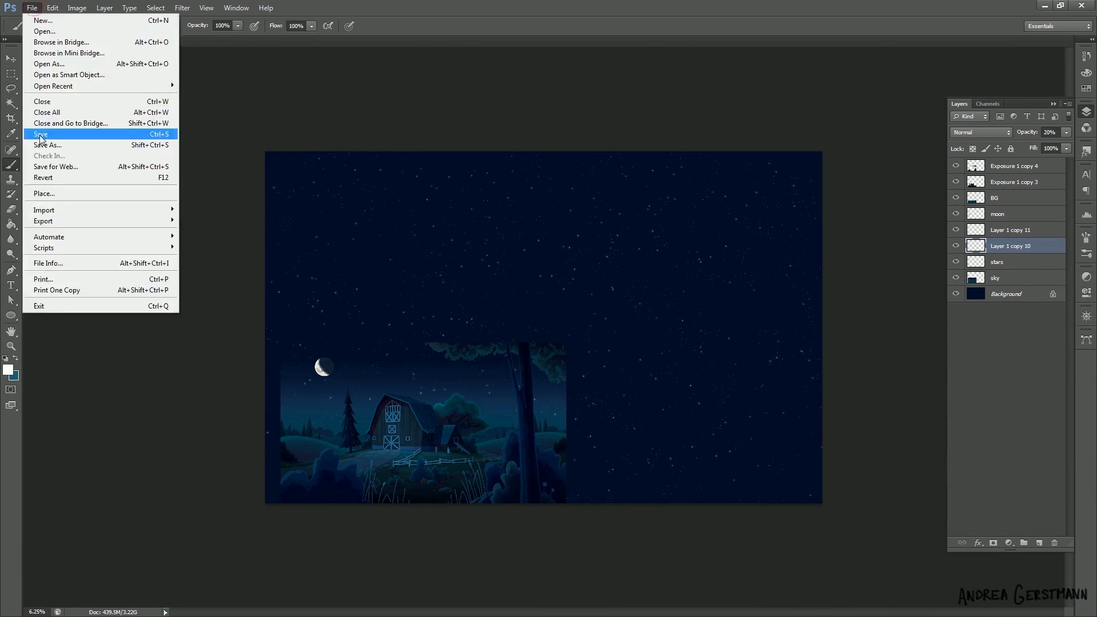
# - Save the starry night document
pyautogui.click(32, 8)
pyautogui.click(38, 135)
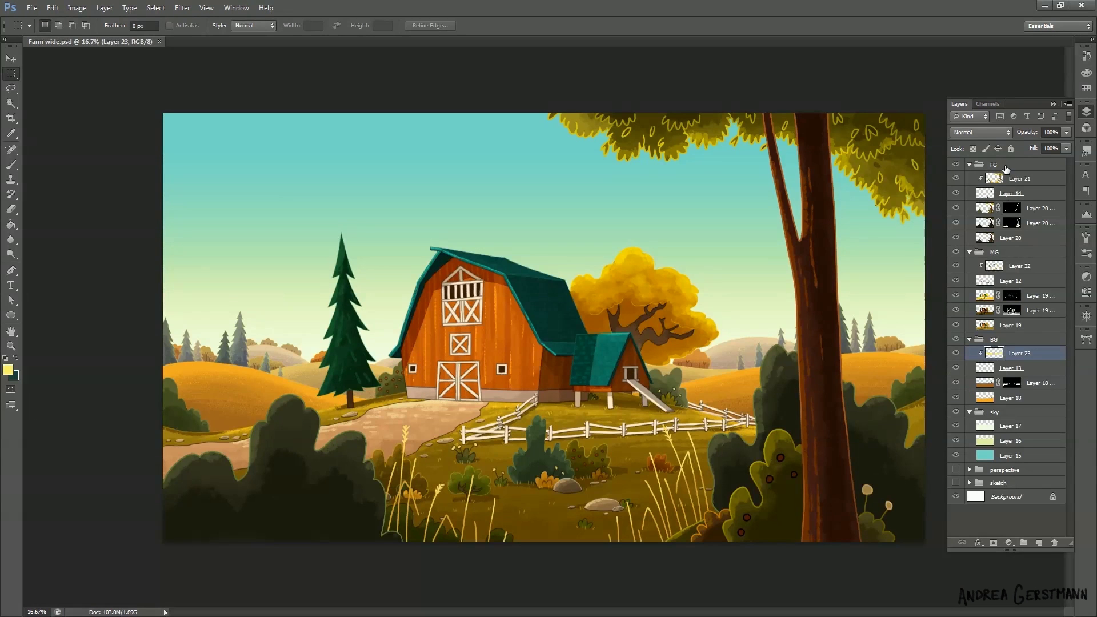
# - Collapse the FG, MG and BG groups in Farm wide.psd and select Layer 15 in the sky group
pyautogui.click(1006, 168)
pyautogui.click(969, 165)
pyautogui.click(969, 178)
pyautogui.click(970, 190)
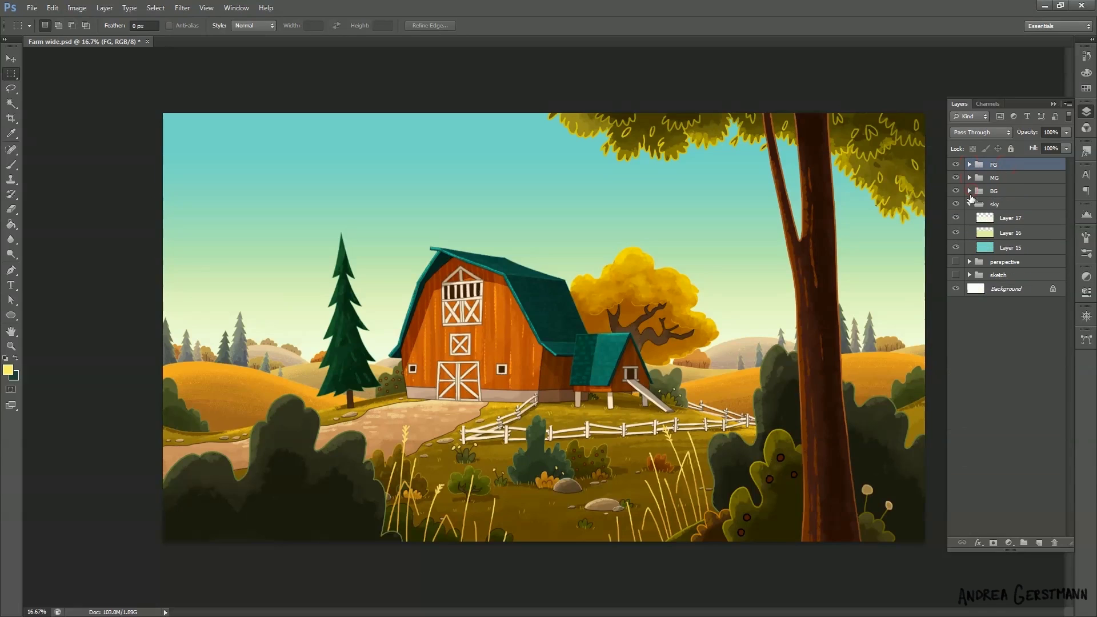
pyautogui.click(1004, 251)
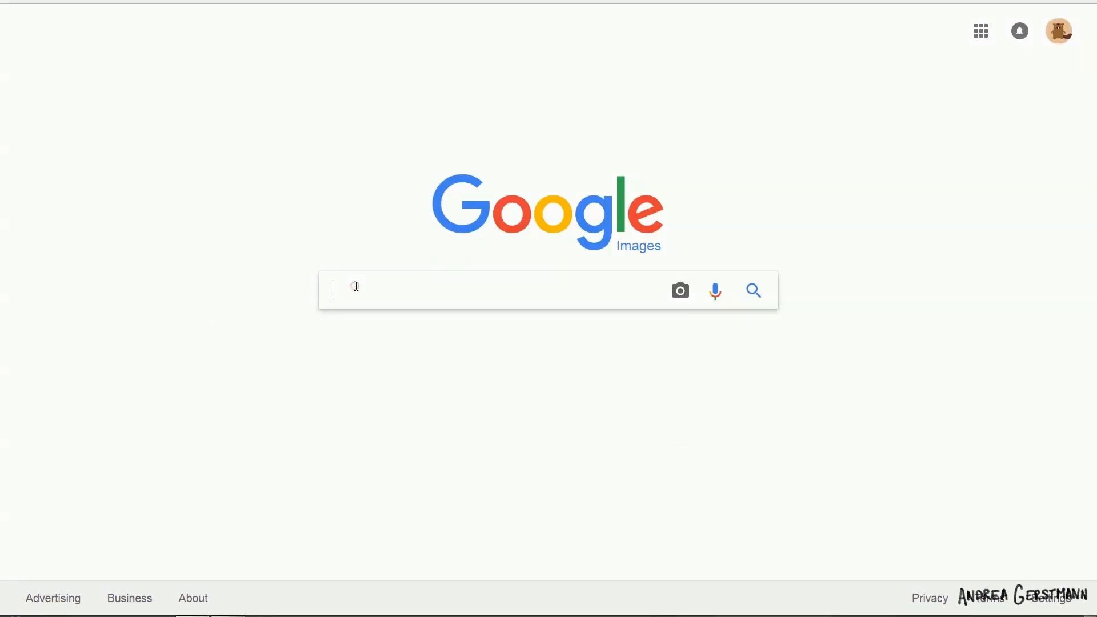
# - Search Google Images for "Dawn" and open a related sunrise photo as a colour reference
pyautogui.write('Dawn')
pyautogui.press('Return')
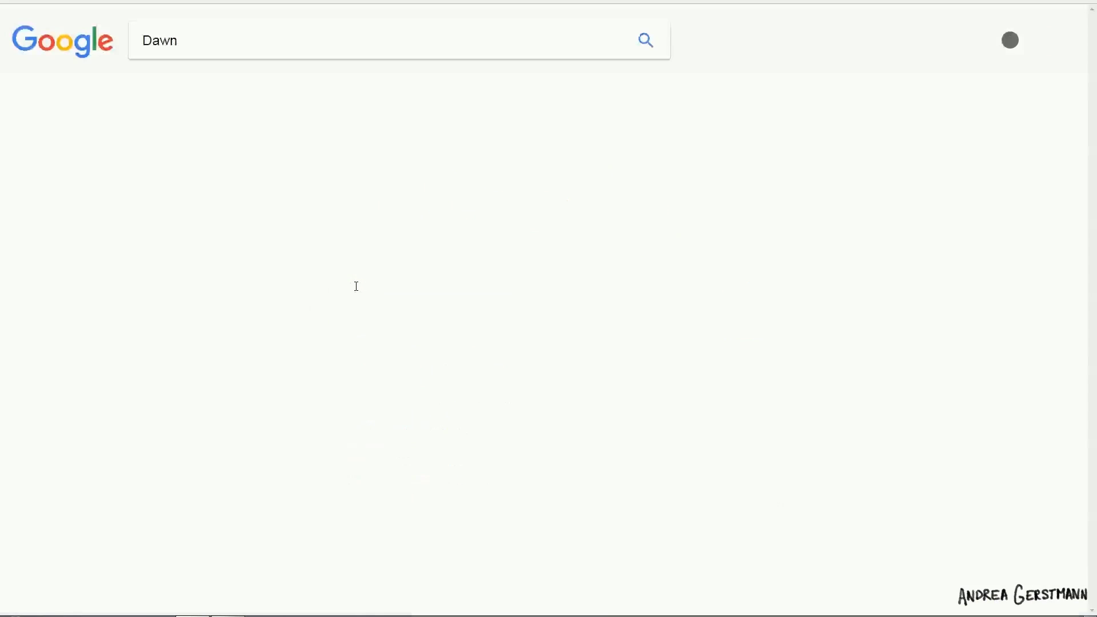
pyautogui.scroll(-3, 153, 240)
pyautogui.scroll(3, 153, 246)
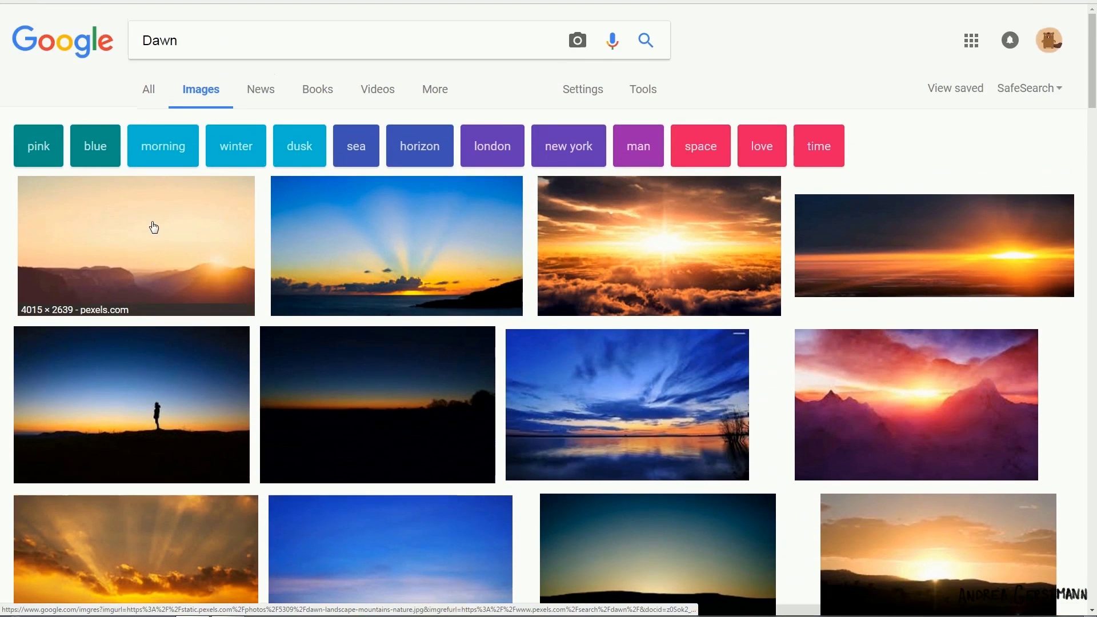
pyautogui.click(150, 241)
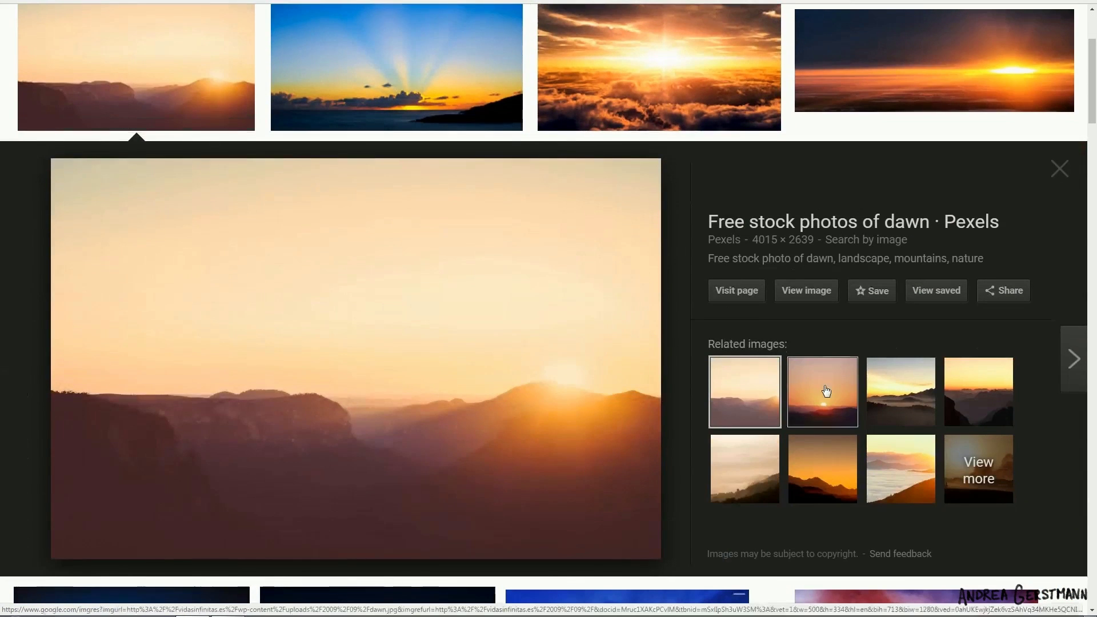
pyautogui.click(825, 390)
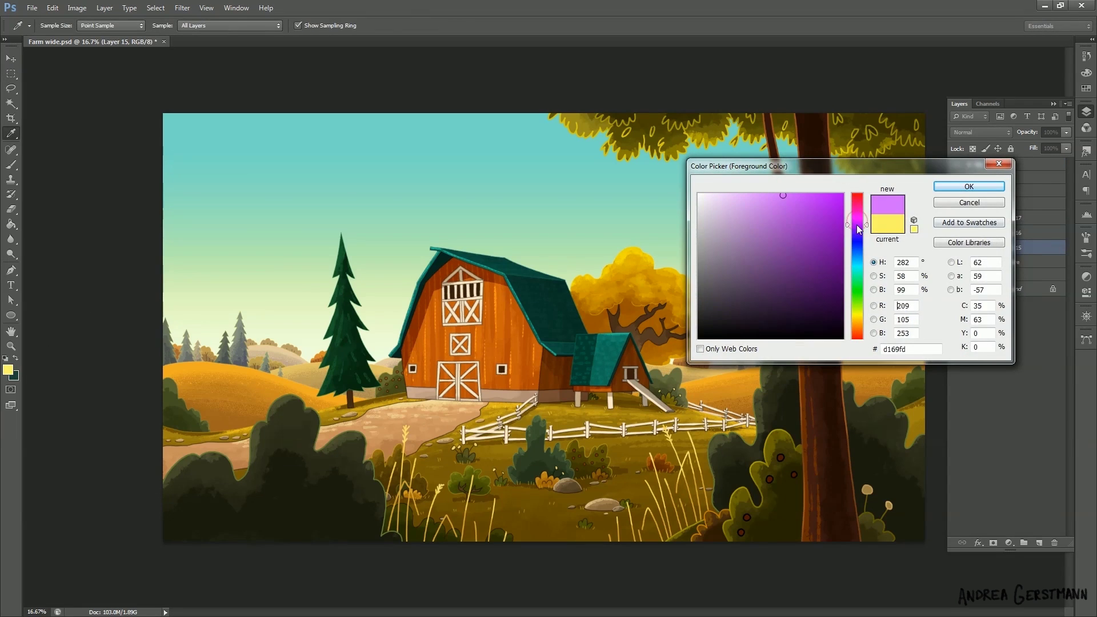
# - Recolour the sky group's Layer 15 in pinkish mauve and paint Layer 16 in light orange #f0aa7f
pyautogui.press('Return')
pyautogui.rightClick(128, 160)
pyautogui.click(8, 370)
pyautogui.click(763, 207)
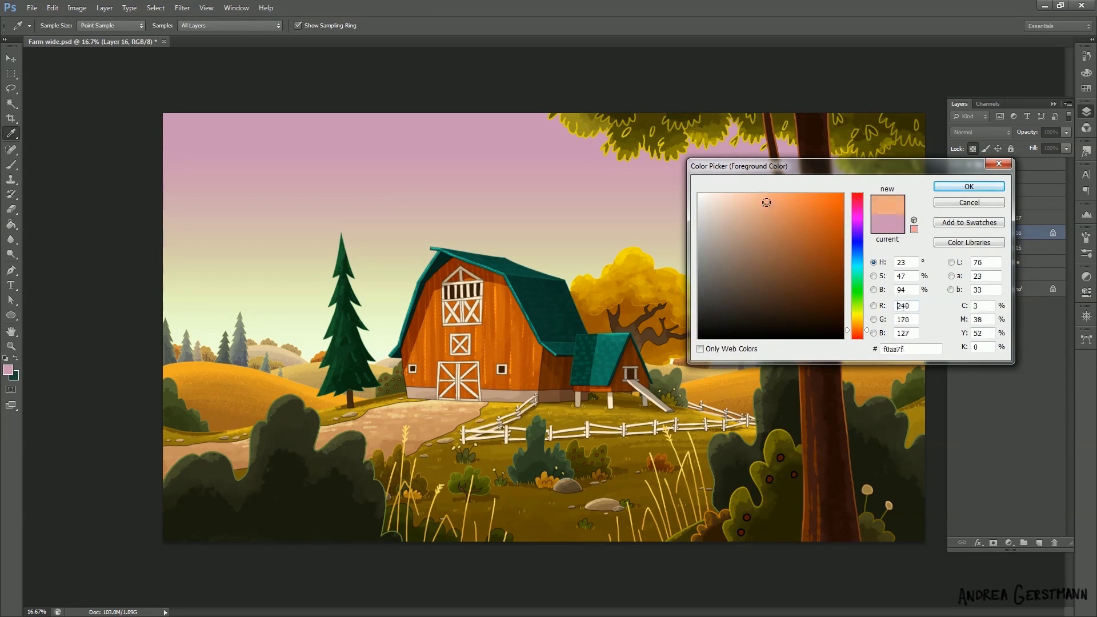
pyautogui.click(966, 187)
pyautogui.moveTo(189, 286); pyautogui.dragTo(771, 323)
# - Lock the transparent pixels of Layer 17 and paint the sky near the horizon in deeper orange
pyautogui.click(1010, 218)
pyautogui.click(972, 149)
pyautogui.click(8, 370)
pyautogui.click(966, 189)
pyautogui.moveTo(171, 343); pyautogui.dragTo(914, 343)
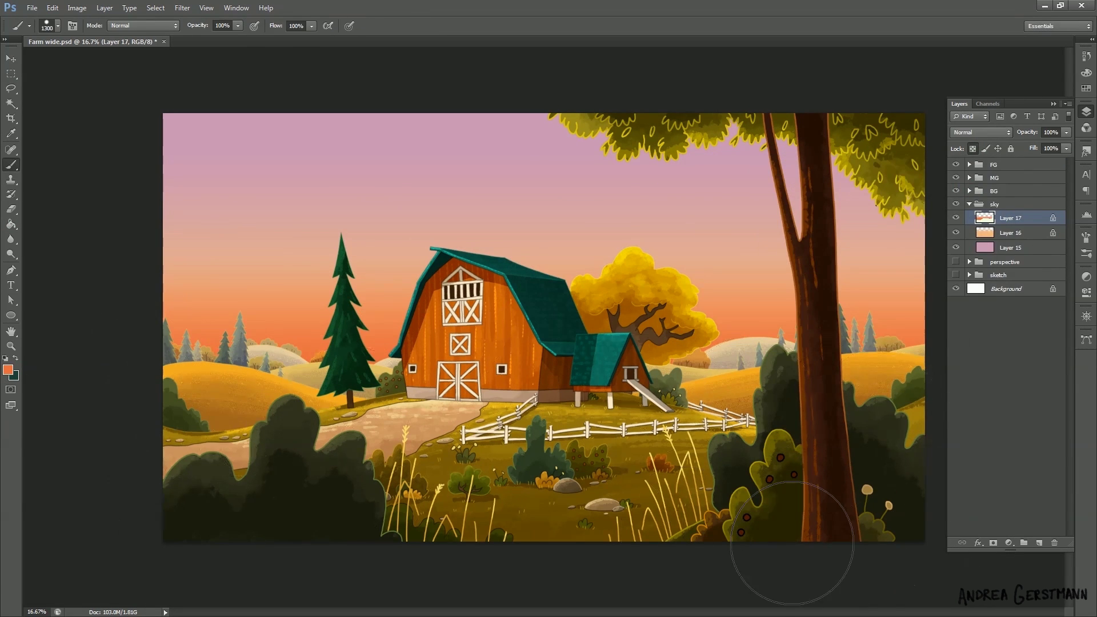
# - Group the FG, MG and BG folders and fill a new layer clipped to that group with light mauve
pyautogui.hotkey('ctrl', 'g')
pyautogui.click(1040, 543)
pyautogui.hotkey('ctrl', 'alt', 'g')
pyautogui.click(8, 370)
pyautogui.click(966, 188)
pyautogui.click(11, 224)
pyautogui.click(328, 348)
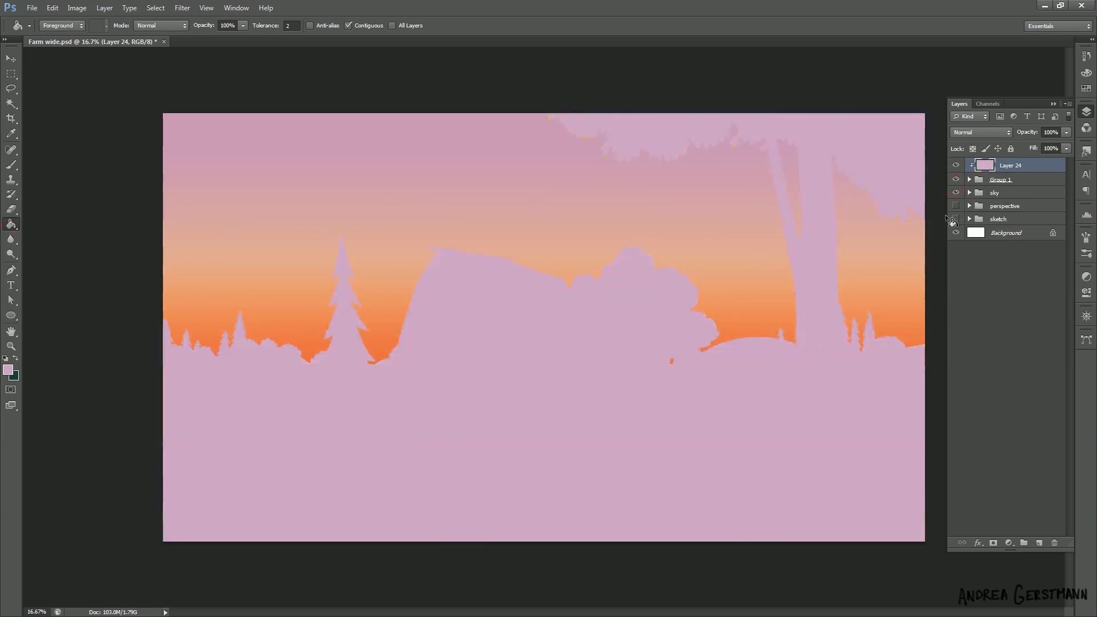
# - Set the mauve layer to Color blending and darken Group 1 with an Exposure adjustment
pyautogui.click(981, 132)
pyautogui.click(1000, 182)
pyautogui.click(1080, 278)
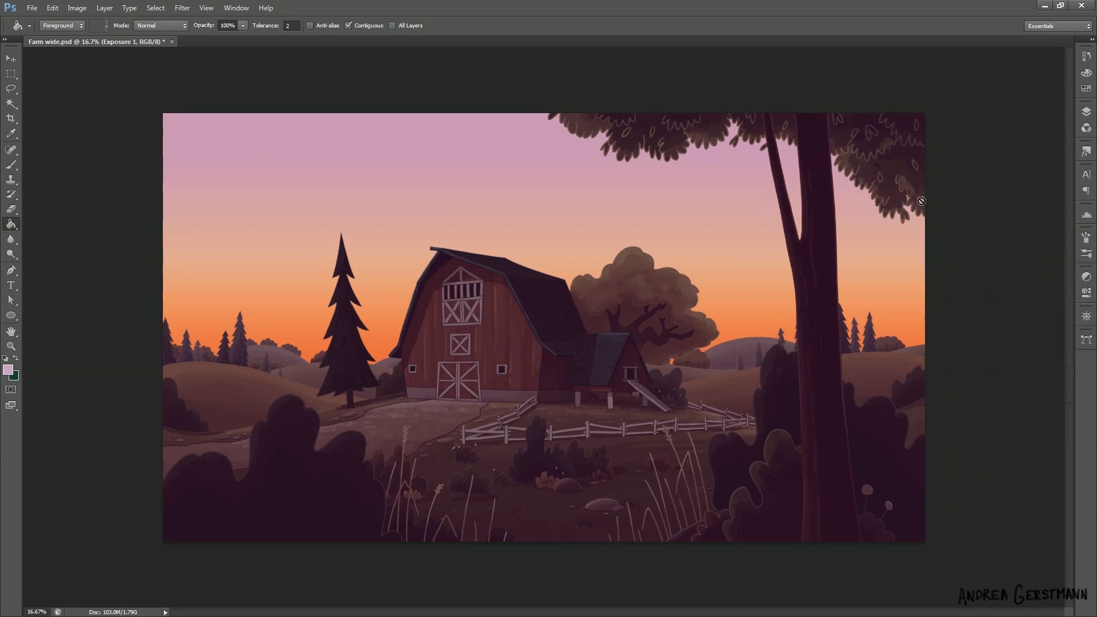
# - Shift the hue of the BG group's colour layer, lower its opacity to 66%, and set its Exposure gamma correction to 0.93
pyautogui.click(1086, 114)
pyautogui.click(970, 194)
pyautogui.hotkey('ctrl', 'u')
pyautogui.click(1029, 122)
pyautogui.click(1066, 133)
pyautogui.moveTo(1070, 146); pyautogui.dragTo(1050, 147)
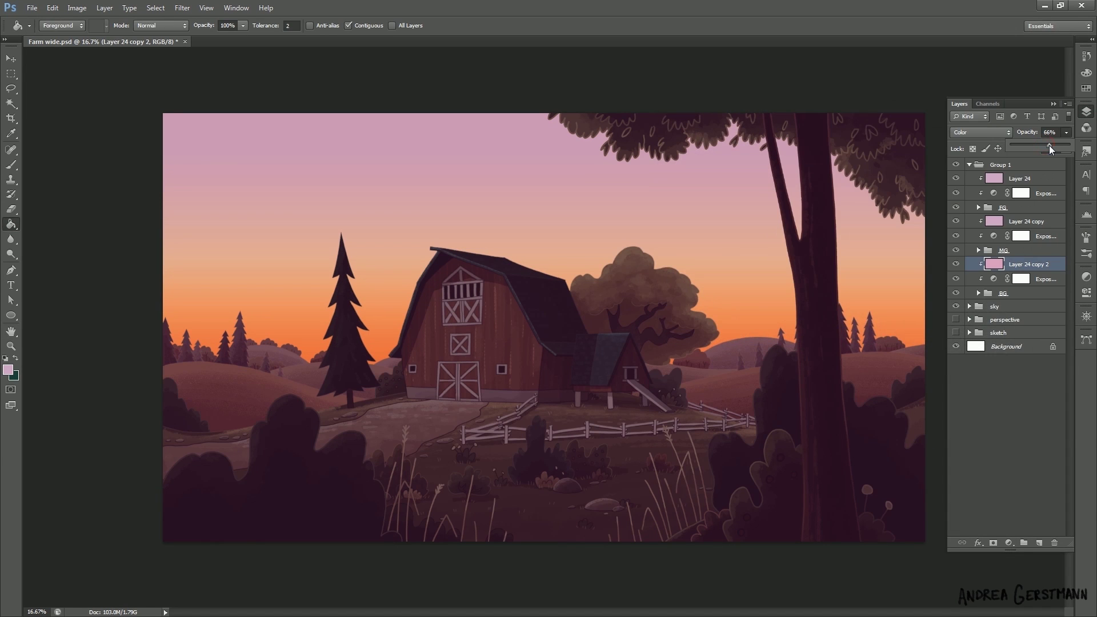
pyautogui.doubleClick(994, 279)
pyautogui.moveTo(1015, 381); pyautogui.dragTo(1012, 380)
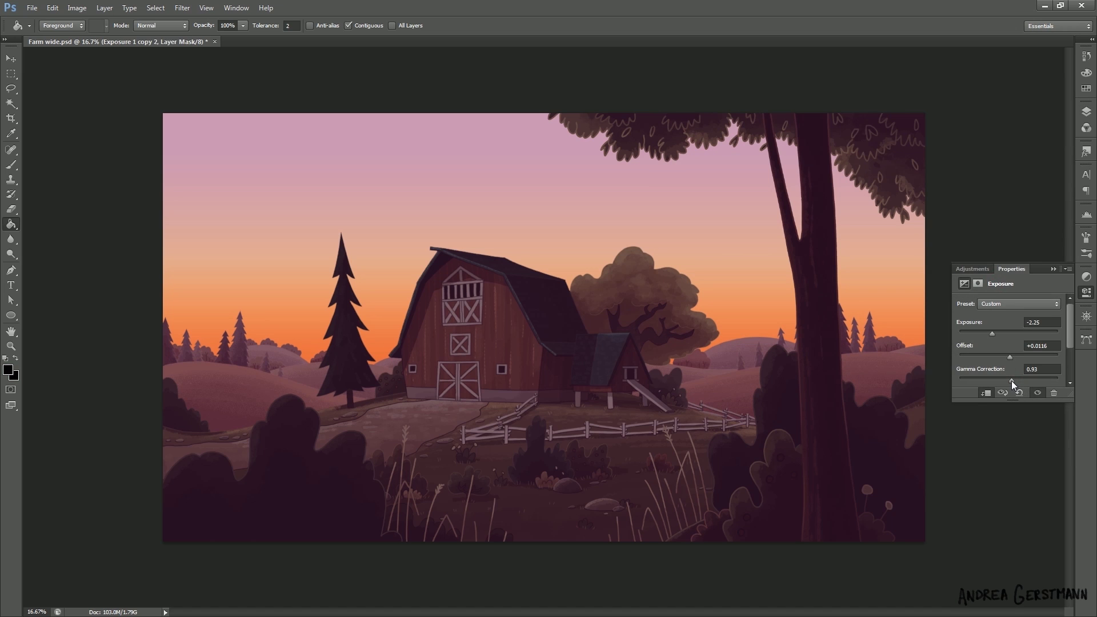
# - Shift the colour layer clipped to the FG group towards purple with Hue/Saturation
pyautogui.click(1086, 112)
pyautogui.click(976, 182)
pyautogui.hotkey('ctrl', 'u')
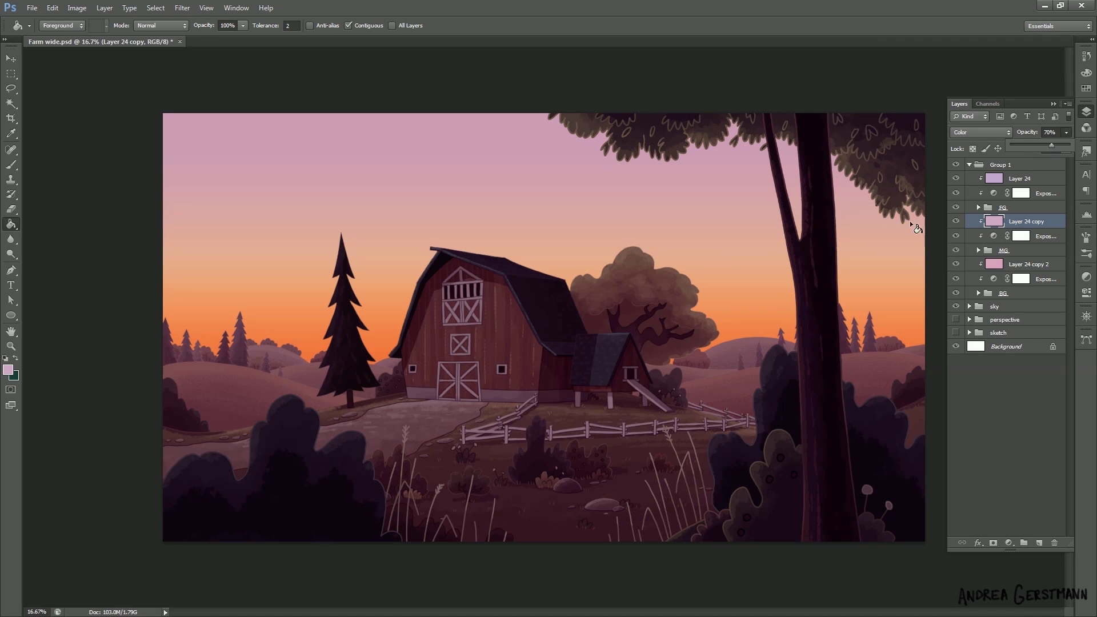
pyautogui.moveTo(713, 163); pyautogui.dragTo(720, 166)
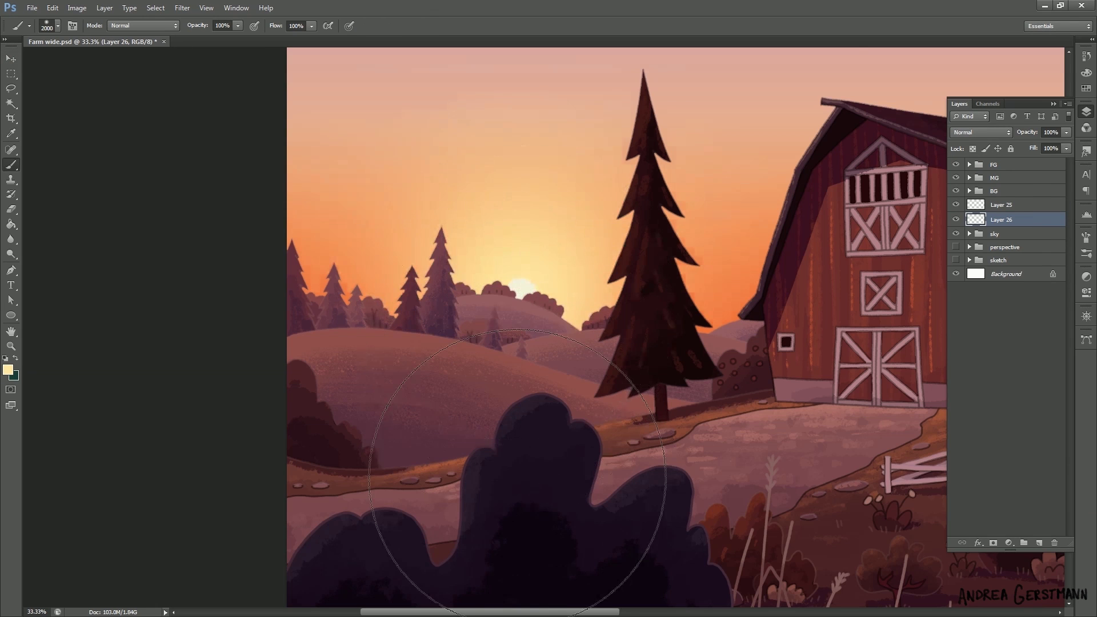
# - Adjust the hue, saturation and lightness of Layer 26 to turn the sun's glow a deeper golden orange
pyautogui.hotkey('ctrl', 'u')
pyautogui.moveTo(699, 188); pyautogui.dragTo(692, 188)
pyautogui.moveTo(699, 161); pyautogui.dragTo(687, 188)
pyautogui.moveTo(715, 161); pyautogui.dragTo(697, 135)
pyautogui.press('Return')
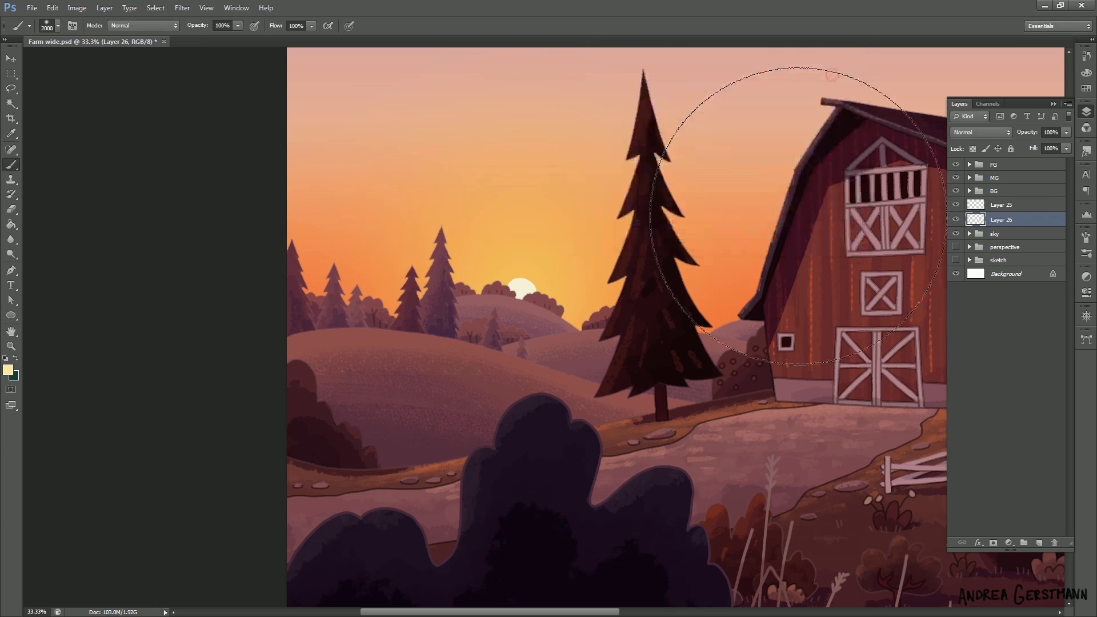
# - Recolour Layer 26 copy over the BG group as a red glow at 70% opacity and erase its lower part
pyautogui.hotkey('ctrl', '-')
pyautogui.hotkey('ctrl', '-')
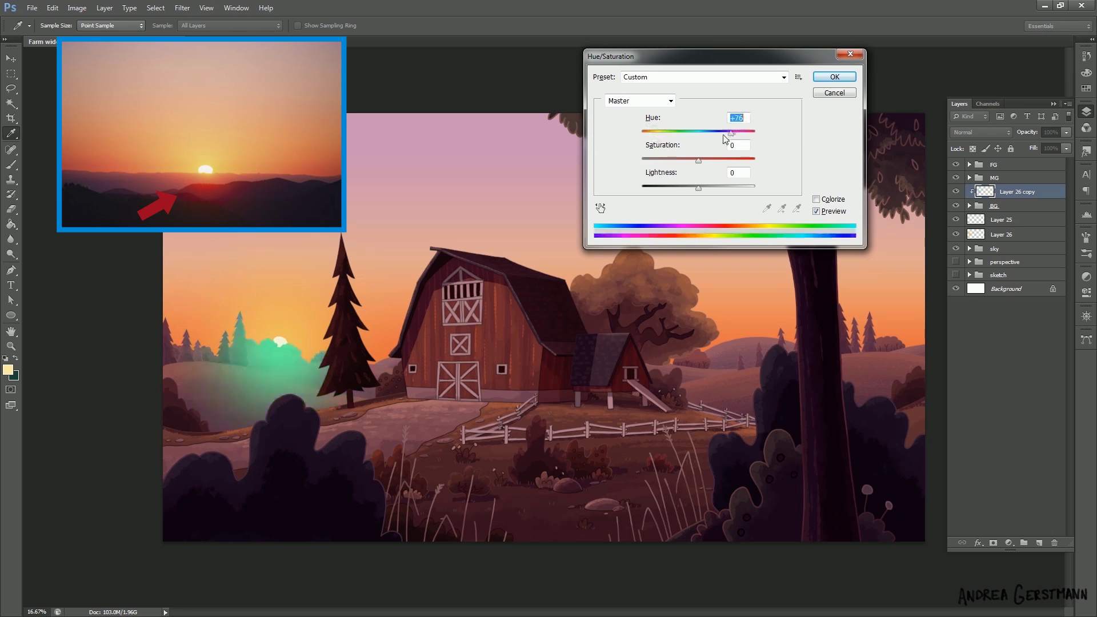
pyautogui.press('Return')
pyautogui.click(1066, 132)
pyautogui.moveTo(1066, 145); pyautogui.dragTo(1049, 147)
pyautogui.click(11, 209)
pyautogui.moveTo(250, 398); pyautogui.dragTo(314, 440)
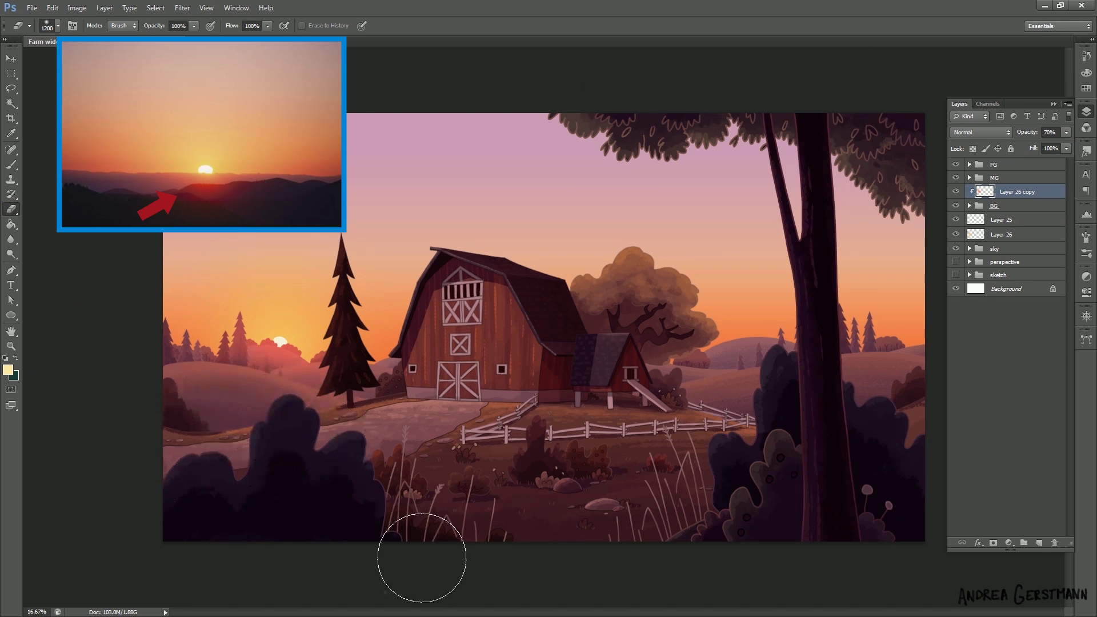
# - Paint semi-transparent red sunlight on a new layer clipped to the MG group
pyautogui.click(994, 178)
pyautogui.click(1039, 542)
pyautogui.keyDown('alt'); pyautogui.click(994, 185); pyautogui.keyUp('alt')
pyautogui.click(10, 164)
pyautogui.click(8, 370)
pyautogui.click(1066, 132)
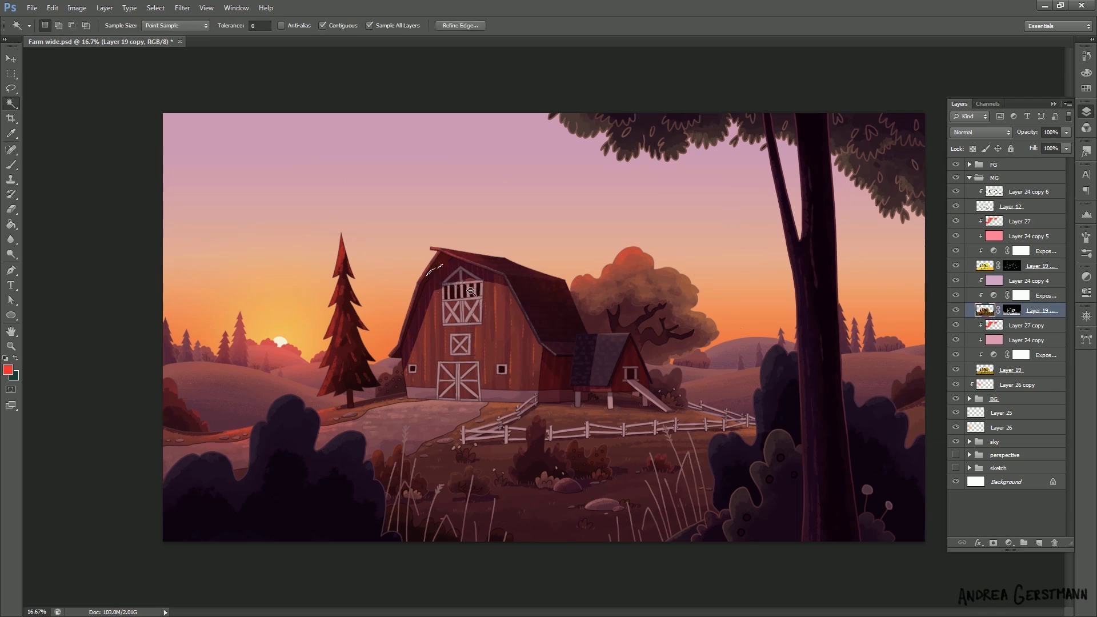
# - Erase excess red light from Layer 27 and Layer 27 copy around the barn and tree at 22% eraser opacity, and save the file
pyautogui.hotkey('ctrl', 'd')
pyautogui.click(1011, 369)
pyautogui.click(1026, 325)
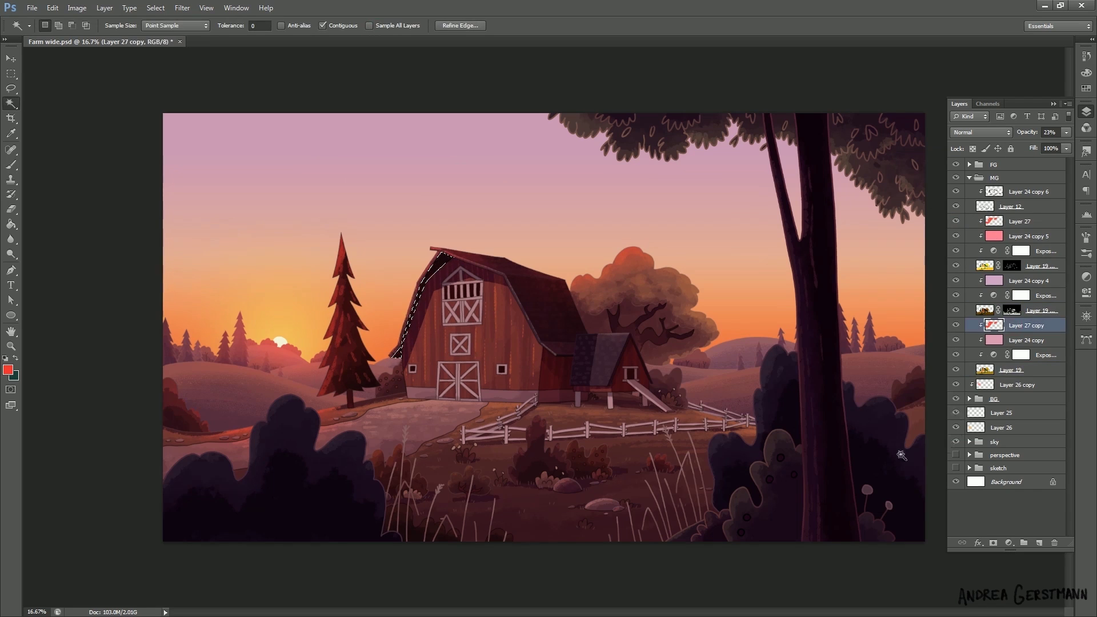
pyautogui.press('e')
pyautogui.click(1020, 221)
pyautogui.moveTo(606, 280); pyautogui.dragTo(674, 311)
pyautogui.click(1026, 325)
pyautogui.keyDown('ctrl'); pyautogui.click(485, 423); pyautogui.keyUp('ctrl')
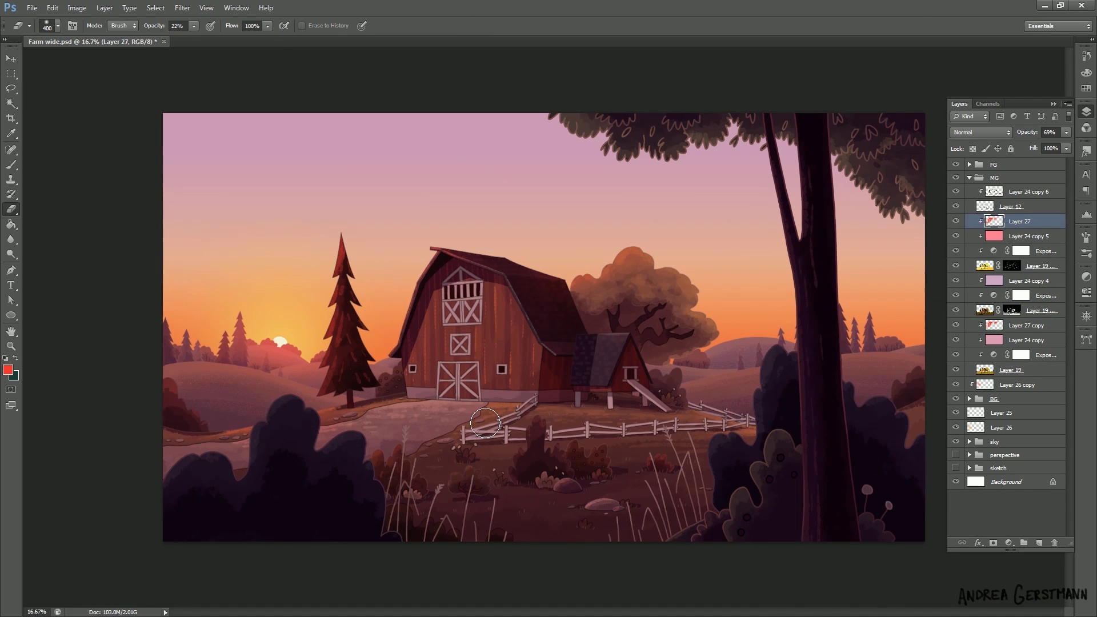
pyautogui.hotkey('ctrl', 's')
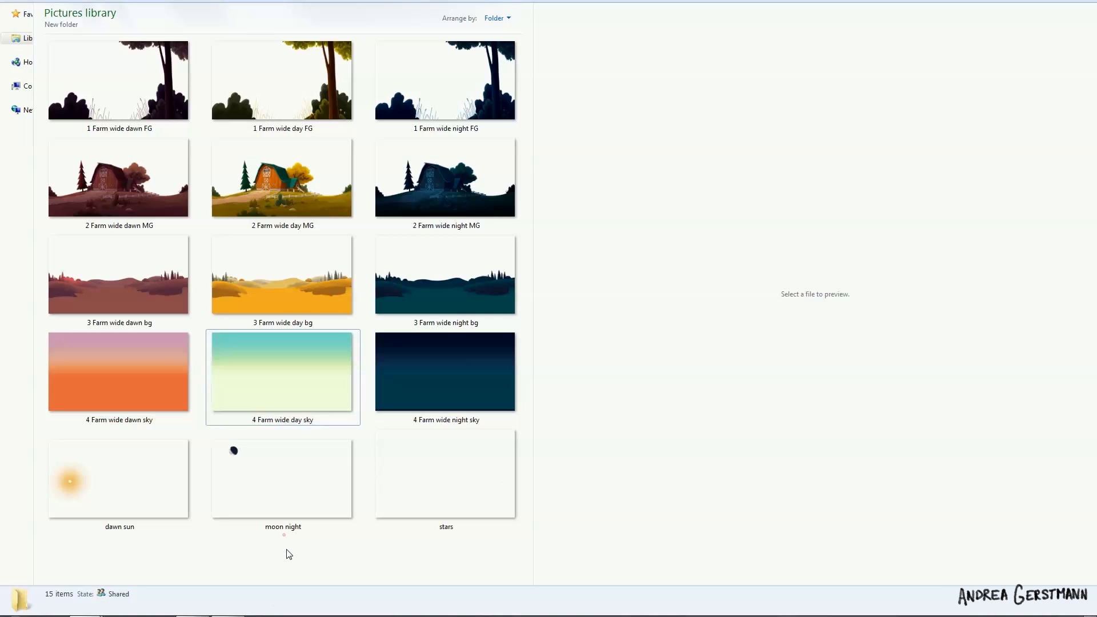
# - Examine the exported dawn, day and night farm PNG files along with the dawn sun, moon night and stars images
pyautogui.click(100, 348)
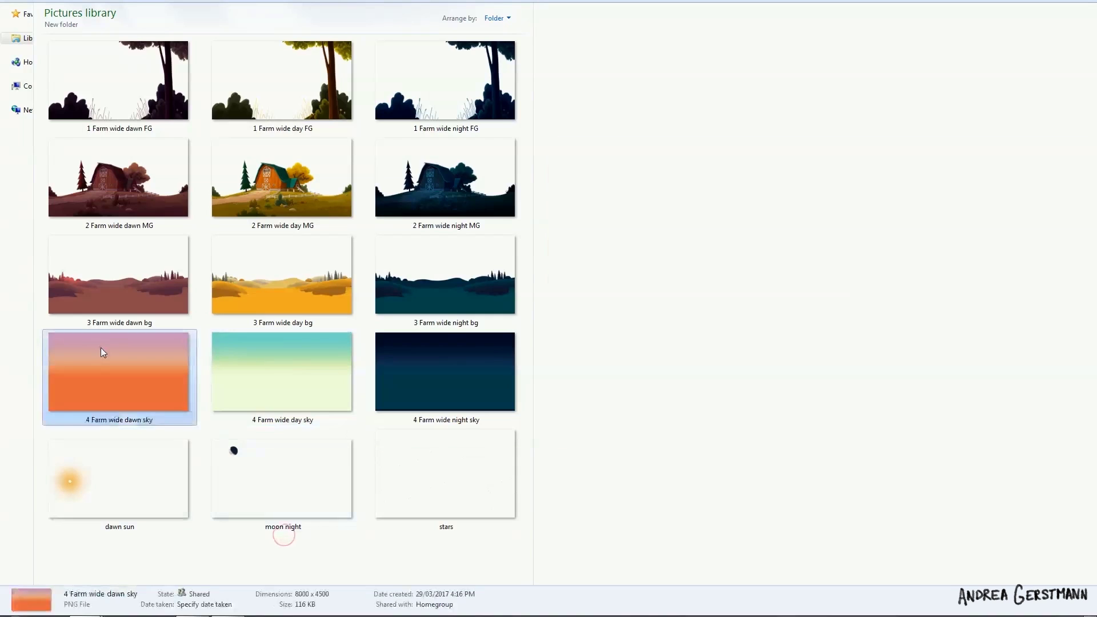
pyautogui.click(107, 282)
pyautogui.click(115, 197)
pyautogui.click(122, 100)
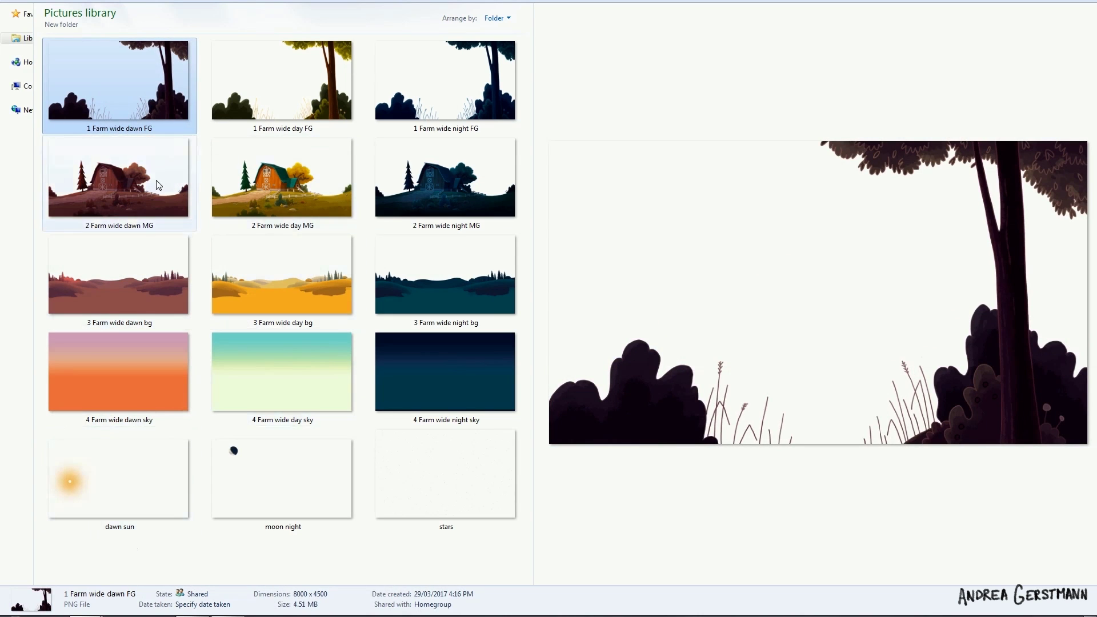
pyautogui.click(302, 186)
pyautogui.click(492, 180)
pyautogui.click(111, 458)
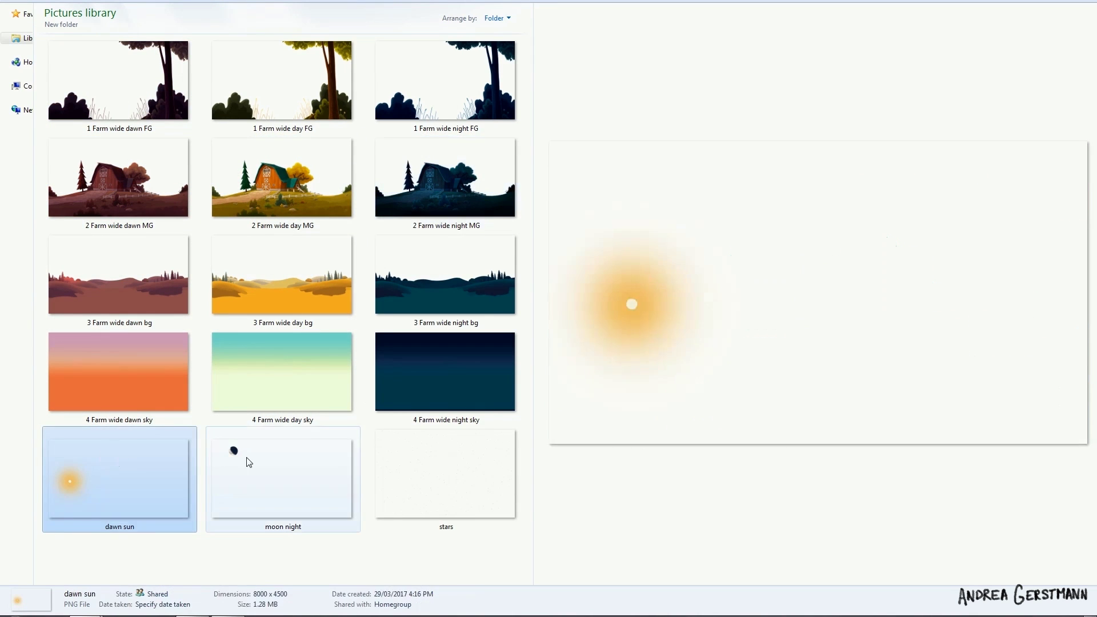
pyautogui.click(249, 457)
pyautogui.click(412, 464)
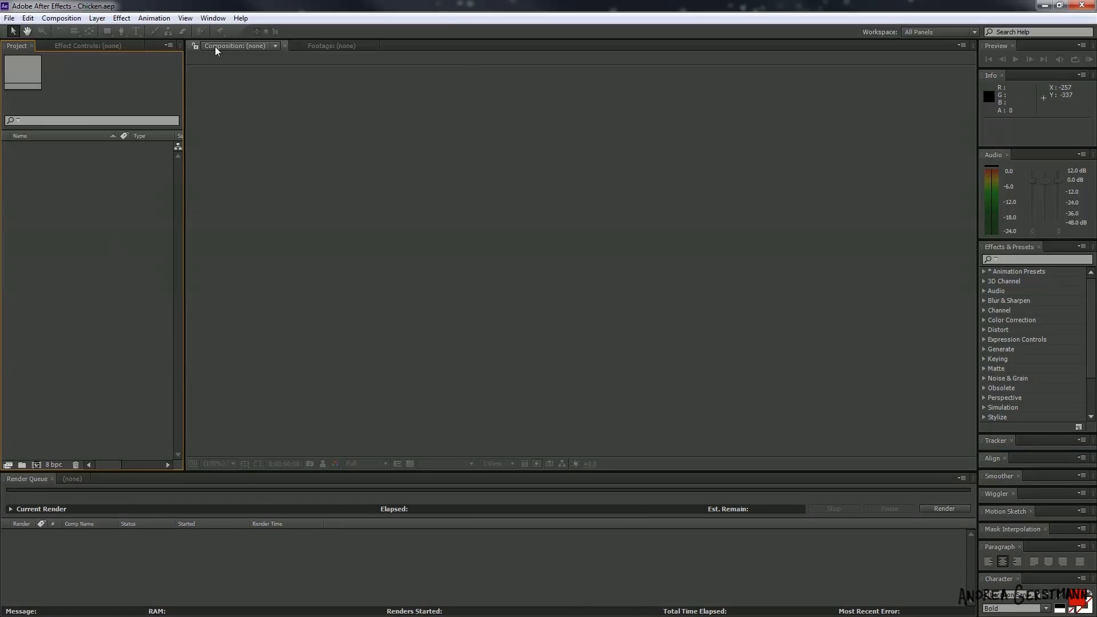
# - Switch to After Effects and create a composition named Sunrise with the HDTV 1080 24 preset
pyautogui.click(61, 18)
pyautogui.click(57, 31)
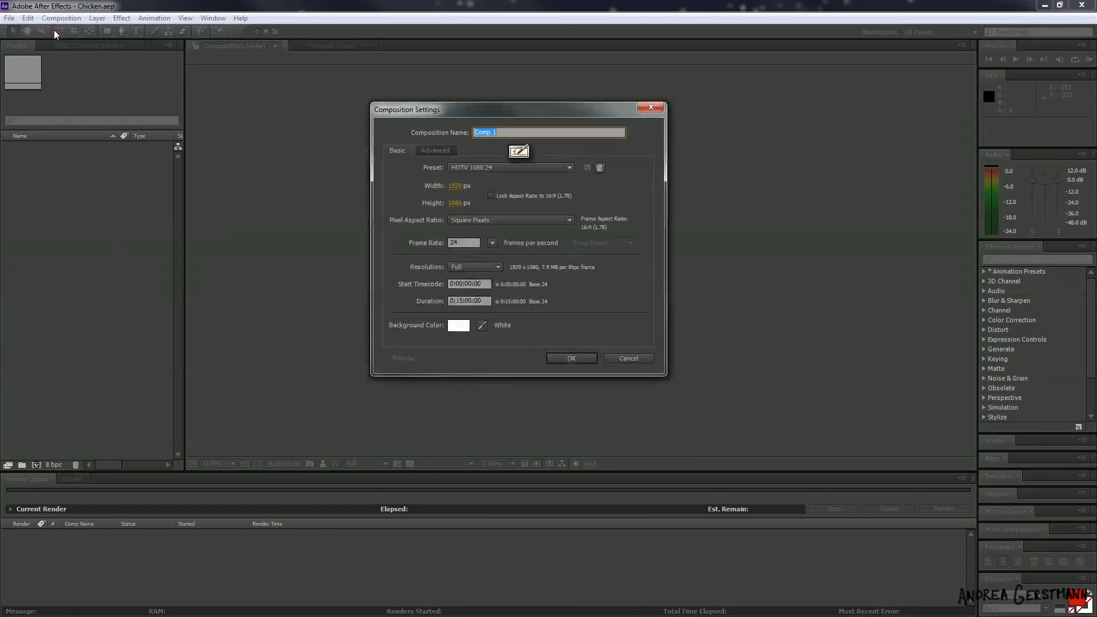
pyautogui.write('Sunrise')
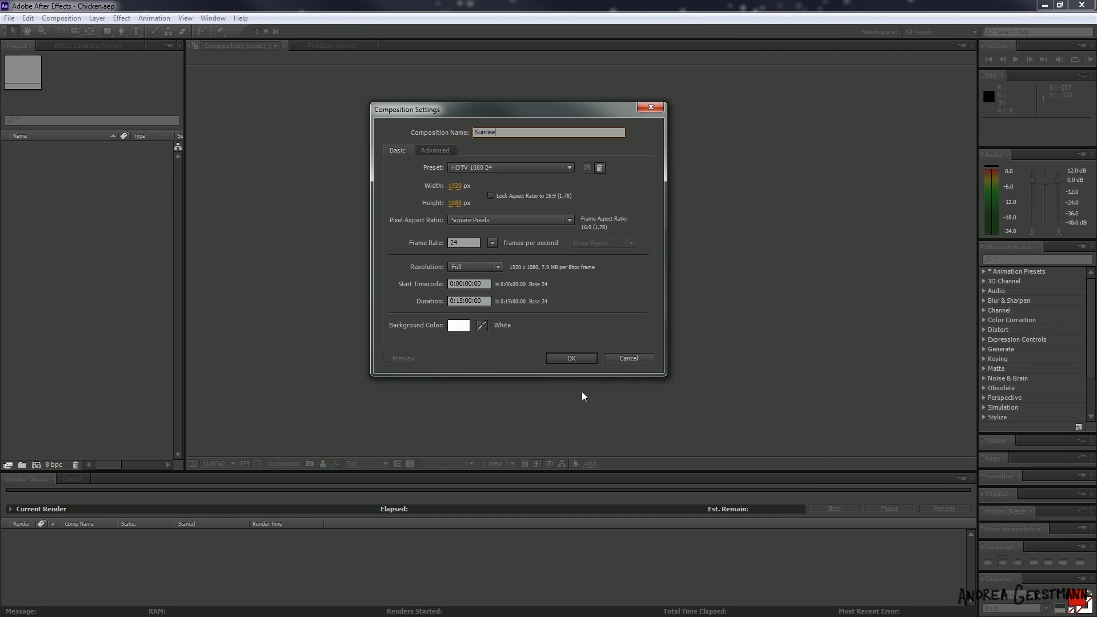
pyautogui.click(570, 359)
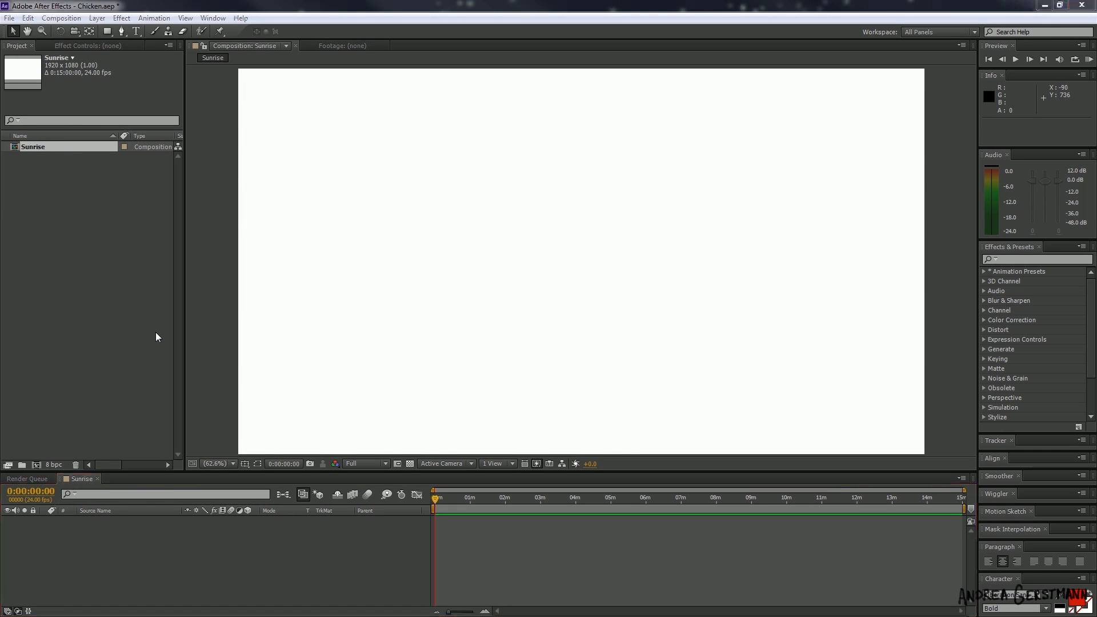
# - Import the farm PNG files and stack the day, dawn and night sky images as the lowest layers of the Sunrise composition
pyautogui.moveTo(156, 331); pyautogui.dragTo(108, 265)
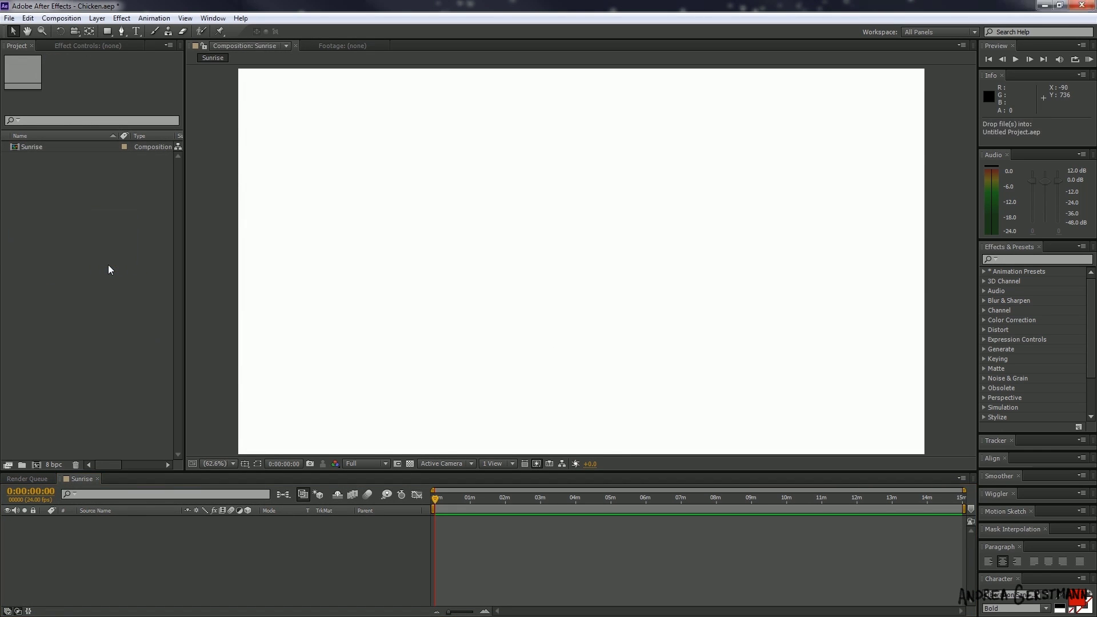
pyautogui.click(102, 356)
pyautogui.moveTo(45, 278); pyautogui.dragTo(70, 572)
pyautogui.moveTo(53, 202); pyautogui.dragTo(103, 514)
pyautogui.moveTo(58, 269); pyautogui.dragTo(83, 522)
# - Stack the bg, MG and FG images above the skies, each set ordered day, dawn and night from lowest to highest
pyautogui.moveTo(49, 161); pyautogui.dragTo(86, 519)
pyautogui.click(49, 237)
pyautogui.moveTo(49, 237); pyautogui.dragTo(85, 520)
pyautogui.click(48, 172)
pyautogui.moveTo(46, 193); pyautogui.dragTo(112, 517)
pyautogui.moveTo(49, 259); pyautogui.dragTo(102, 517)
pyautogui.moveTo(49, 215); pyautogui.dragTo(101, 517)
pyautogui.moveTo(50, 183); pyautogui.dragTo(101, 517)
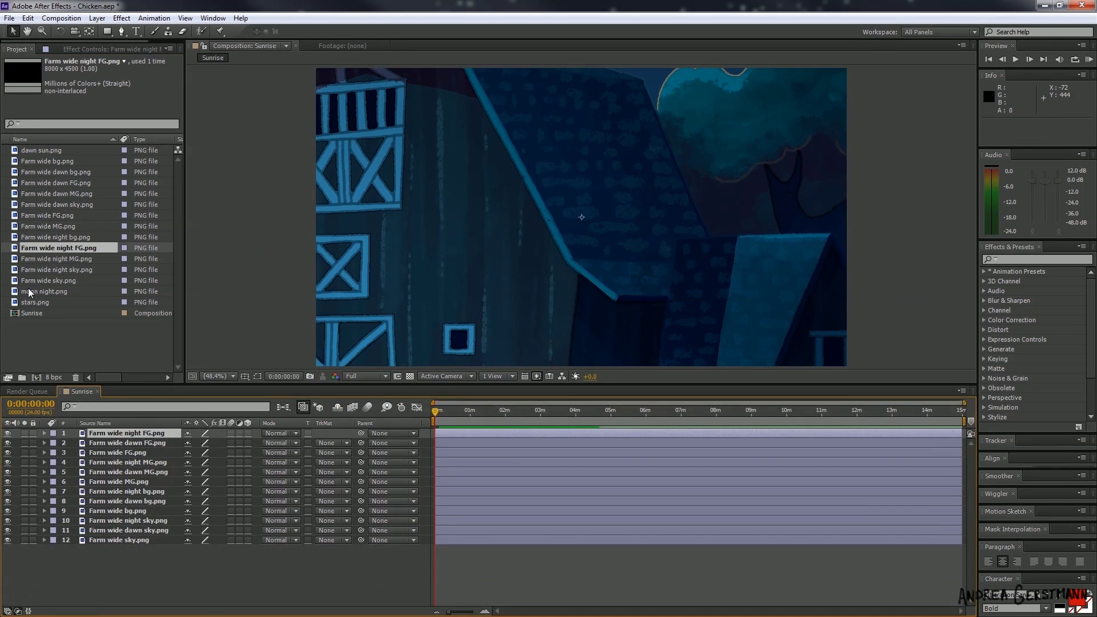
# - Insert stars.png, moon night.png and dawn sun.png between the sky layers and the bg layers
pyautogui.moveTo(40, 302); pyautogui.dragTo(85, 517)
pyautogui.moveTo(42, 150); pyautogui.dragTo(86, 517)
# - Scale all the layers in the Sunrise composition down to 24%
pyautogui.hotkey('ctrl', 'a')
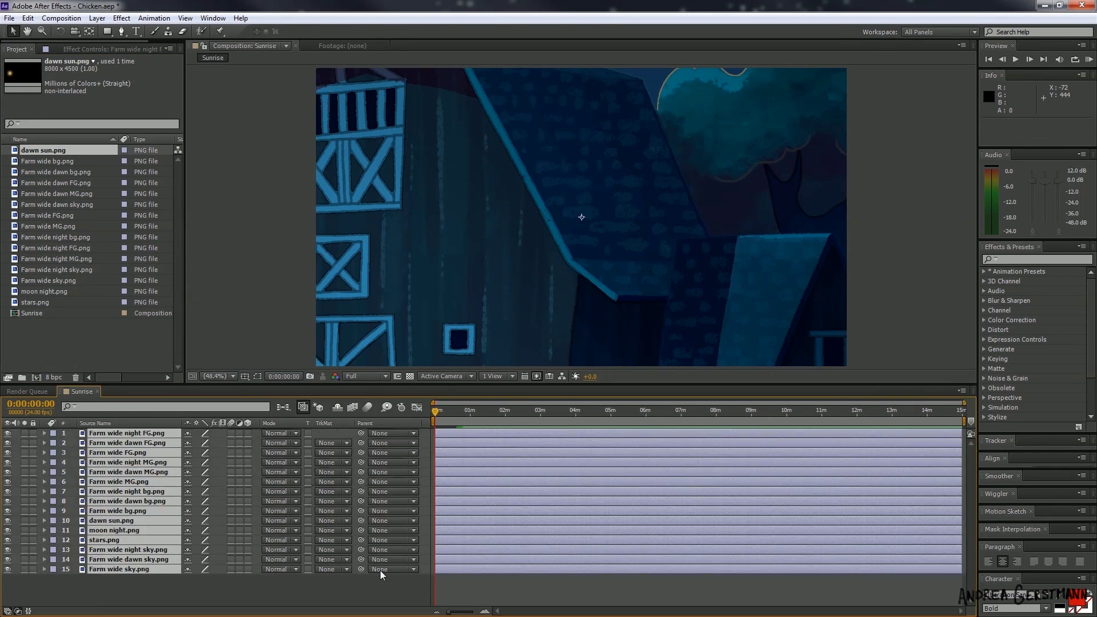
pyautogui.click(43, 569)
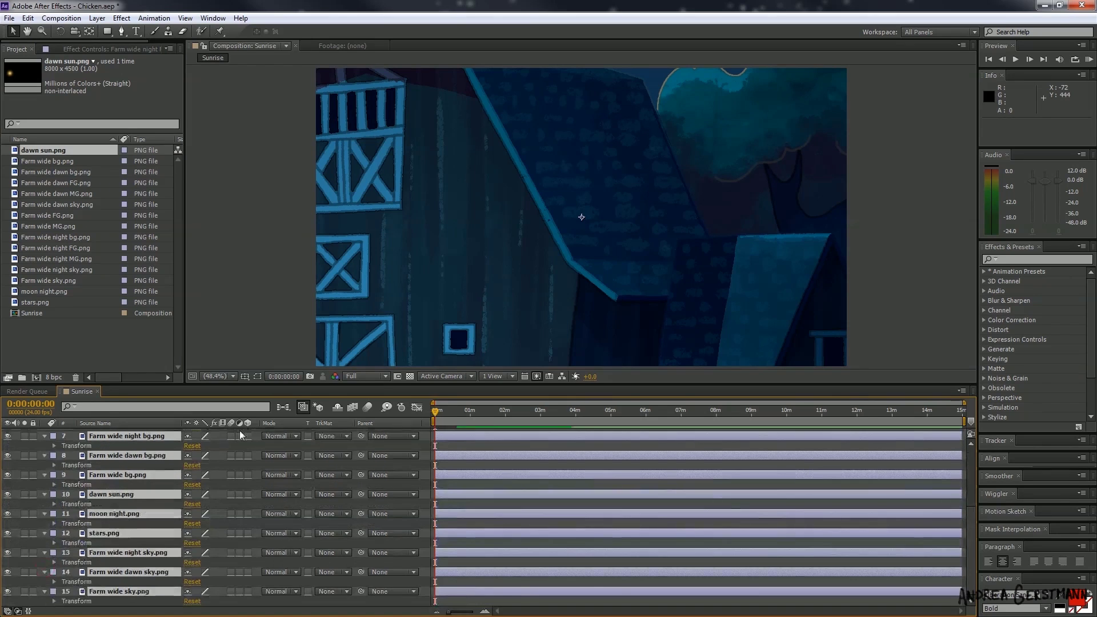
pyautogui.moveTo(434, 403); pyautogui.dragTo(862, 403)
pyautogui.click(55, 446)
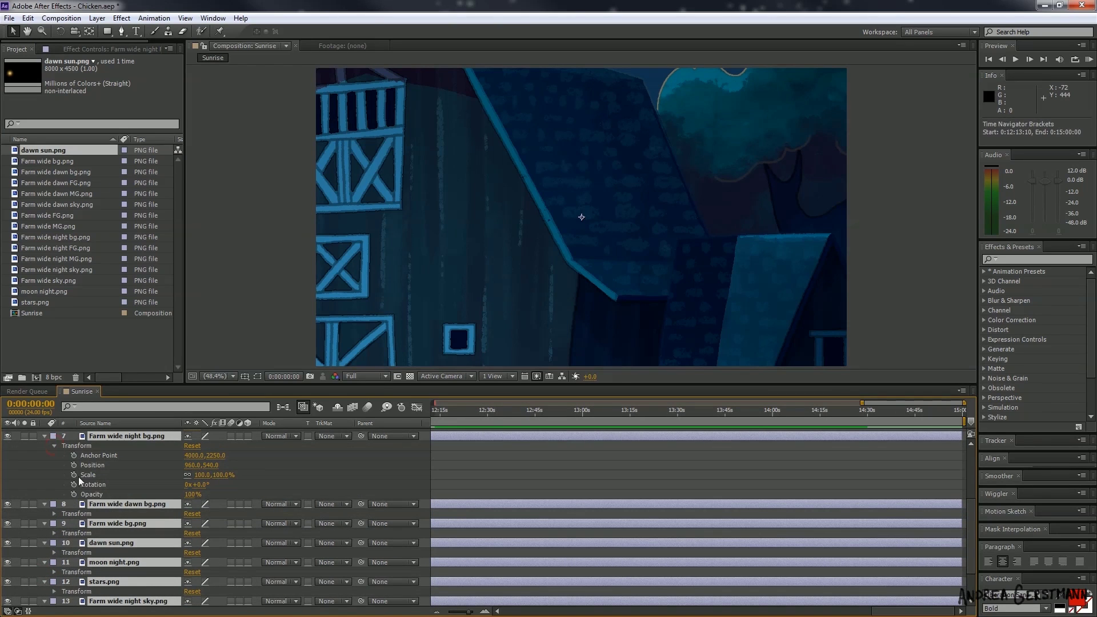
pyautogui.moveTo(223, 479); pyautogui.dragTo(180, 475)
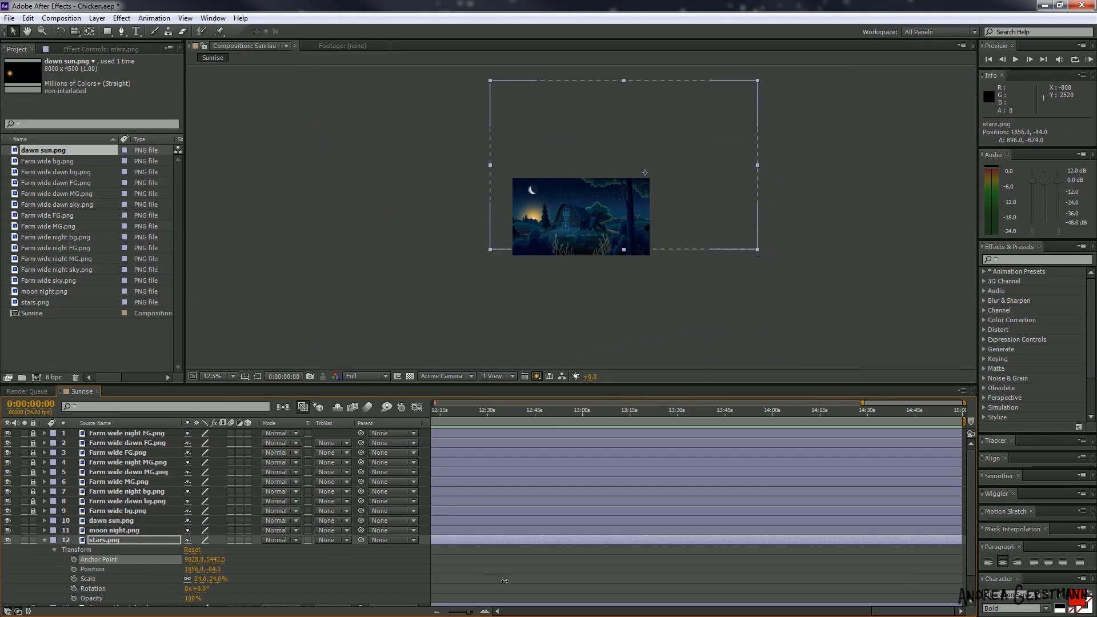
# - Reposition stars.png over the farm scene at 2184, 260 with its anchor point at 9028.0, 6824.5
pyautogui.moveTo(505, 581); pyautogui.dragTo(1013, 582)
pyautogui.scroll(1, 656, 331)
pyautogui.moveTo(656, 331); pyautogui.dragTo(494, 366)
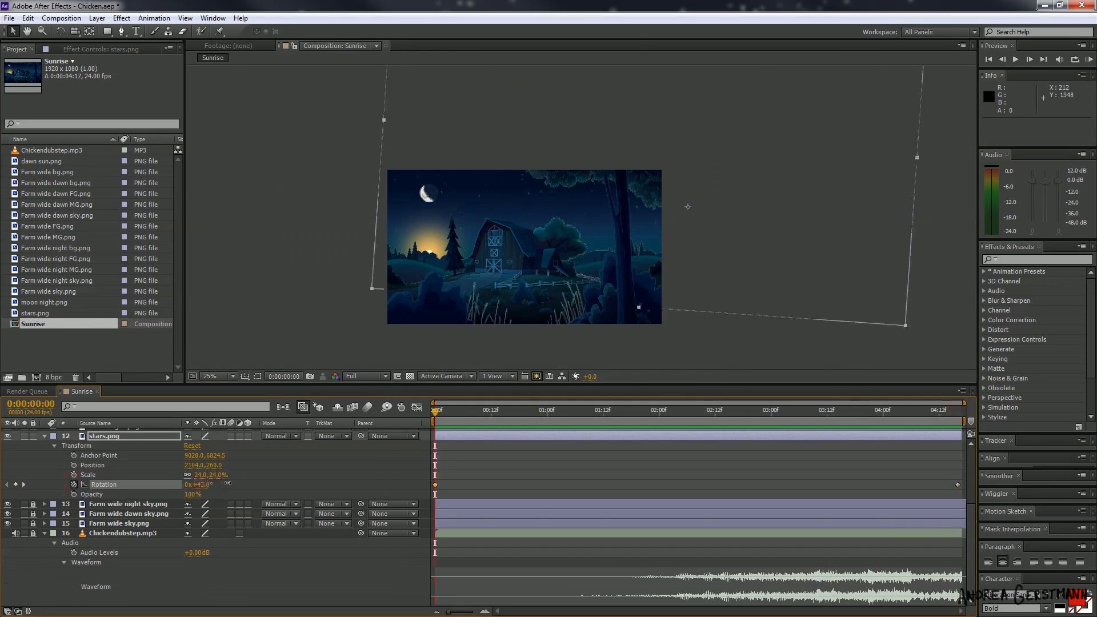
# - Rotate stars.png to -176° at the first frame and set its anchor point to 7785.0, 6767.5
pyautogui.moveTo(200, 485); pyautogui.dragTo(140, 526)
pyautogui.moveTo(436, 411)
pyautogui.mouseDown()
pyautogui.moveTo(459, 418)
pyautogui.moveTo(433, 420)
pyautogui.mouseUp()
pyautogui.moveTo(693, 243); pyautogui.dragTo(622, 315)
pyautogui.moveTo(215, 456); pyautogui.dragTo(152, 458)
pyautogui.moveTo(436, 412); pyautogui.dragTo(688, 443)
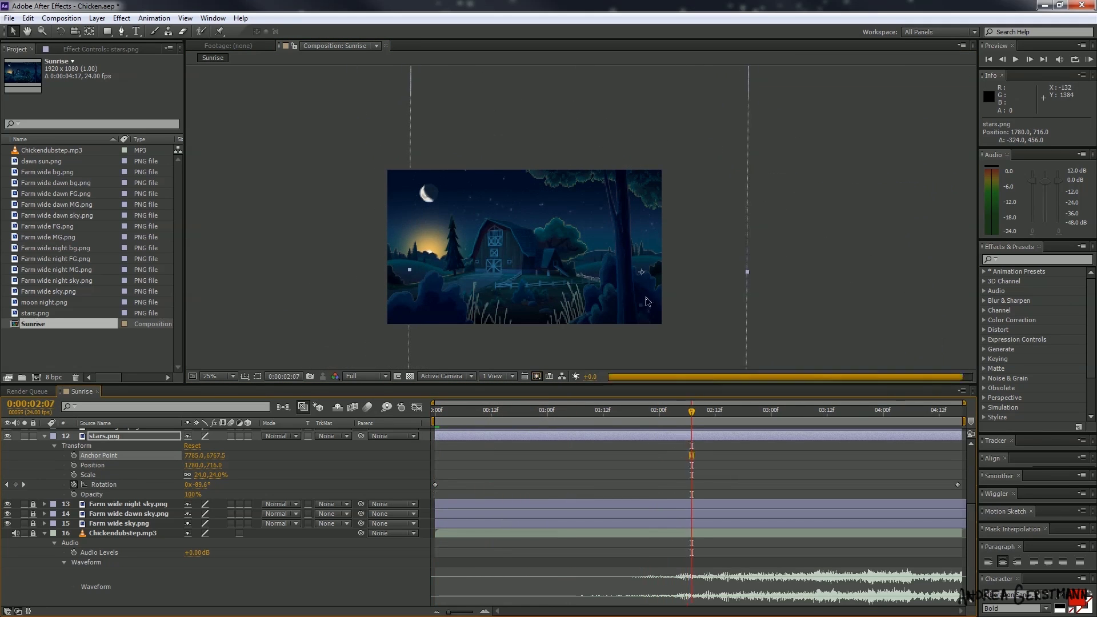
# - Move stars.png to position 1396, 724, checking its coverage of the sky at several frames of the rotation
pyautogui.moveTo(605, 330); pyautogui.dragTo(576, 331)
pyautogui.moveTo(692, 412); pyautogui.dragTo(725, 468)
pyautogui.moveTo(550, 319); pyautogui.dragTo(524, 320)
pyautogui.moveTo(724, 411); pyautogui.dragTo(942, 455)
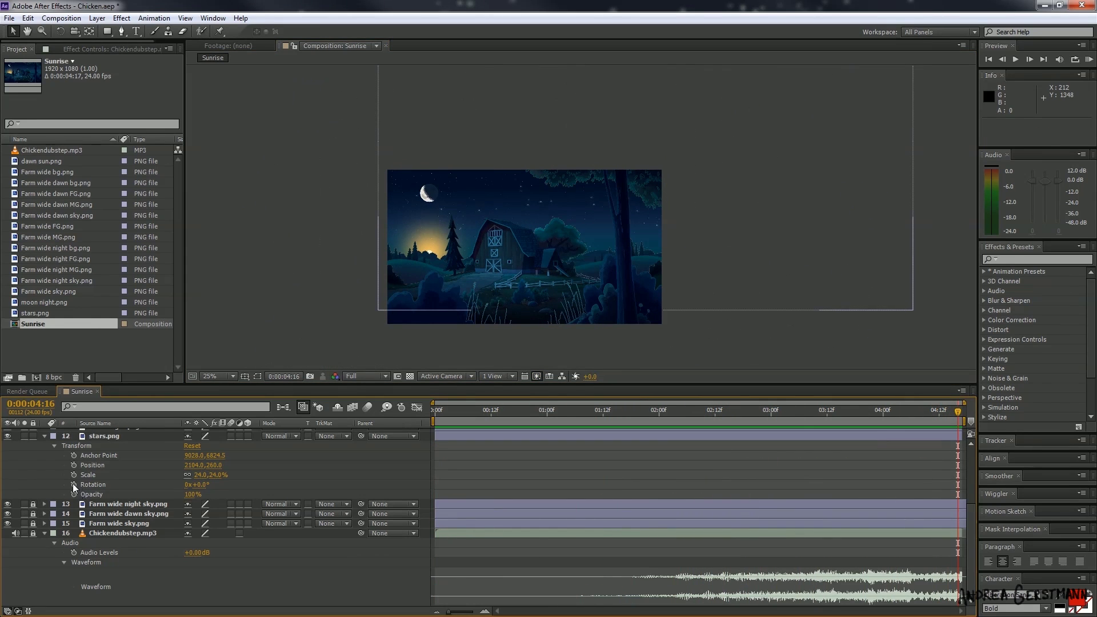
# - Keyframe the stars.png rotation at 0° on 0:00:04:16 and scrub through the whole rotation
pyautogui.click(73, 485)
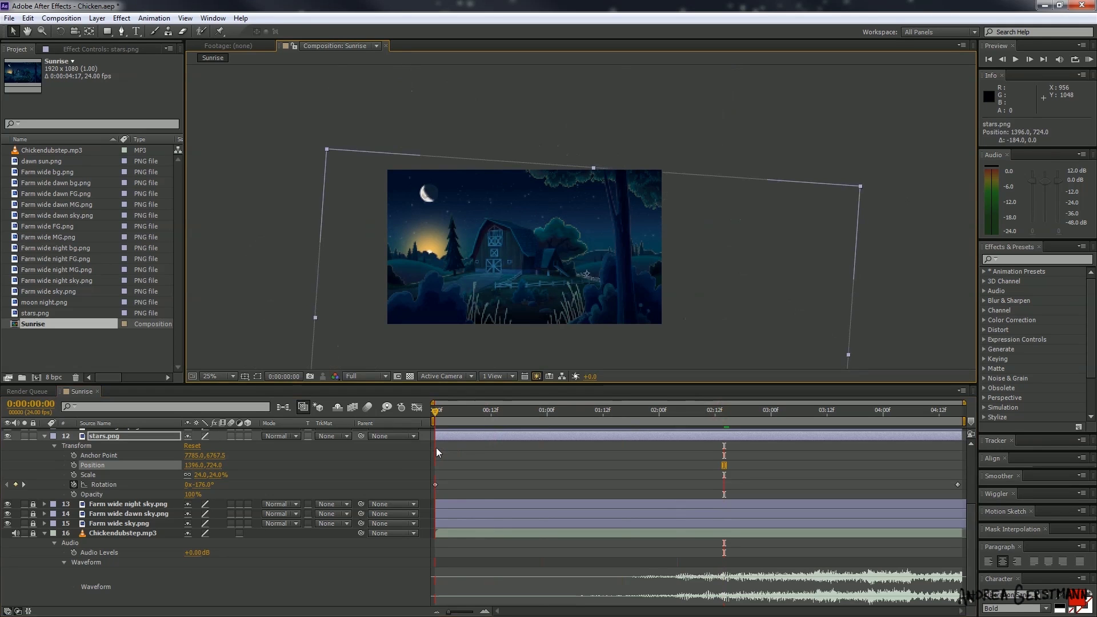
pyautogui.moveTo(437, 420); pyautogui.dragTo(966, 422)
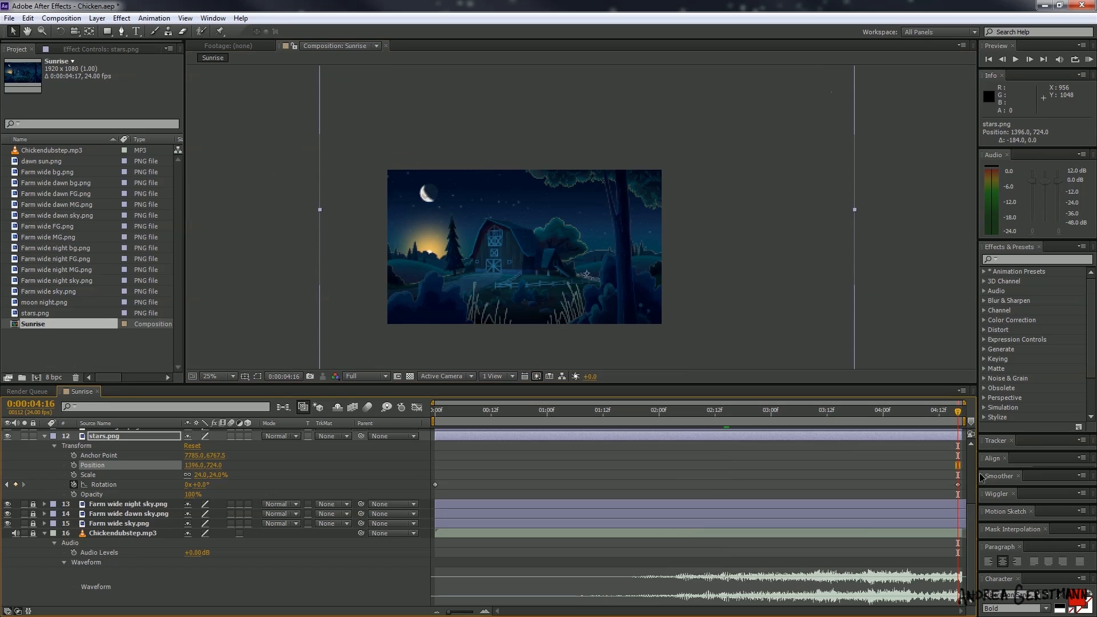
pyautogui.moveTo(543, 420); pyautogui.dragTo(982, 468)
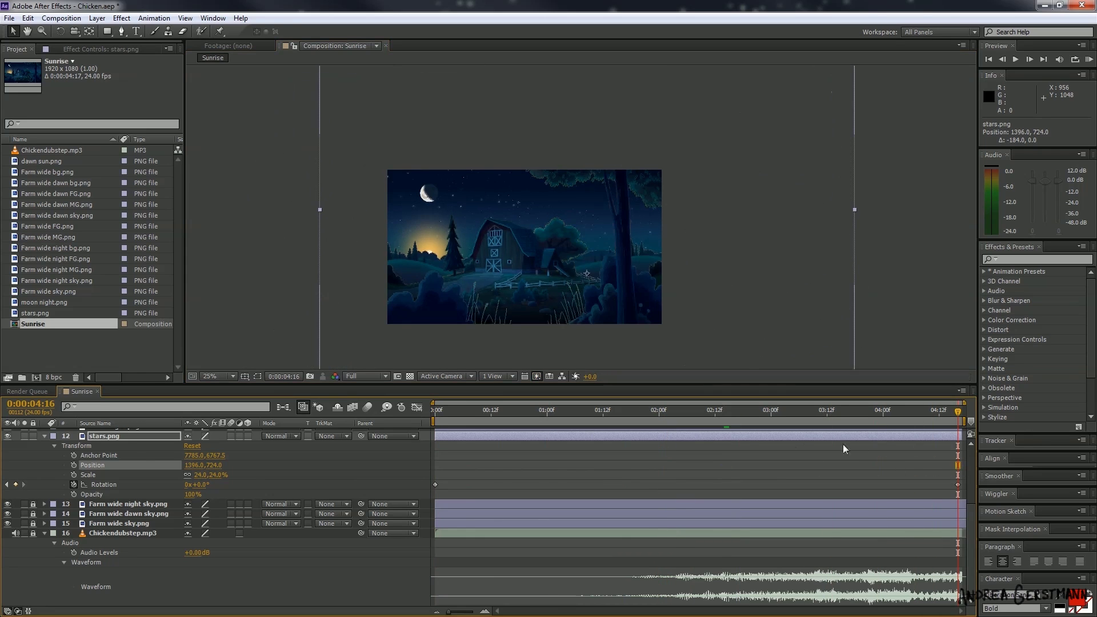
# - Collapse the stars.png properties and parent moon night.png to stars.png
pyautogui.click(45, 436)
pyautogui.moveTo(436, 411); pyautogui.dragTo(582, 413)
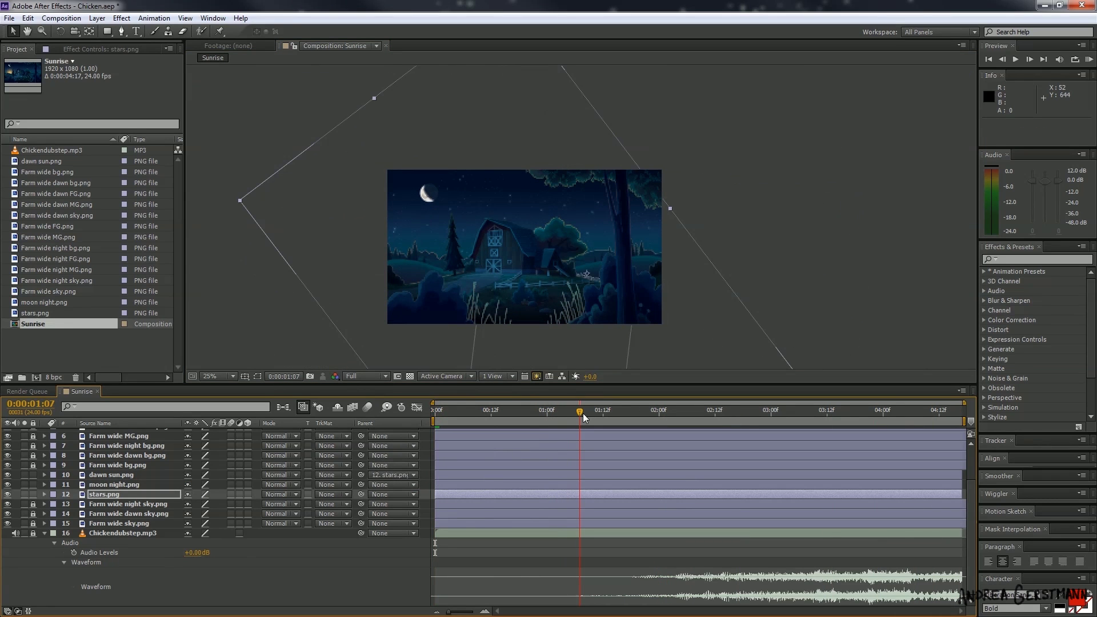
pyautogui.click(414, 485)
pyautogui.click(446, 426)
# - Parent dawn sun.png to stars.png at 0:00:03:12 and preview the rotating sky with the composition fitted to the viewer
pyautogui.moveTo(584, 425); pyautogui.dragTo(828, 465)
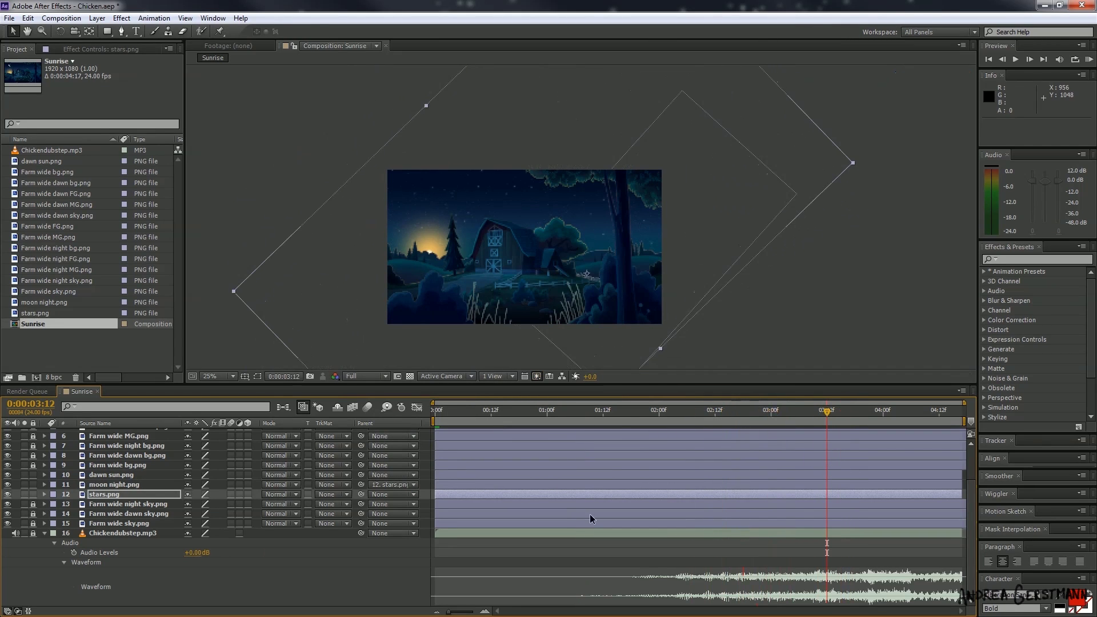
pyautogui.click(413, 475)
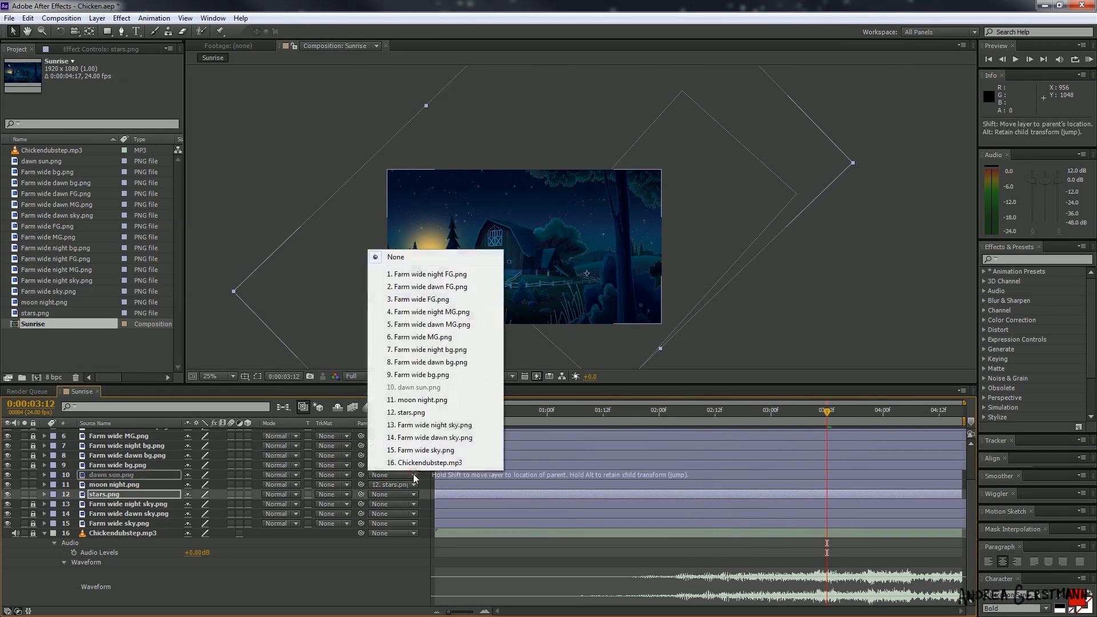
pyautogui.click(405, 413)
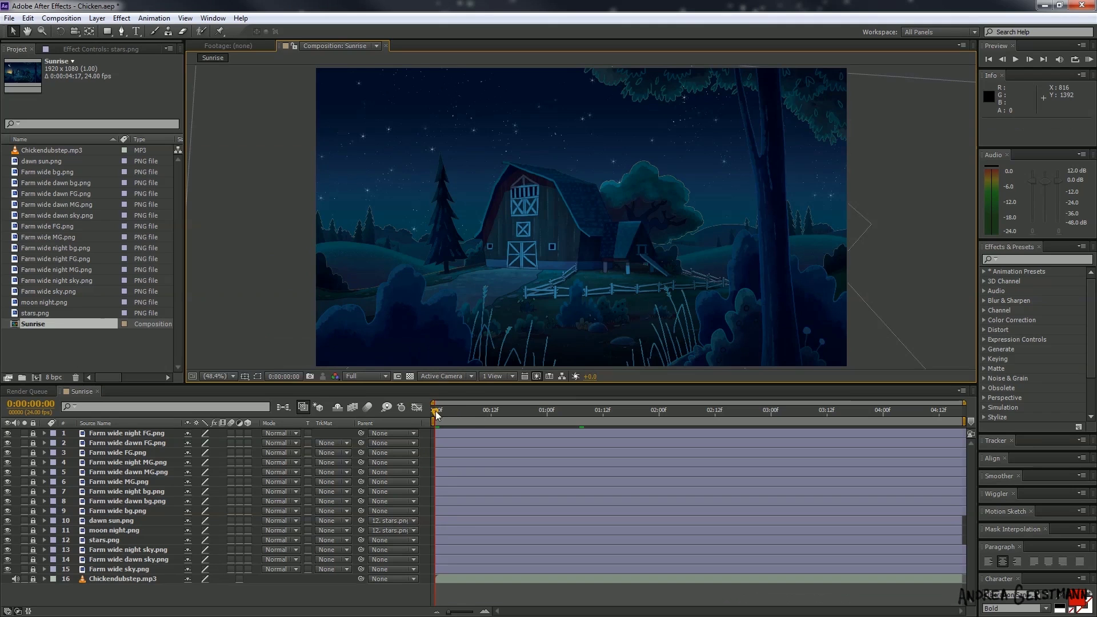
pyautogui.moveTo(436, 411); pyautogui.dragTo(834, 479)
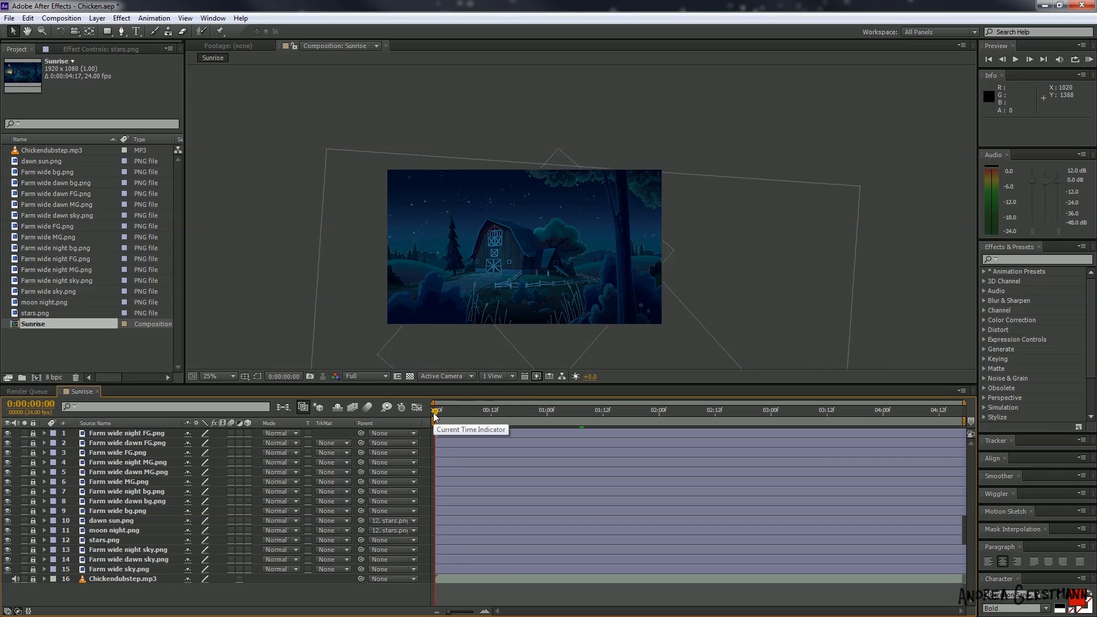
pyautogui.click(217, 376)
pyautogui.click(217, 399)
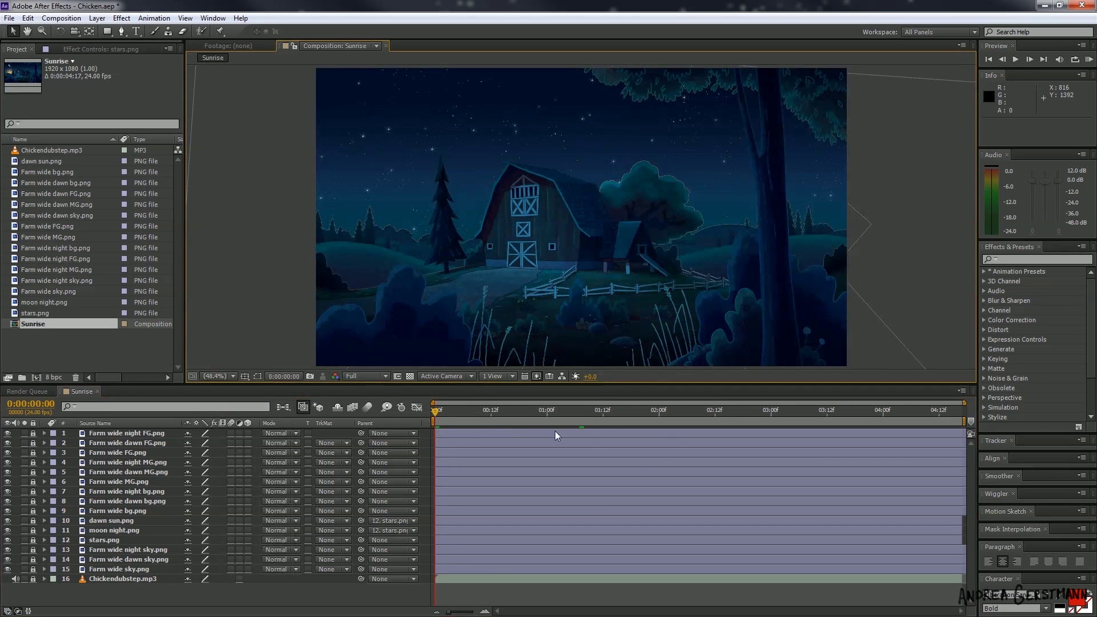
# - Keyframe Farm wide night FG.png to fade from 100% opacity at 0:00:03:04 to 0% at 0:00:03:12
pyautogui.moveTo(435, 410); pyautogui.dragTo(828, 481)
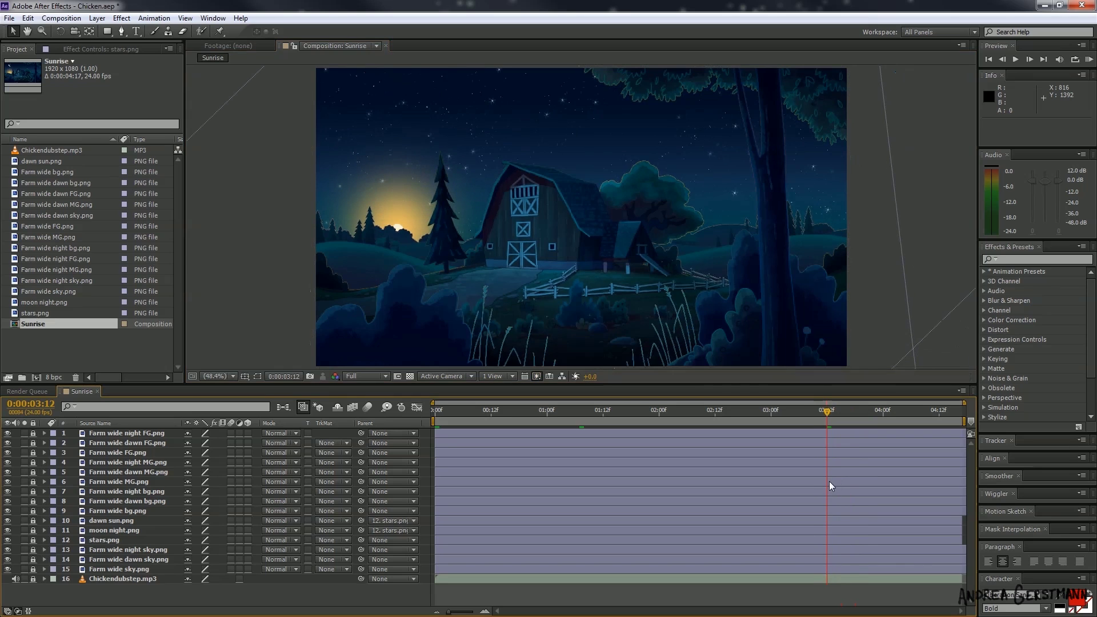
pyautogui.click(44, 433)
pyautogui.click(54, 443)
pyautogui.click(73, 491)
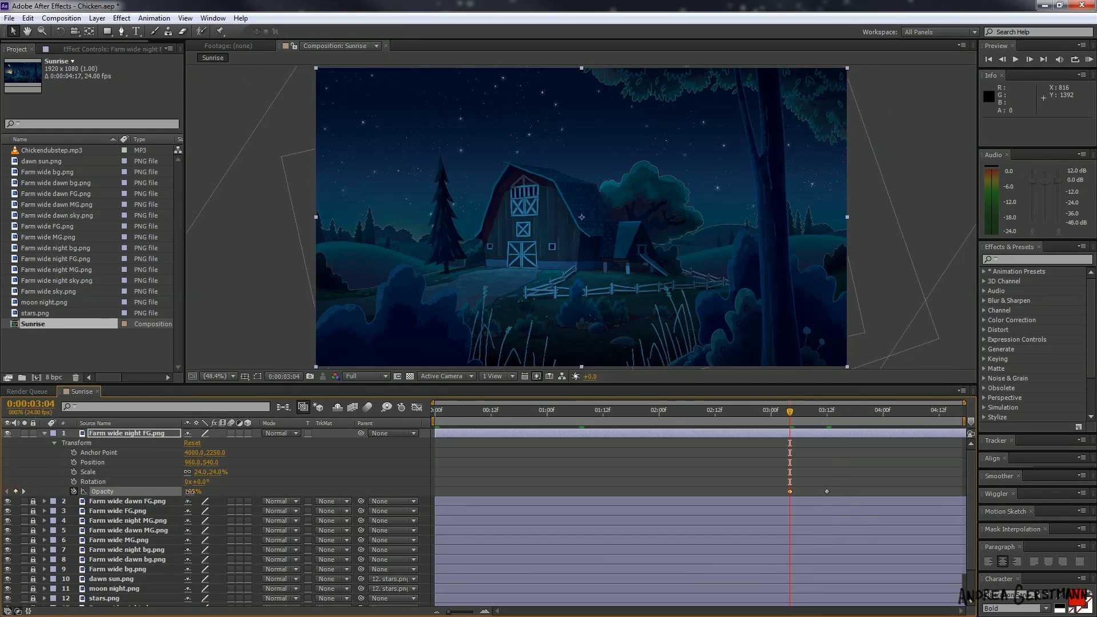
pyautogui.moveTo(190, 492); pyautogui.dragTo(206, 492)
pyautogui.click(23, 492)
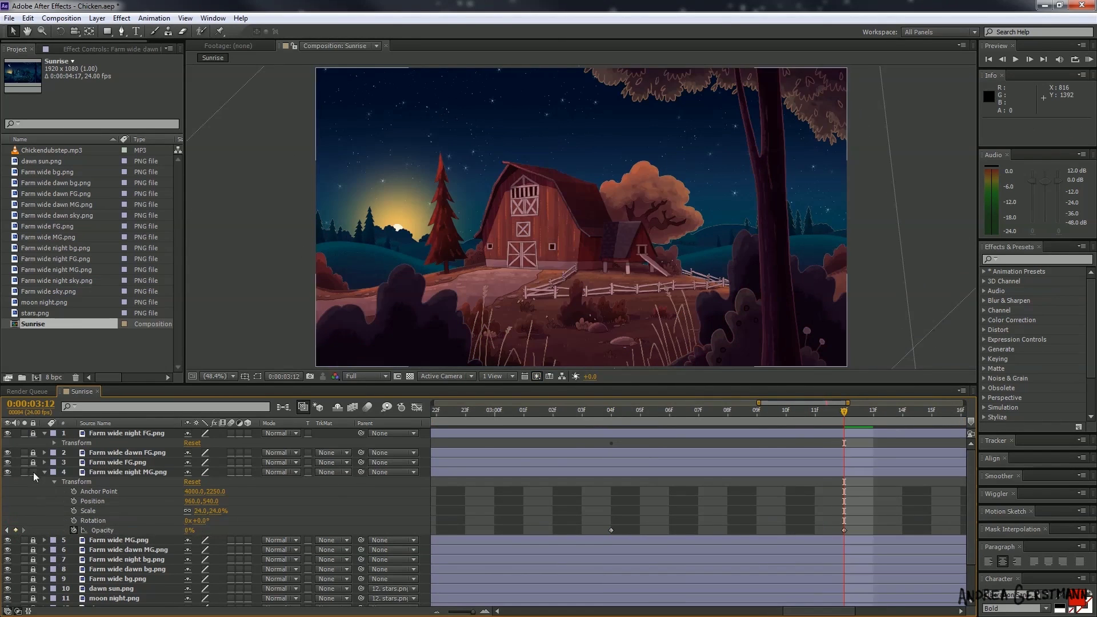
# - Lock Farm wide night MG.png and fade Farm wide night bg.png from 100% opacity at 0:00:03:04 to 0% at 0:00:03:12
pyautogui.click(33, 472)
pyautogui.click(54, 482)
pyautogui.click(44, 511)
pyautogui.click(54, 521)
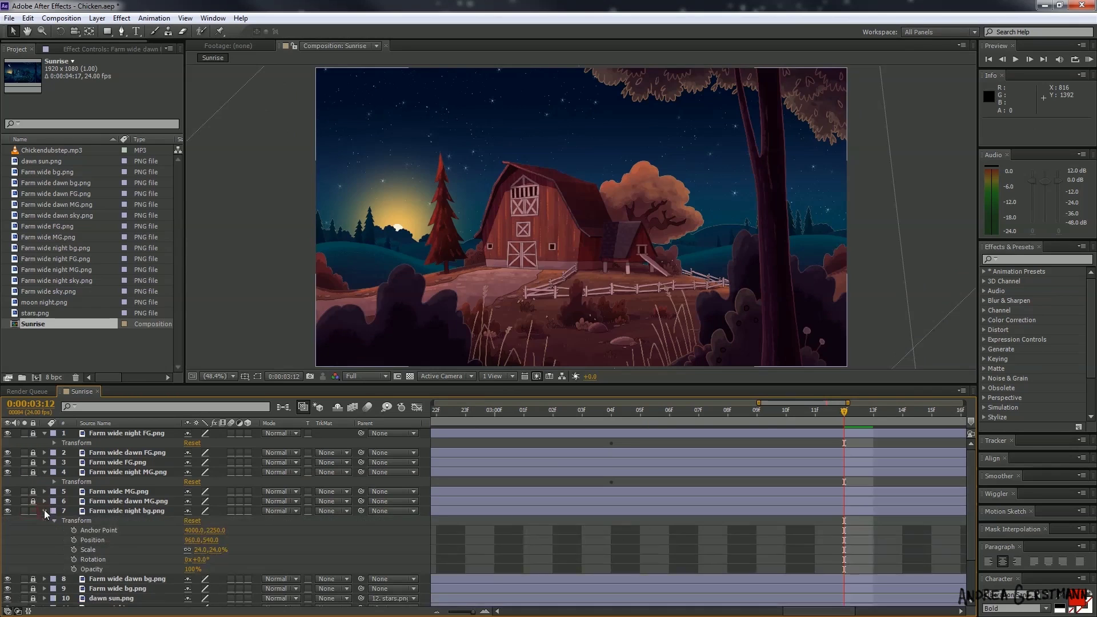
pyautogui.moveTo(844, 412); pyautogui.dragTo(611, 411)
# - Fade Farm wide night sky.png from 100% opacity at 0:00:03:04 to 0% at 0:00:03:12 and lock the layer
pyautogui.click(54, 589)
pyautogui.scroll(-2, 113, 570)
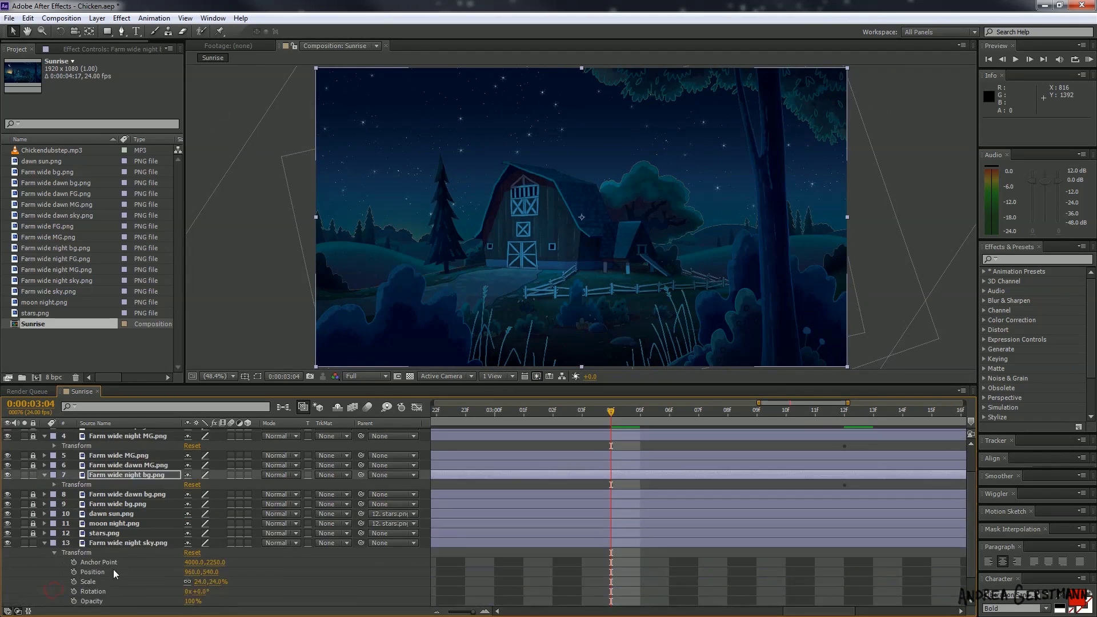
pyautogui.scroll(-1, 113, 574)
pyautogui.click(74, 571)
pyautogui.moveTo(611, 412); pyautogui.dragTo(844, 412)
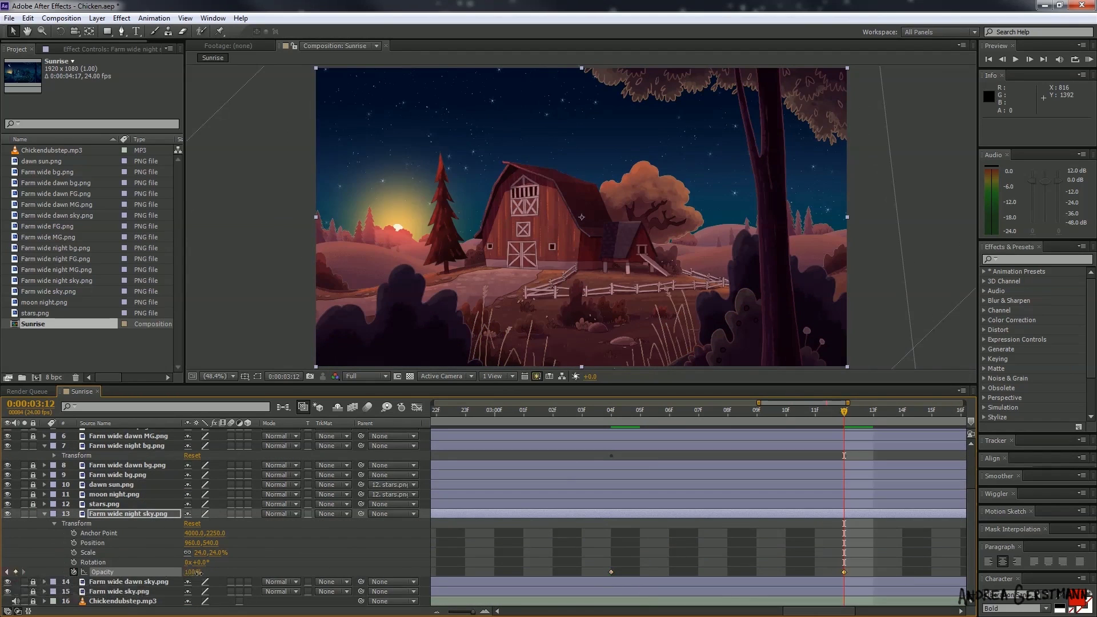
pyautogui.moveTo(191, 572); pyautogui.dragTo(132, 572)
pyautogui.click(33, 514)
pyautogui.click(44, 514)
# - Try an opacity fade on stars.png, set its blending mode to Lighten instead, and scrub through the dawn frames
pyautogui.click(44, 563)
pyautogui.click(74, 572)
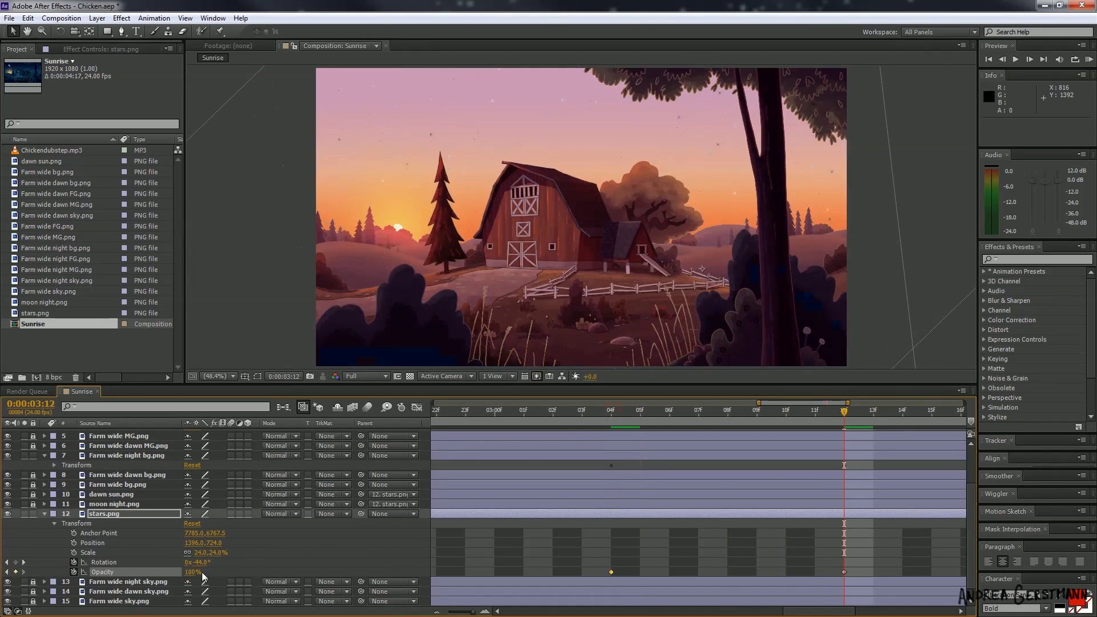
pyautogui.click(115, 514)
pyautogui.moveTo(844, 411); pyautogui.dragTo(815, 423)
pyautogui.rightClick(111, 517)
pyautogui.moveTo(172, 220)
pyautogui.click(285, 248)
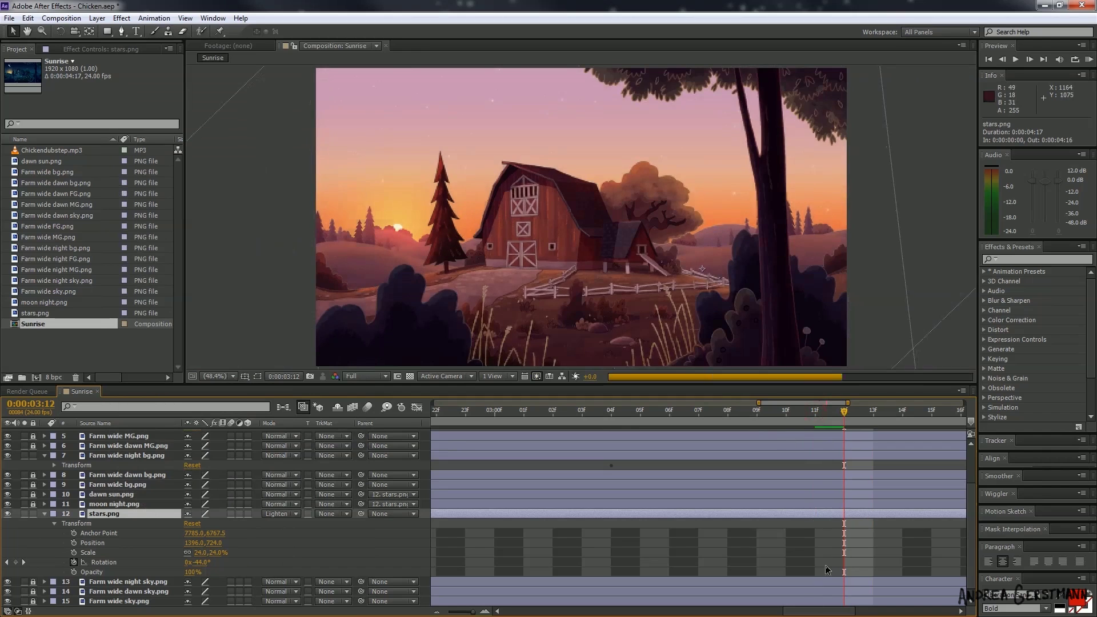
pyautogui.moveTo(616, 427); pyautogui.dragTo(965, 523)
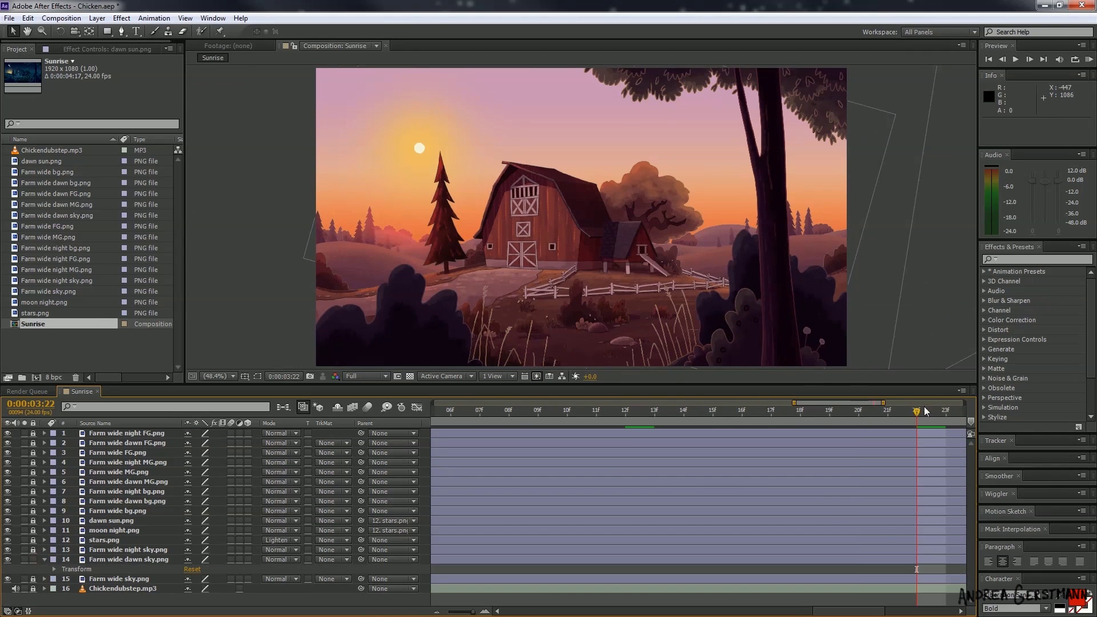
# - Fade Farm wide dawn sky.png from 100% opacity at 0:00:03:19 to 0% at 0:00:04:01
pyautogui.moveTo(924, 406); pyautogui.dragTo(832, 430)
pyautogui.moveTo(194, 601); pyautogui.dragTo(138, 602)
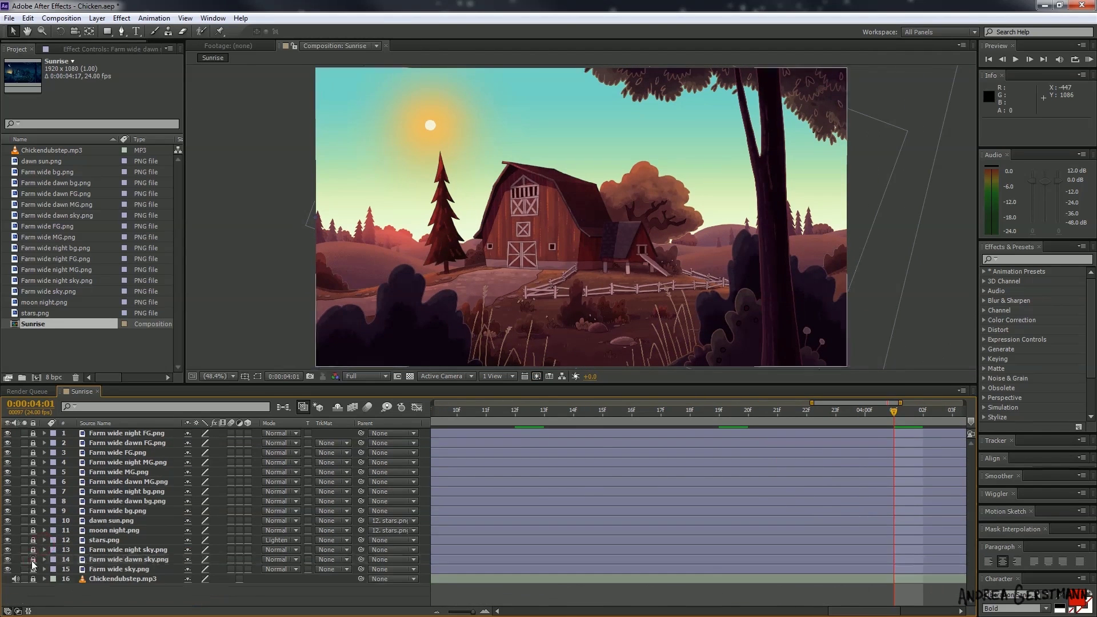
pyautogui.click(44, 560)
pyautogui.moveTo(887, 610); pyautogui.dragTo(914, 609)
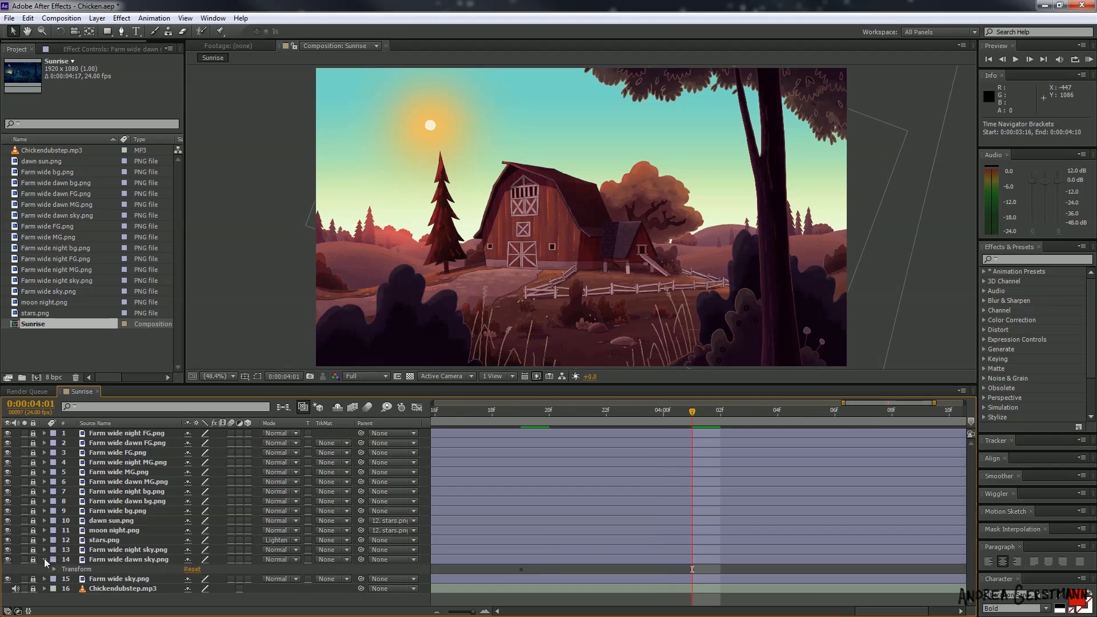
# - Unlock Farm wide dawn bg.png and fade it from 100% opacity at 0:00:03:19 to 0% at 0:00:04:01
pyautogui.click(34, 502)
pyautogui.click(45, 501)
pyautogui.click(54, 511)
pyautogui.scroll(-2, 57, 512)
pyautogui.click(74, 514)
pyautogui.click(16, 513)
pyautogui.moveTo(692, 411); pyautogui.dragTo(692, 434)
pyautogui.moveTo(193, 514); pyautogui.dragTo(137, 514)
# - Keyframe the opacity of Farm wide MG.png to fade out between 0:00:03:19 and 0:00:04:01
pyautogui.click(44, 455)
pyautogui.click(45, 472)
pyautogui.click(54, 482)
pyautogui.click(74, 530)
pyautogui.moveTo(521, 412); pyautogui.dragTo(702, 453)
# - Fade Farm wide dawn FG.png from 100% opacity at 0:00:03:19 to 0% at 0:00:04:01
pyautogui.click(45, 443)
pyautogui.click(54, 453)
pyautogui.click(74, 502)
pyautogui.moveTo(692, 411); pyautogui.dragTo(551, 451)
pyautogui.click(16, 455)
pyautogui.moveTo(521, 412); pyautogui.dragTo(692, 414)
pyautogui.moveTo(193, 455); pyautogui.dragTo(137, 456)
pyautogui.moveTo(692, 411); pyautogui.dragTo(972, 474)
pyautogui.press('-')
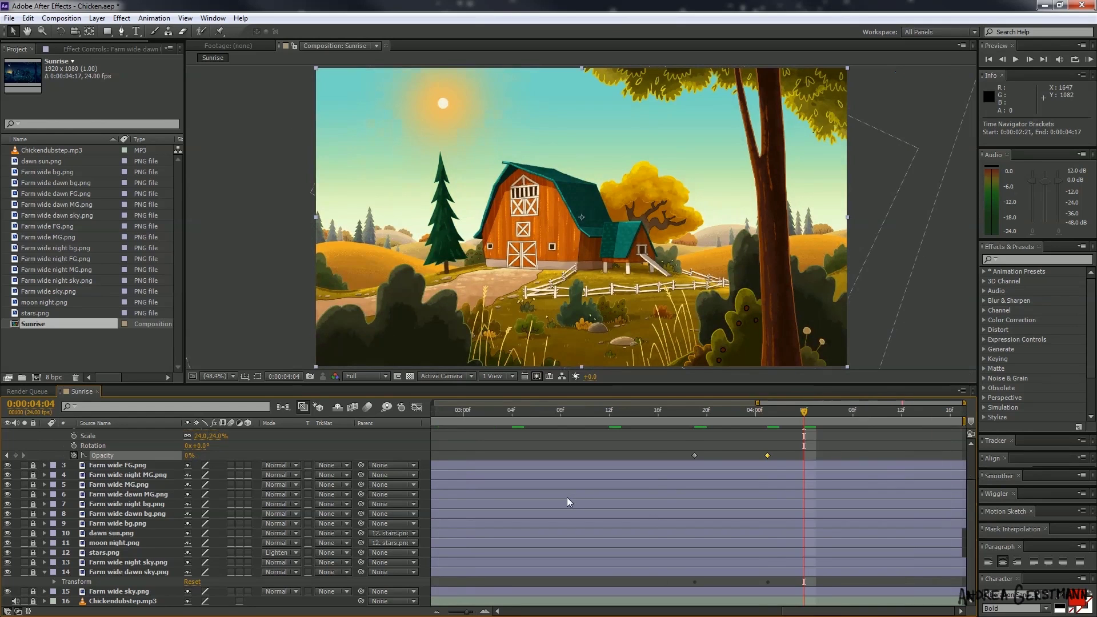
# - Collapse Farm wide dawn FG.png, unlock Farm wide FG.png and add a 100% opacity keyframe to it at 0:00:03:19
pyautogui.moveTo(804, 411); pyautogui.dragTo(693, 420)
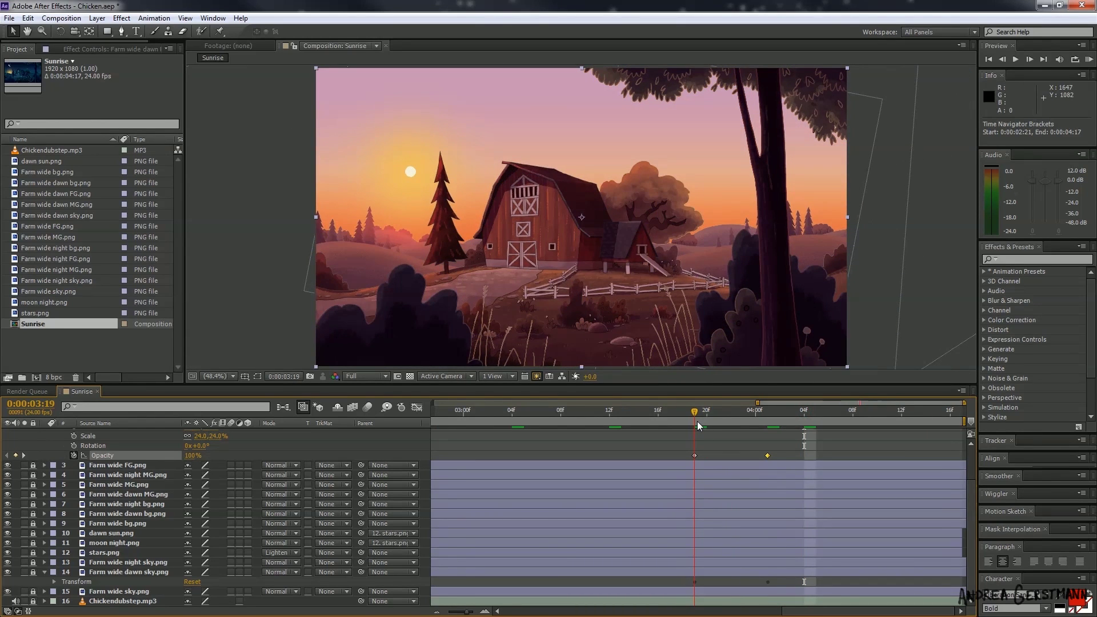
pyautogui.scroll(2, 122, 502)
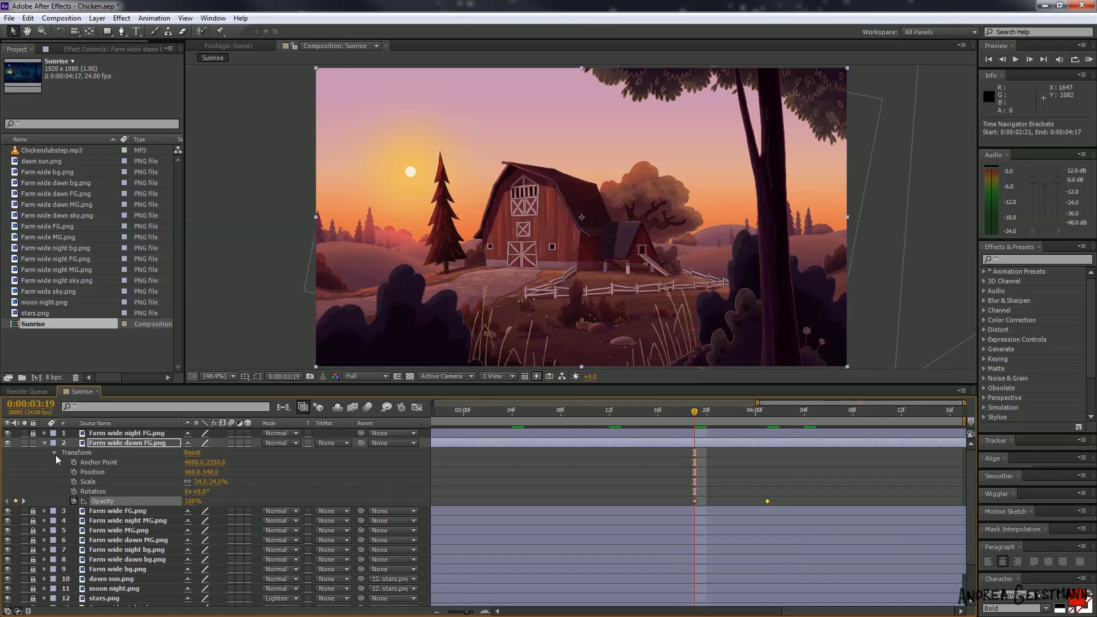
pyautogui.click(54, 453)
pyautogui.click(45, 443)
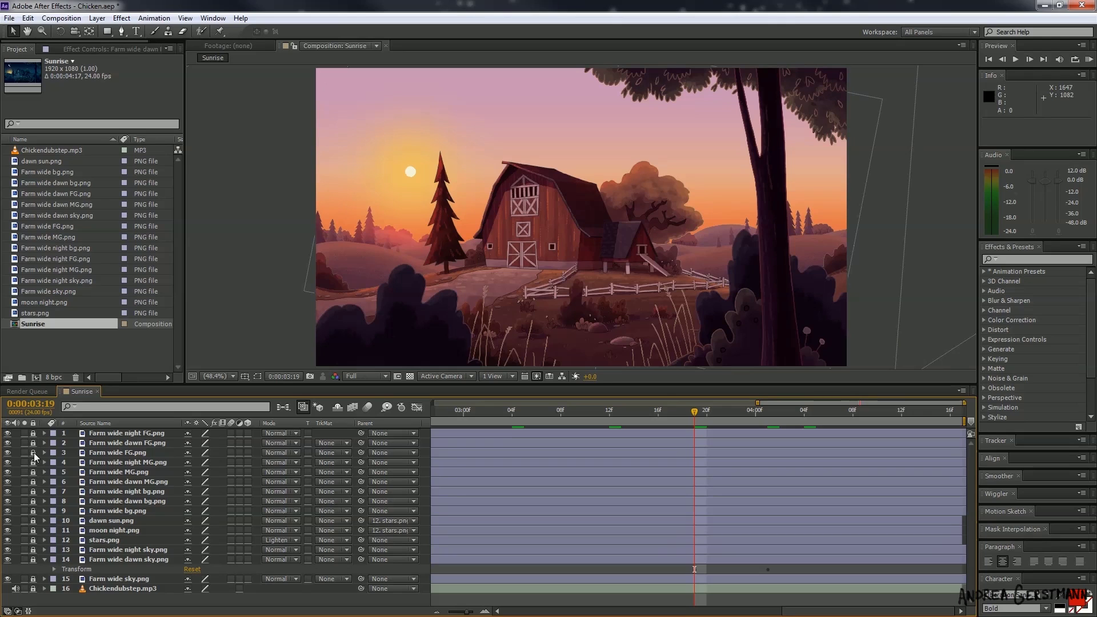
pyautogui.click(33, 453)
pyautogui.click(44, 452)
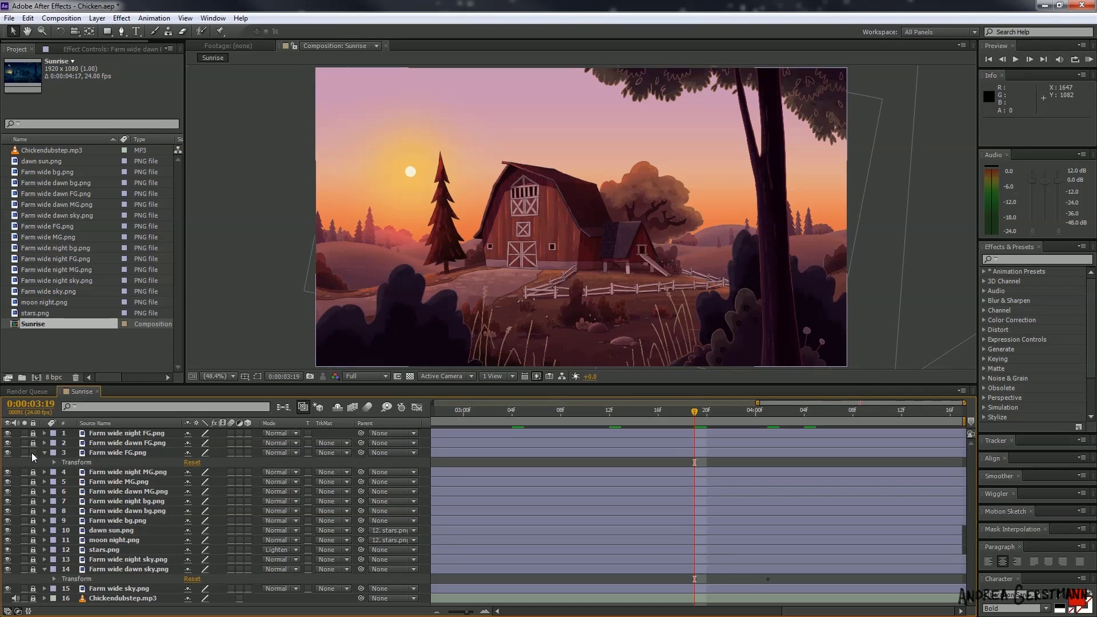
pyautogui.click(55, 463)
pyautogui.click(73, 510)
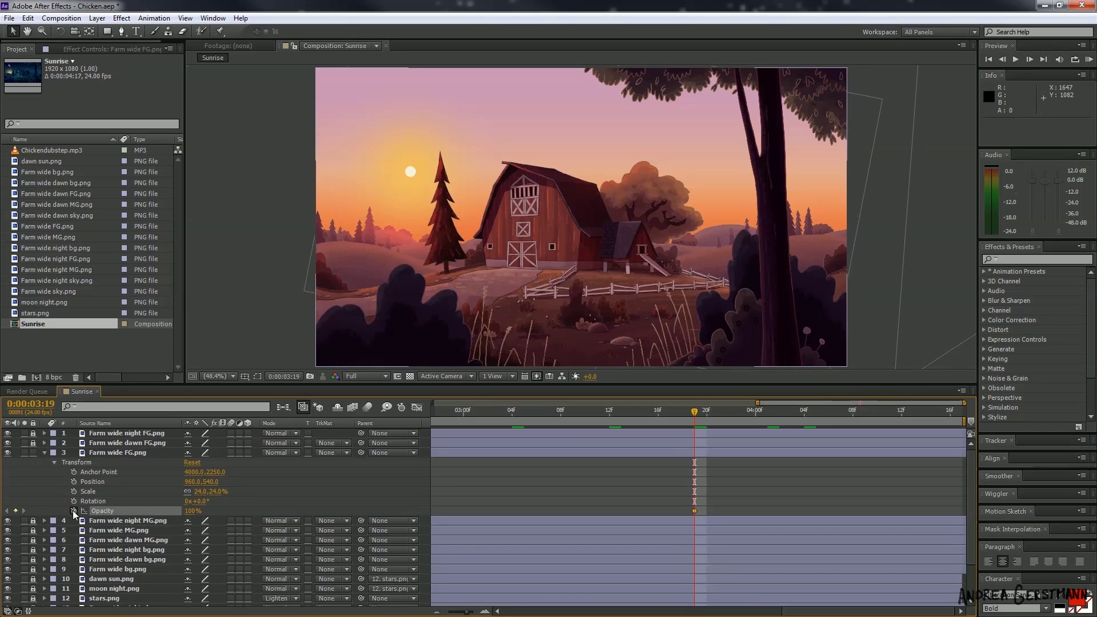
# - Set Farm wide FG.png to 0% opacity at 0:00:03:18, move its 100% keyframe to 0:00:03:21 and lock the layer
pyautogui.moveTo(695, 413); pyautogui.dragTo(682, 413)
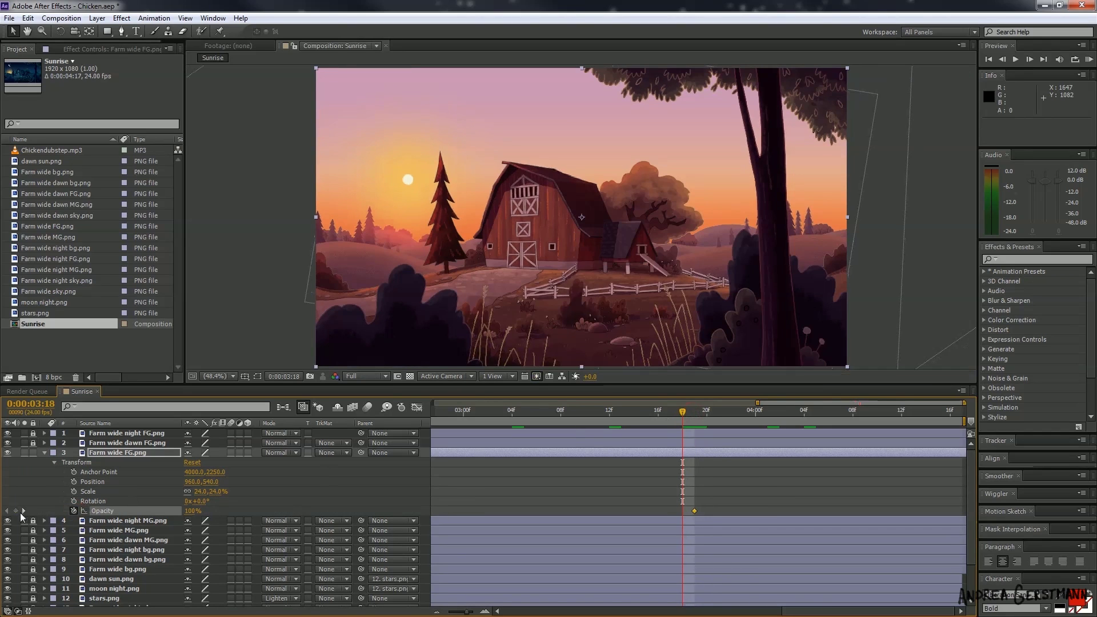
pyautogui.moveTo(192, 511); pyautogui.dragTo(135, 511)
pyautogui.moveTo(684, 414); pyautogui.dragTo(690, 438)
pyautogui.moveTo(694, 511); pyautogui.dragTo(718, 512)
pyautogui.moveTo(694, 414)
pyautogui.mouseDown()
pyautogui.moveTo(670, 417)
pyautogui.moveTo(719, 434)
pyautogui.moveTo(683, 411)
pyautogui.mouseUp()
pyautogui.scroll(-2, 69, 439)
pyautogui.scroll(2, 69, 439)
pyautogui.click(55, 462)
pyautogui.click(33, 453)
# - Fade in Farm wide dawn MG.png and Farm wide bg.png from 0:00:03:18 to 0:00:03:21, and lock and collapse both layers
pyautogui.click(44, 491)
pyautogui.click(33, 492)
pyautogui.click(34, 492)
pyautogui.click(45, 492)
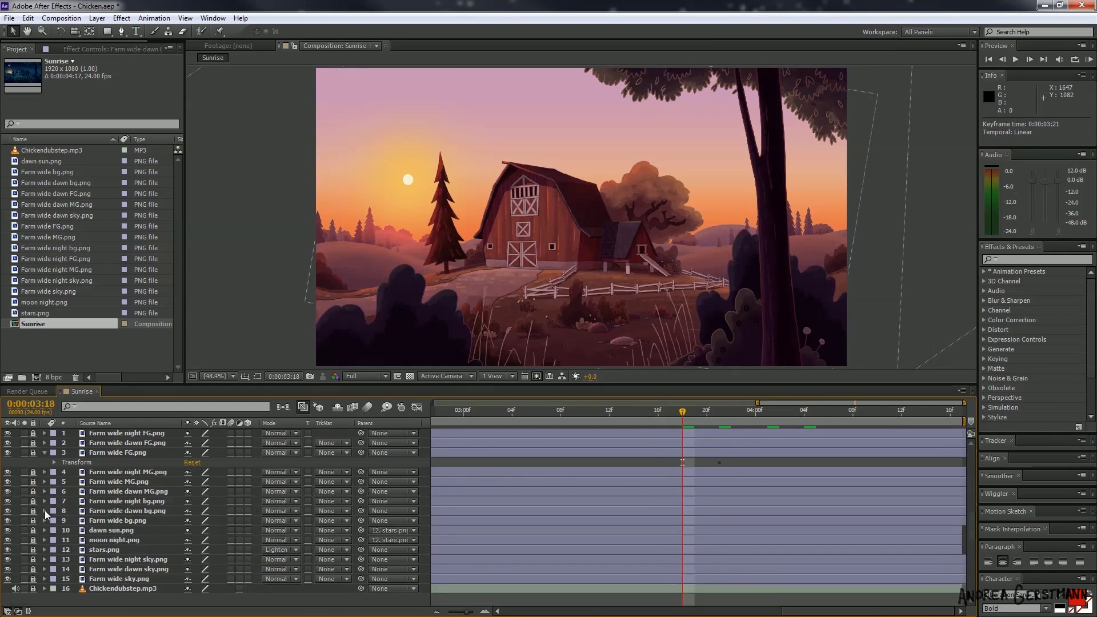
pyautogui.click(44, 521)
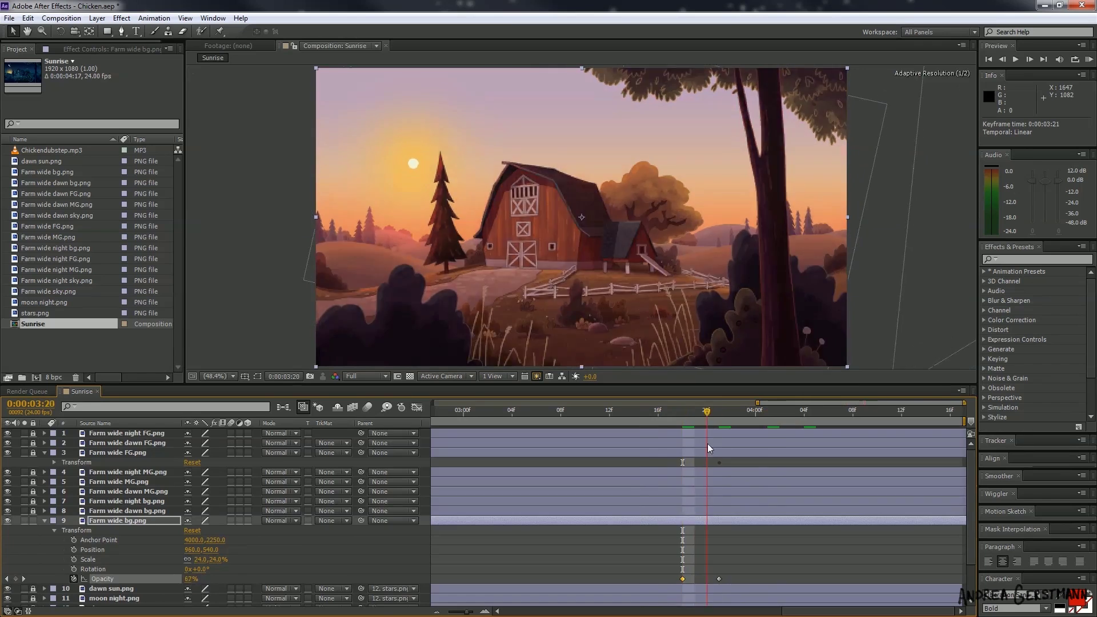
pyautogui.scroll(-2, 626, 480)
pyautogui.click(33, 521)
pyautogui.click(45, 520)
pyautogui.click(45, 521)
pyautogui.click(32, 520)
pyautogui.click(45, 453)
# - Unlock the night and dawn FG layers and add opacity keyframes to Farm wide dawn FG.png at 0:00:03:04 and 0:00:03:06
pyautogui.click(33, 434)
pyautogui.click(33, 442)
pyautogui.click(44, 434)
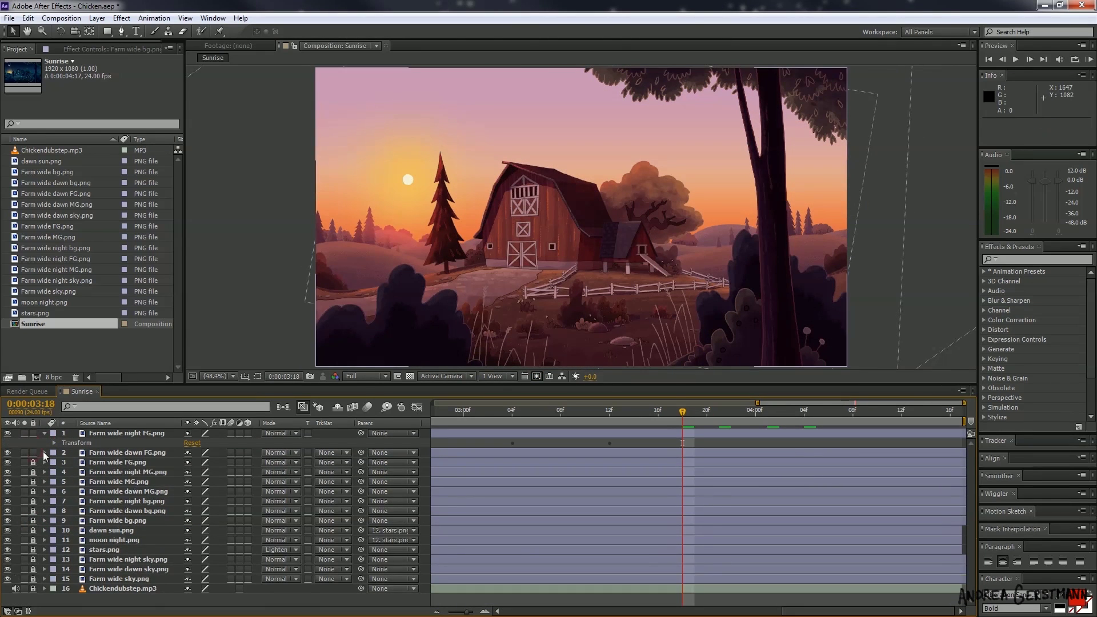
pyautogui.click(44, 453)
pyautogui.click(537, 414)
pyautogui.click(54, 462)
pyautogui.click(15, 511)
pyautogui.click(512, 413)
pyautogui.click(15, 511)
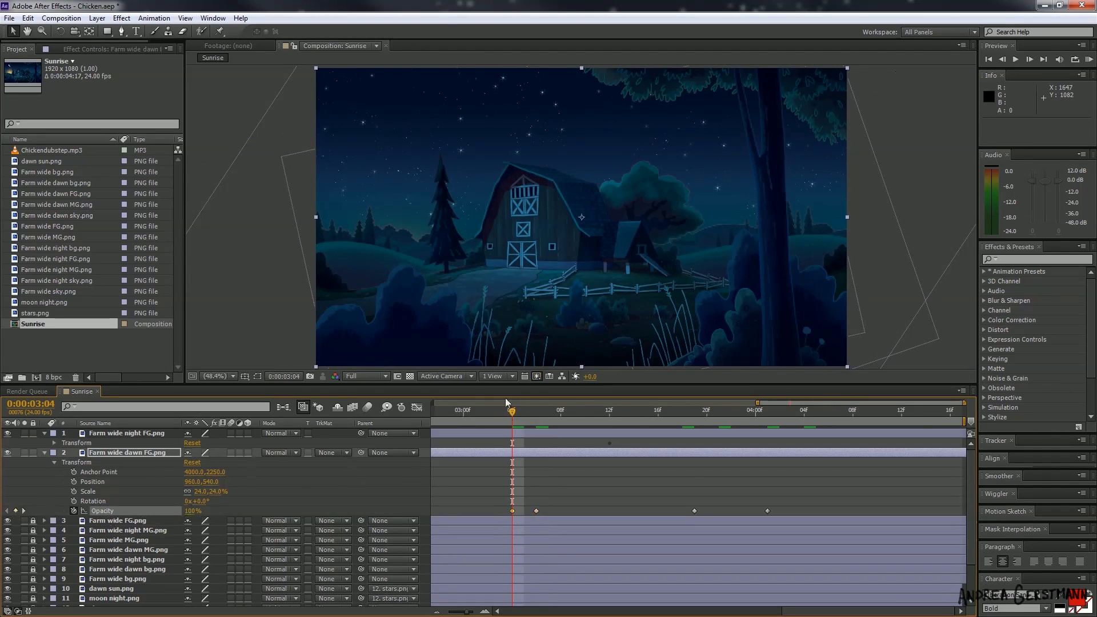
# - Place the first opacity keyframe of Farm wide dawn FG.png at 0:00:03:03, check frame 0:00:03:06 and collapse the FG layers
pyautogui.press('Delete')
pyautogui.click(536, 413)
pyautogui.click(45, 433)
pyautogui.click(54, 452)
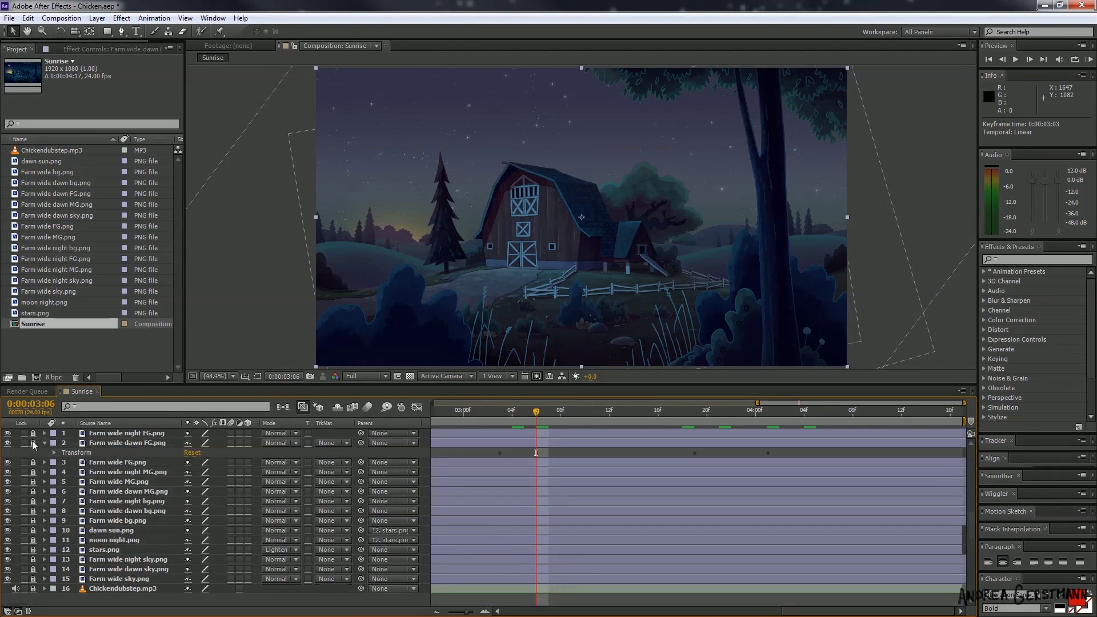
# - Lock the night and dawn FG layers, check Farm wide MG.png and return to the keyframe at 0:00:03:03
pyautogui.click(33, 433)
pyautogui.click(33, 443)
pyautogui.click(32, 482)
pyautogui.click(45, 482)
pyautogui.click(32, 482)
pyautogui.press('j')
pyautogui.click(44, 481)
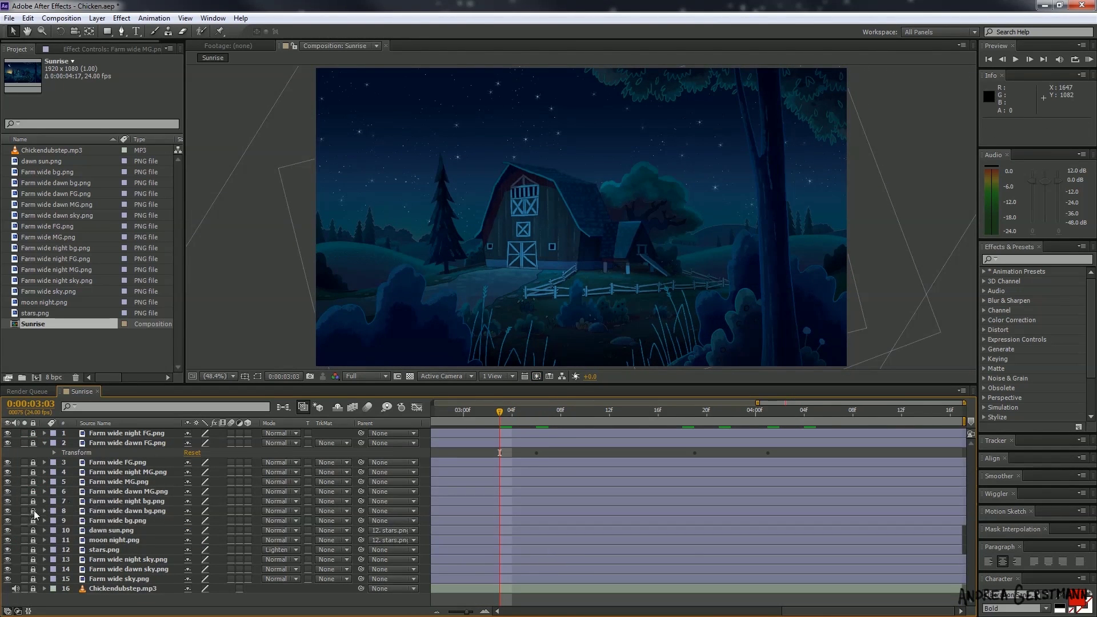
# - Unlock Farm wide dawn bg.png and add opacity keyframes at 0:00:03:03 and 0:00:03:06, lowering the opacity of the first
pyautogui.click(32, 511)
pyautogui.click(44, 511)
pyautogui.click(15, 569)
pyautogui.click(536, 413)
pyautogui.click(15, 570)
pyautogui.click(6, 569)
pyautogui.moveTo(191, 570); pyautogui.dragTo(134, 570)
# - Undo the last two edits on Farm wide dawn bg.png and scrub onward from 0:00:03:03 to check the crossfades
pyautogui.moveTo(573, 412); pyautogui.dragTo(695, 446)
pyautogui.click(44, 444)
pyautogui.click(45, 502)
pyautogui.hotkey('ctrl', 'z')
pyautogui.hotkey('ctrl', 'z')
pyautogui.click(501, 420)
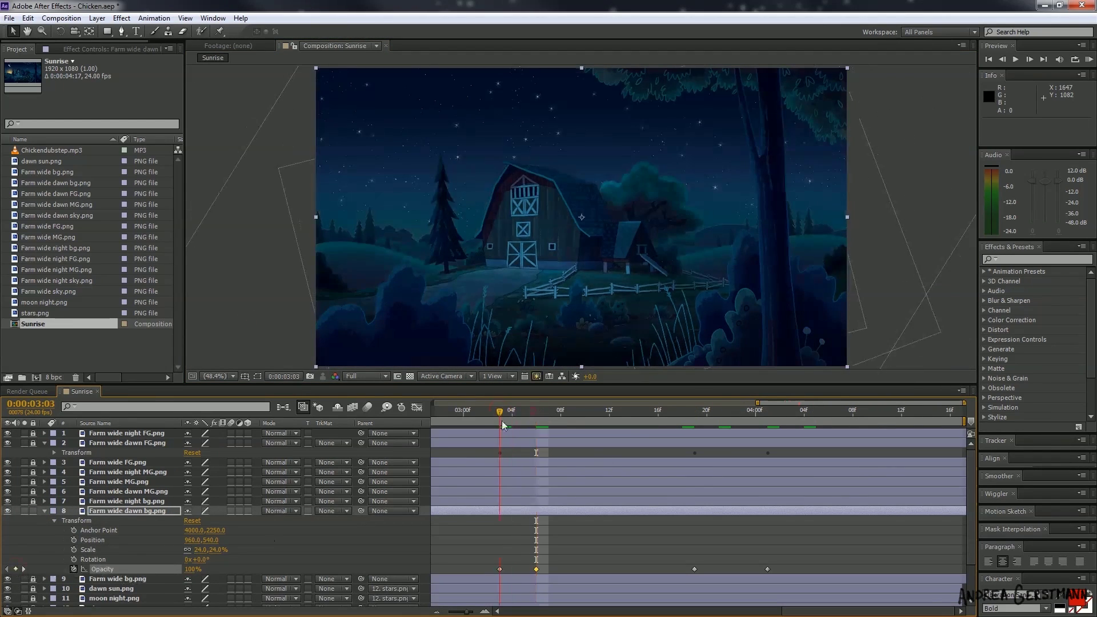
pyautogui.click(255, 312)
pyautogui.moveTo(500, 411); pyautogui.dragTo(791, 453)
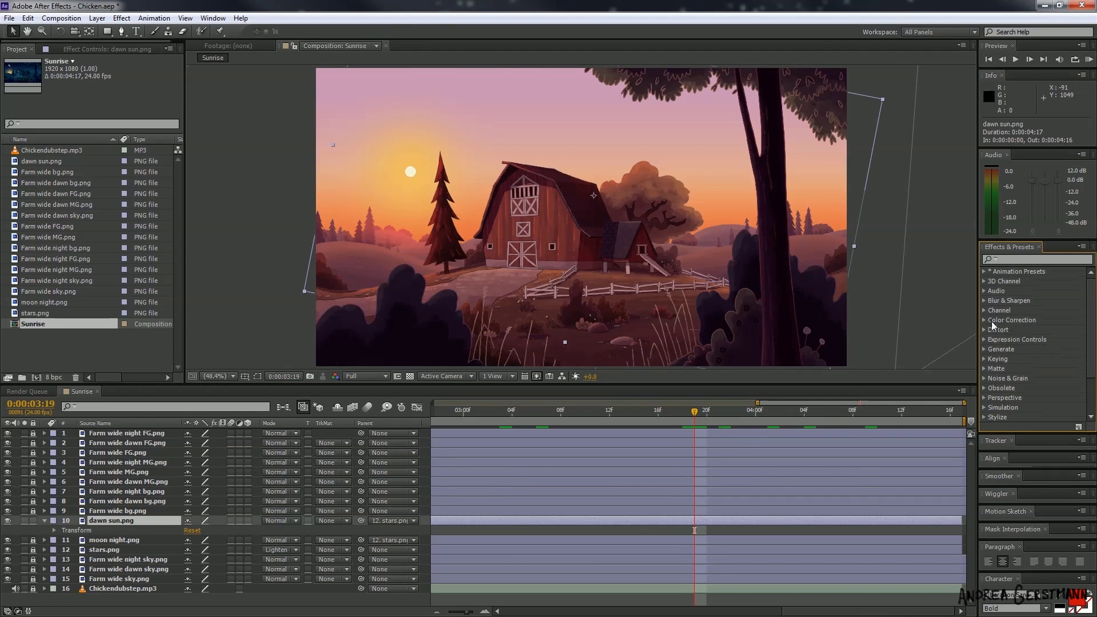
# - Apply the Exposure effect to dawn sun.png and set its first Exposure keyframe at 0:00:03:19
pyautogui.click(984, 322)
pyautogui.scroll(-3, 1018, 357)
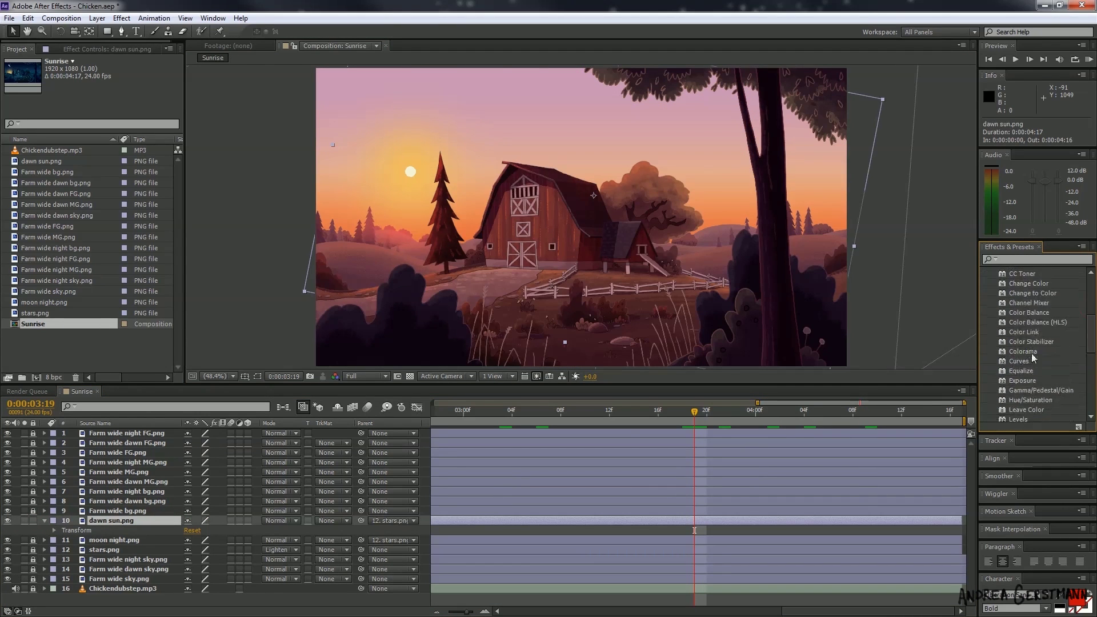
pyautogui.moveTo(815, 405); pyautogui.dragTo(56, 523)
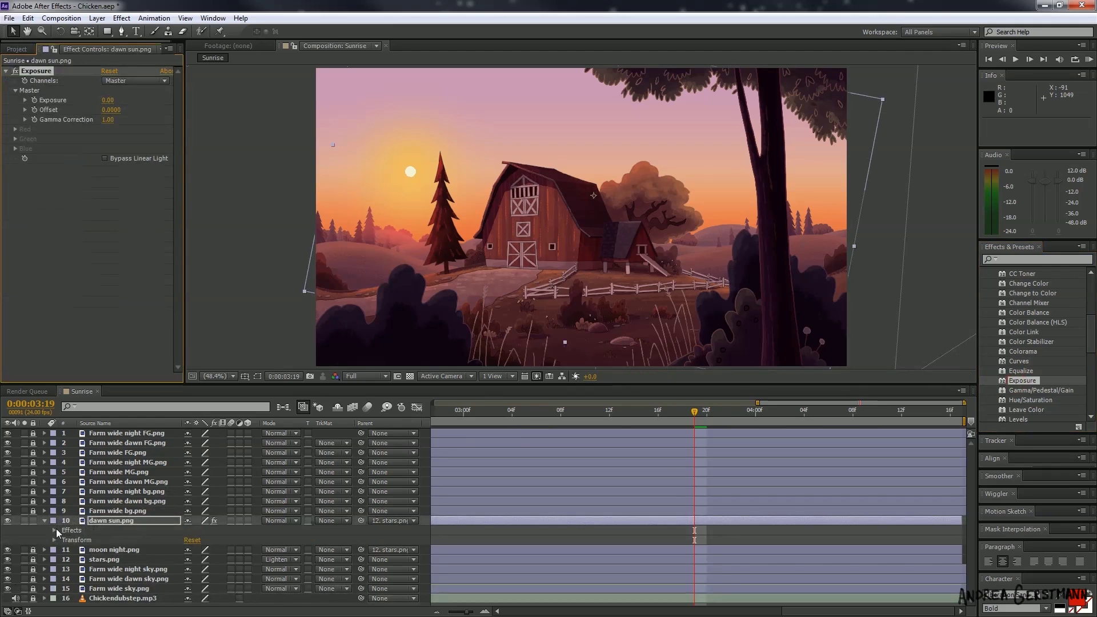
pyautogui.click(54, 530)
pyautogui.click(64, 540)
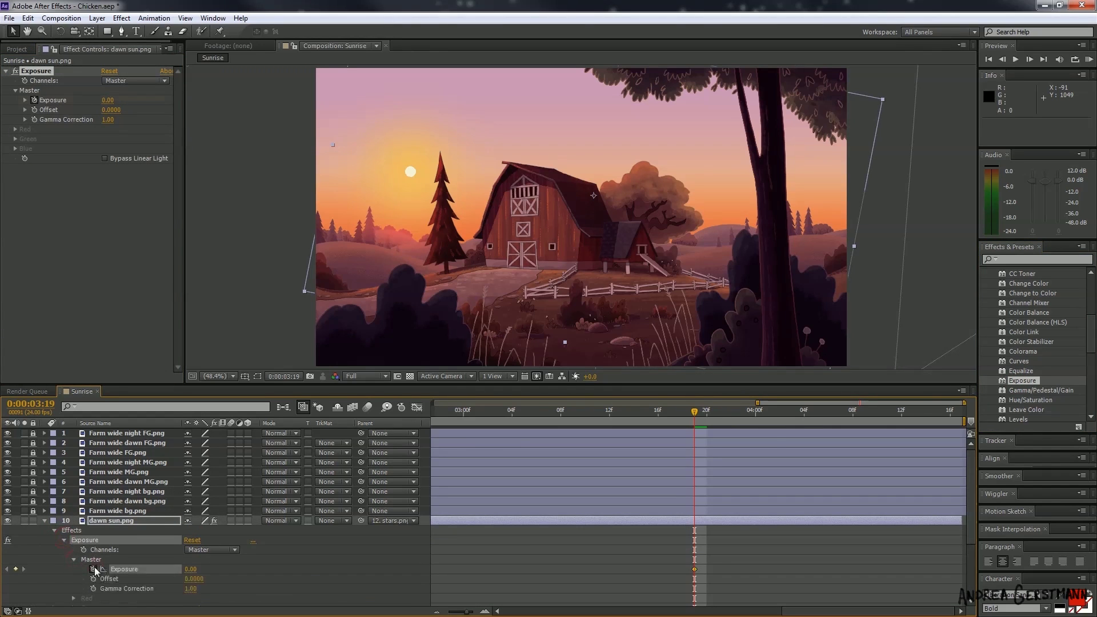
# - Raise the Exposure of dawn sun.png to about 1.2 at 0:00:04:01
pyautogui.moveTo(690, 421); pyautogui.dragTo(774, 420)
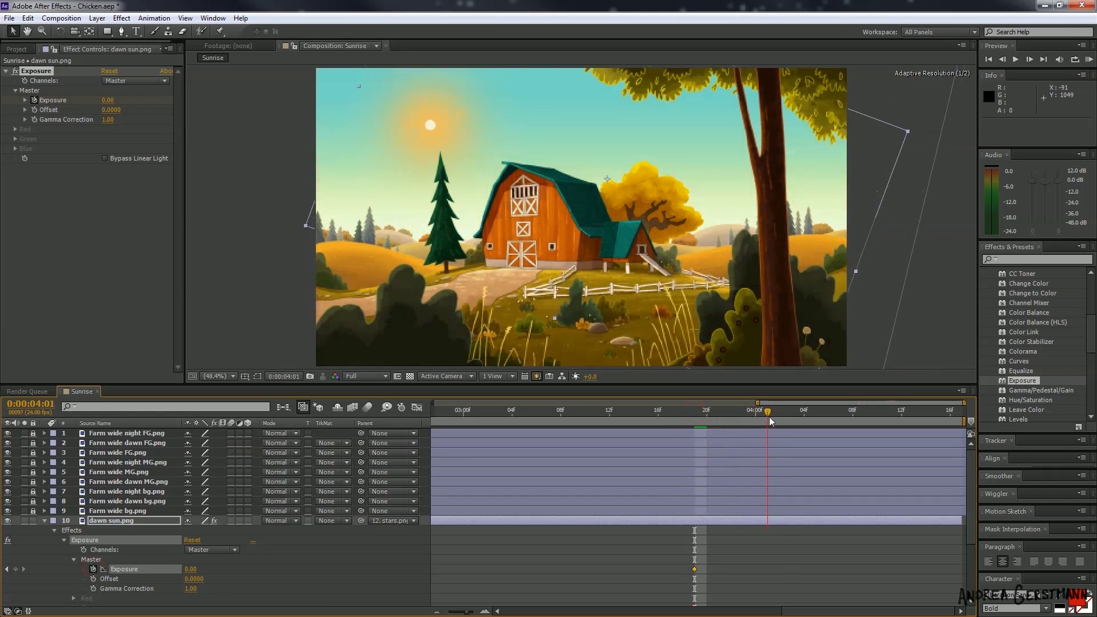
pyautogui.moveTo(190, 569); pyautogui.dragTo(267, 566)
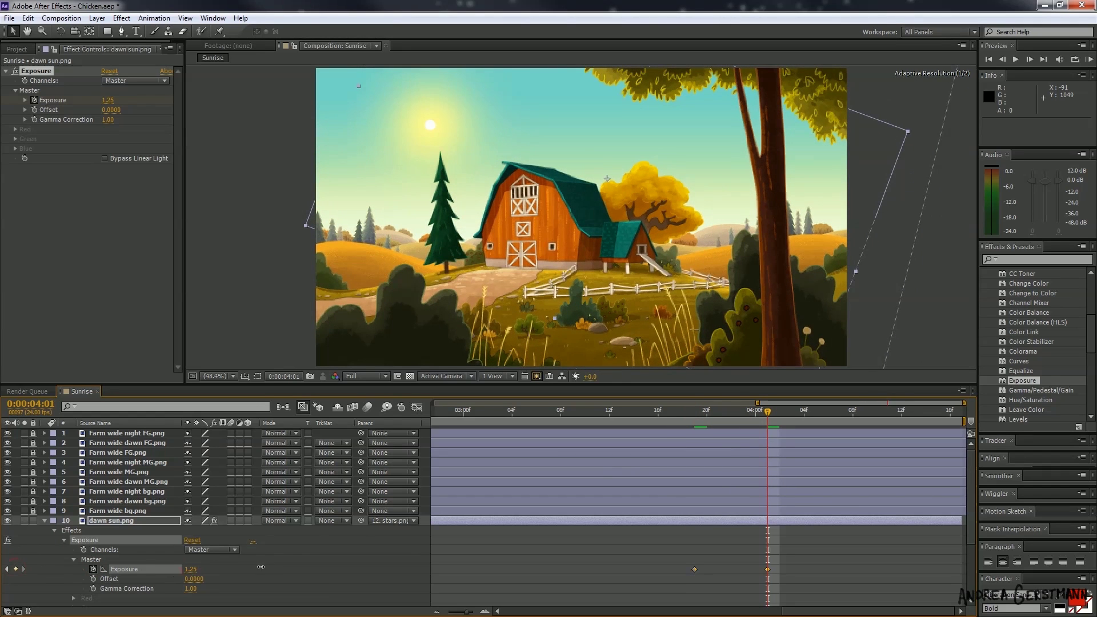
pyautogui.moveTo(768, 421)
pyautogui.mouseDown()
pyautogui.moveTo(681, 422)
pyautogui.moveTo(765, 421)
pyautogui.mouseUp()
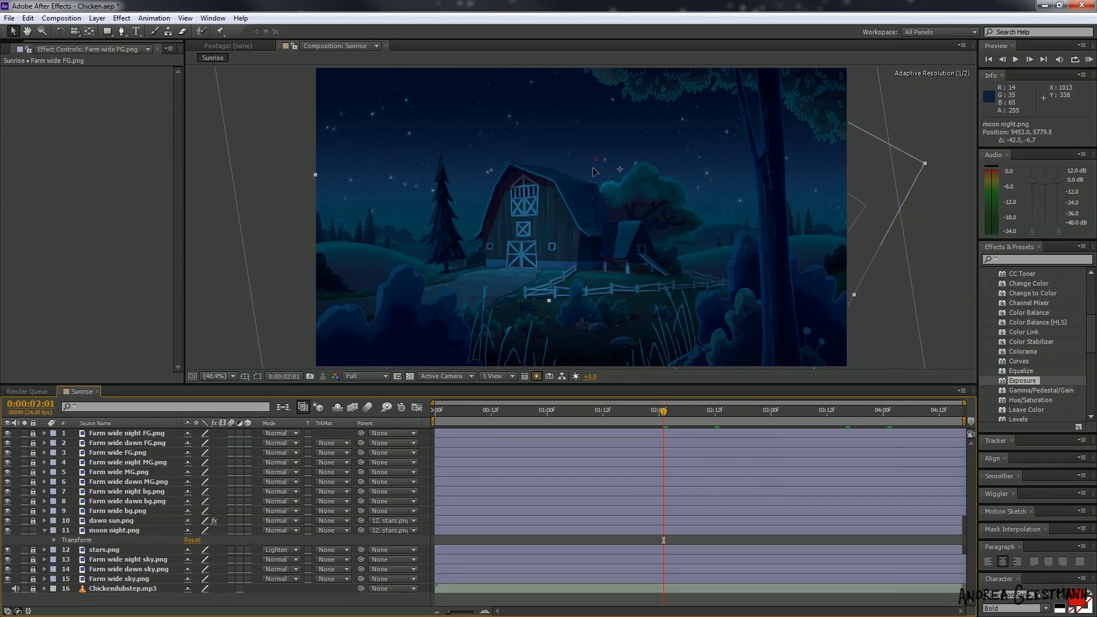
# - Reposition the moon in moon night.png, with Position keyframes at 0:00:02:16 and 0:00:00:22, and scrub through its path
pyautogui.moveTo(593, 168); pyautogui.dragTo(559, 274)
pyautogui.moveTo(663, 412)
pyautogui.mouseDown()
pyautogui.moveTo(575, 424)
pyautogui.moveTo(659, 417)
pyautogui.mouseUp()
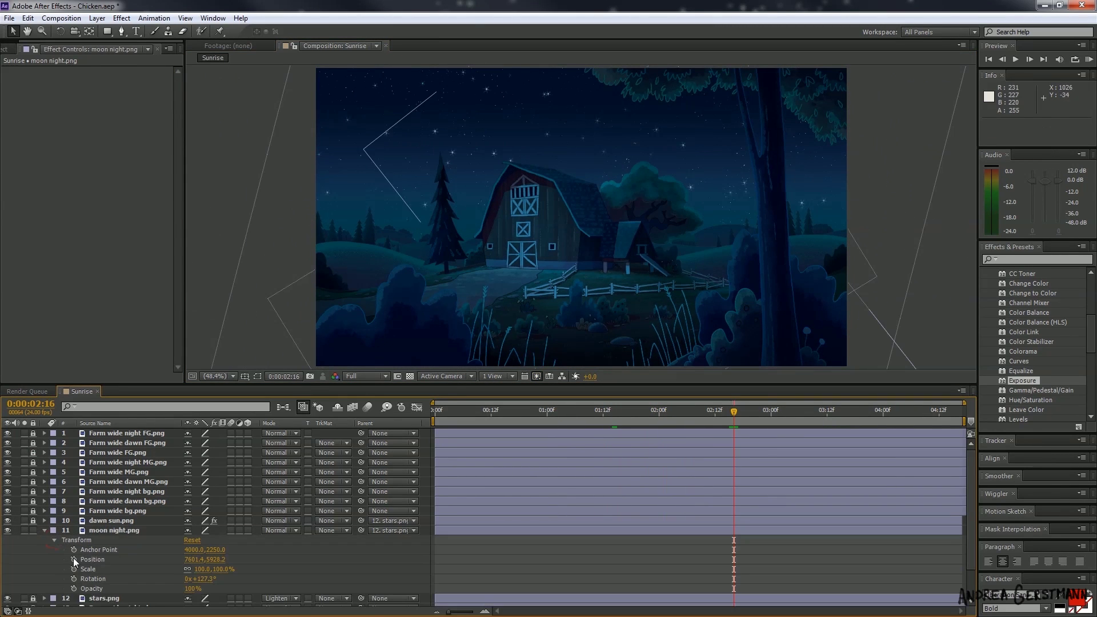
pyautogui.moveTo(733, 420); pyautogui.dragTo(537, 432)
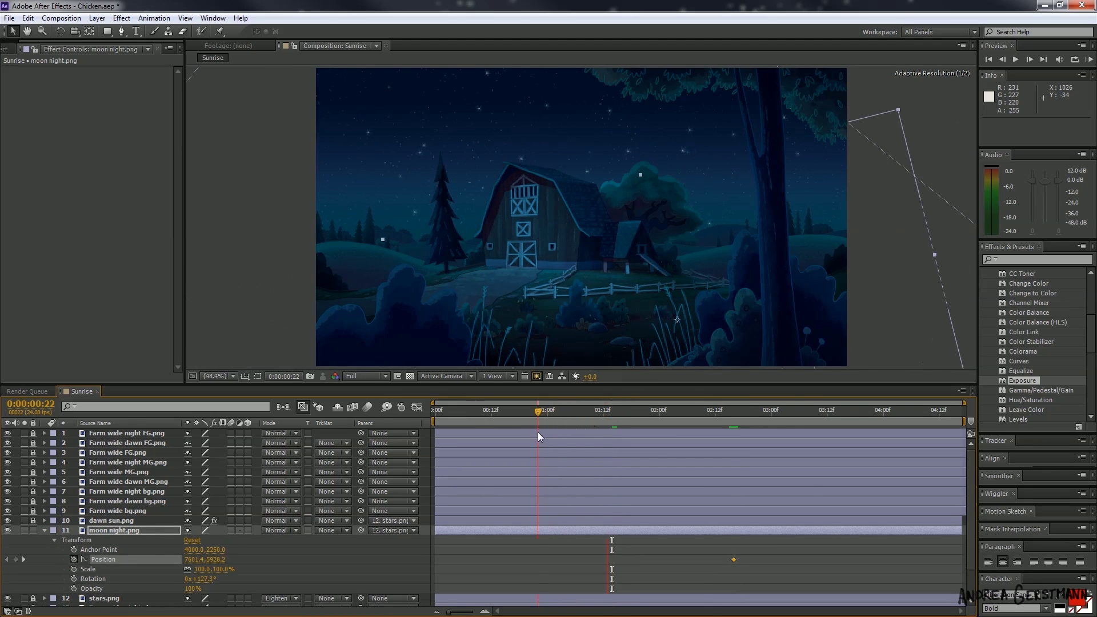
pyautogui.moveTo(419, 366); pyautogui.dragTo(382, 262)
pyautogui.moveTo(538, 411); pyautogui.dragTo(712, 480)
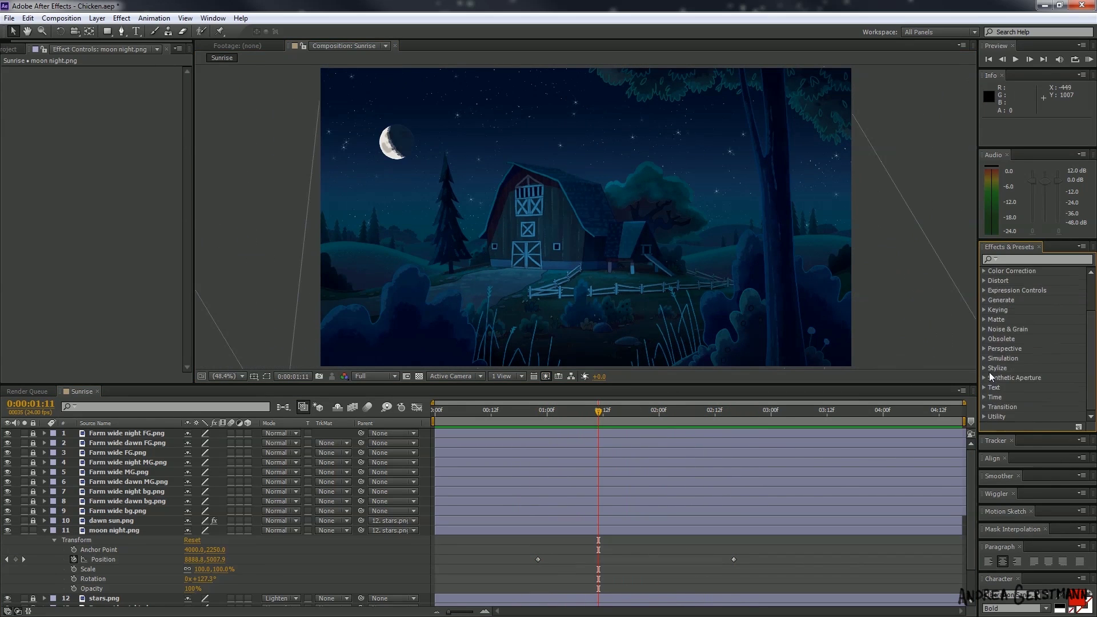
# - Apply the Glow effect to moon night.png with threshold 69.8%, radius 342 and intensity 2.4
pyautogui.click(990, 370)
pyautogui.scroll(-4, 989, 370)
pyautogui.moveTo(88, 583); pyautogui.dragTo(103, 530)
pyautogui.click(137, 484)
pyautogui.moveTo(284, 483); pyautogui.dragTo(313, 483)
pyautogui.moveTo(190, 505); pyautogui.dragTo(184, 504)
pyautogui.moveTo(193, 495); pyautogui.dragTo(325, 495)
pyautogui.moveTo(193, 484)
pyautogui.mouseDown()
pyautogui.moveTo(162, 485)
pyautogui.moveTo(197, 504)
pyautogui.mouseUp()
# - Duplicate moon night.png and delete the Glow effect from the upper copy
pyautogui.click(109, 446)
pyautogui.hotkey('ctrl', 'c')
pyautogui.hotkey('ctrl', 'v')
pyautogui.click(44, 454)
pyautogui.click(44, 530)
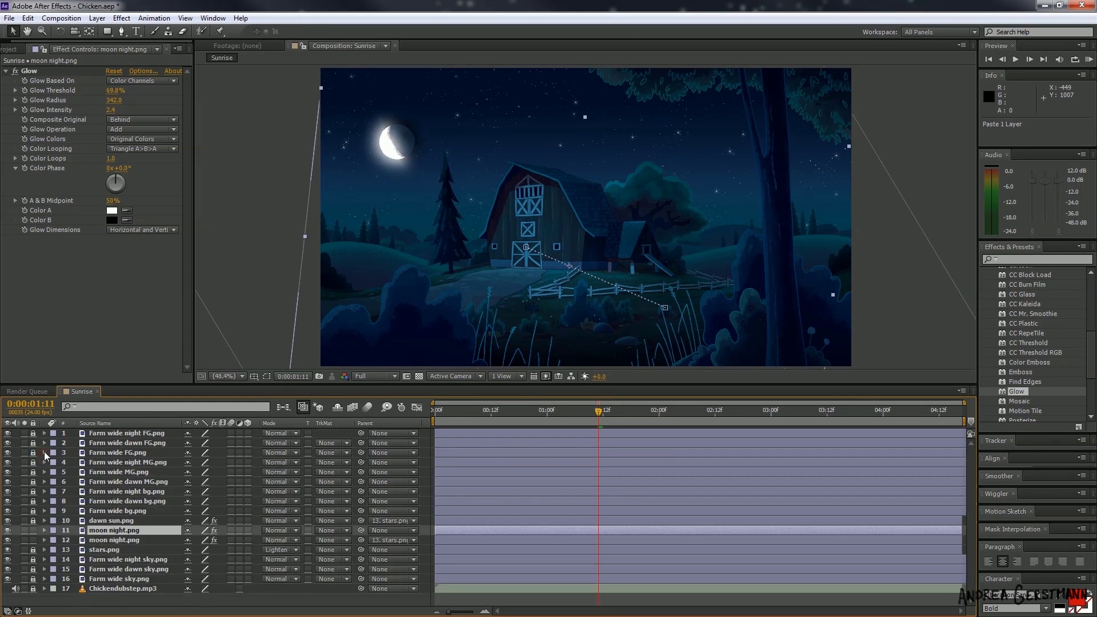
pyautogui.click(54, 540)
pyautogui.click(85, 550)
pyautogui.press('Delete')
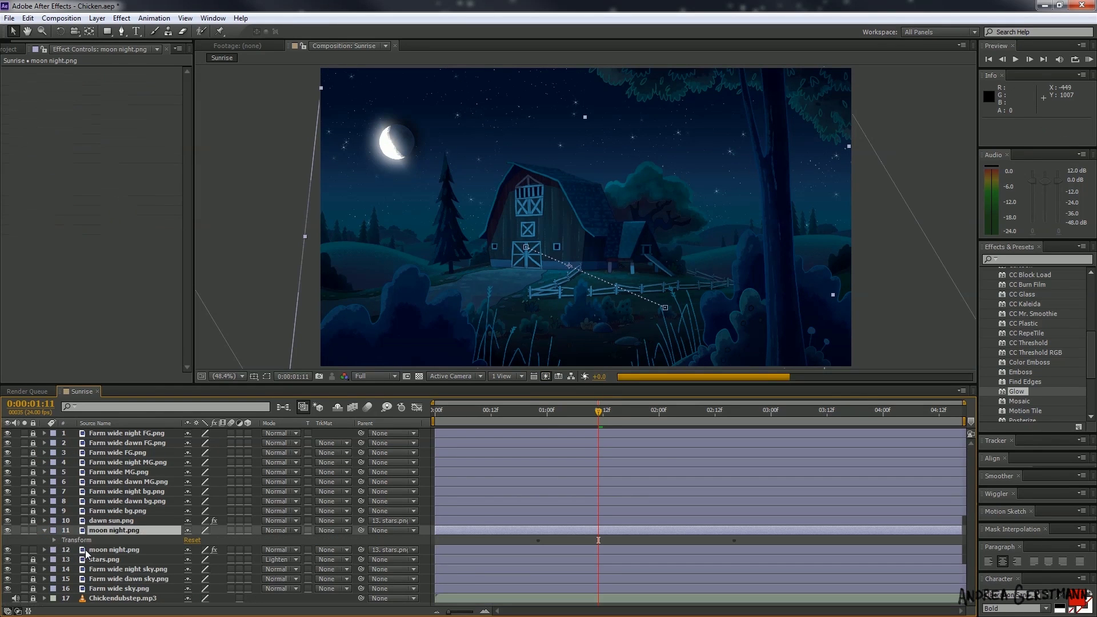
# - Lock the glowing moon layer, parent the upper moon night.png copy to stars.png and scrub to check its movement
pyautogui.click(44, 530)
pyautogui.click(105, 540)
pyautogui.click(34, 540)
pyautogui.click(405, 531)
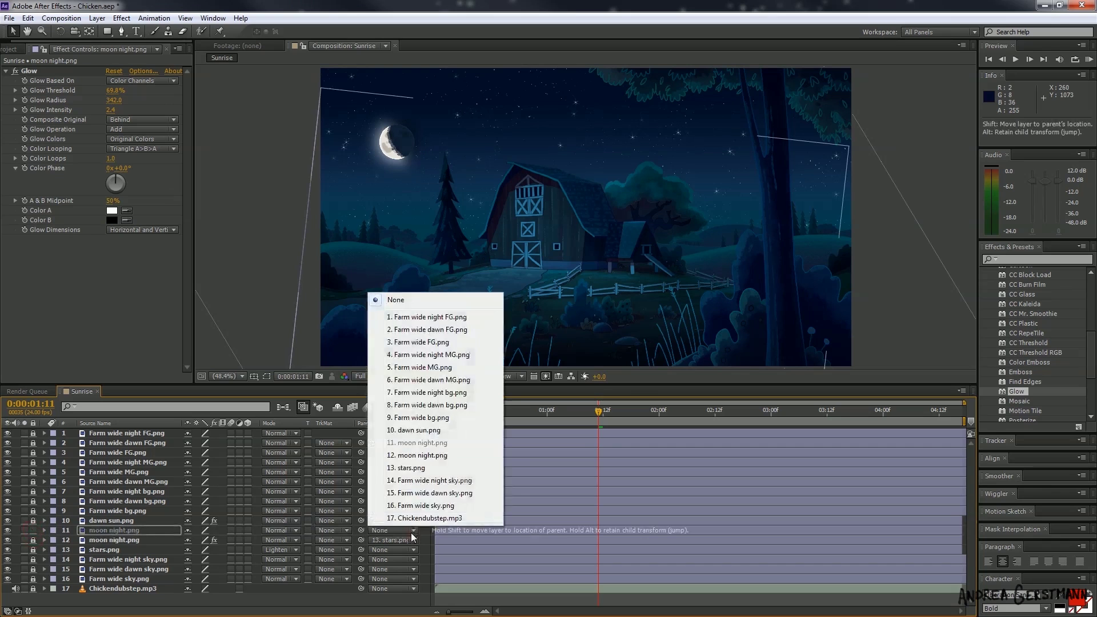
pyautogui.click(411, 467)
pyautogui.moveTo(624, 414); pyautogui.dragTo(550, 441)
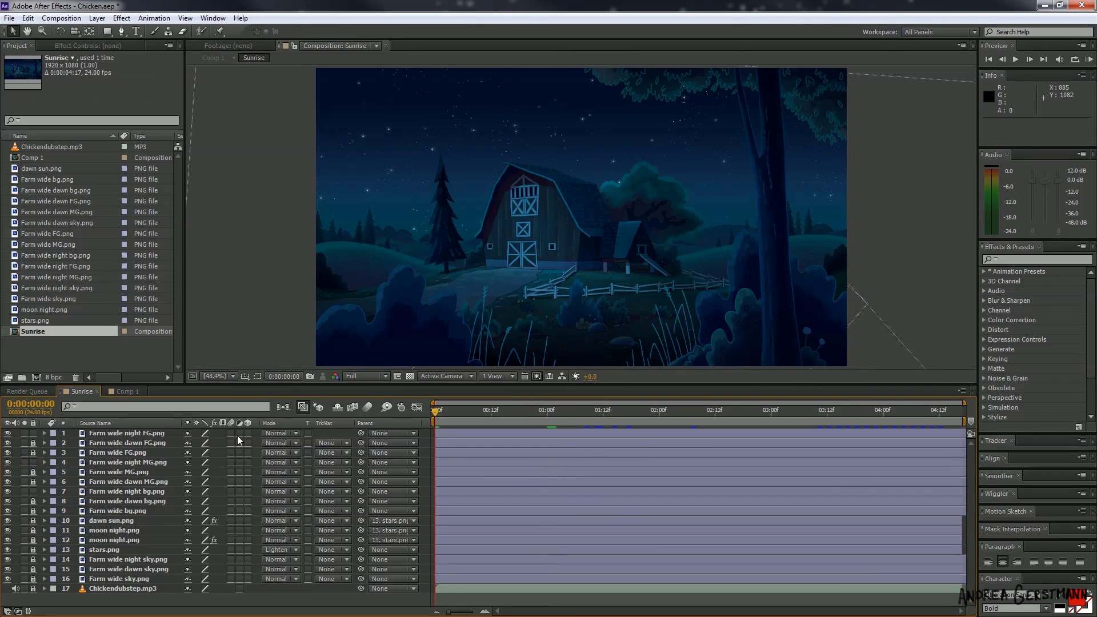
# - Parent Farm wide night FG.png to Farm wide night MG.png, and that layer to Farm wide night bg.png
pyautogui.click(414, 433)
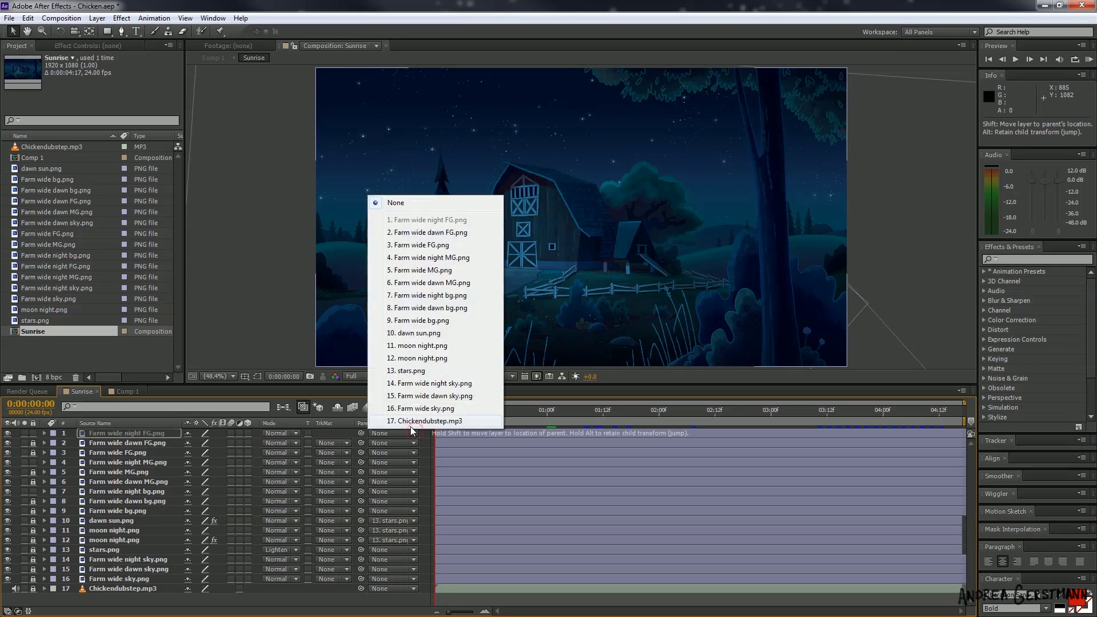
pyautogui.click(408, 258)
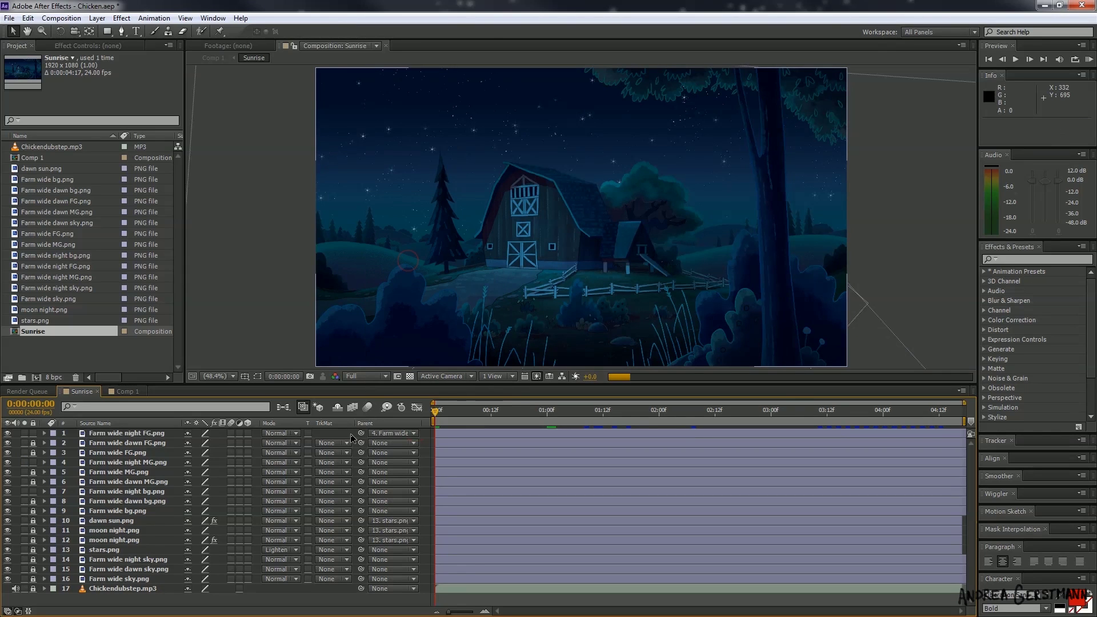
pyautogui.click(414, 462)
pyautogui.click(402, 324)
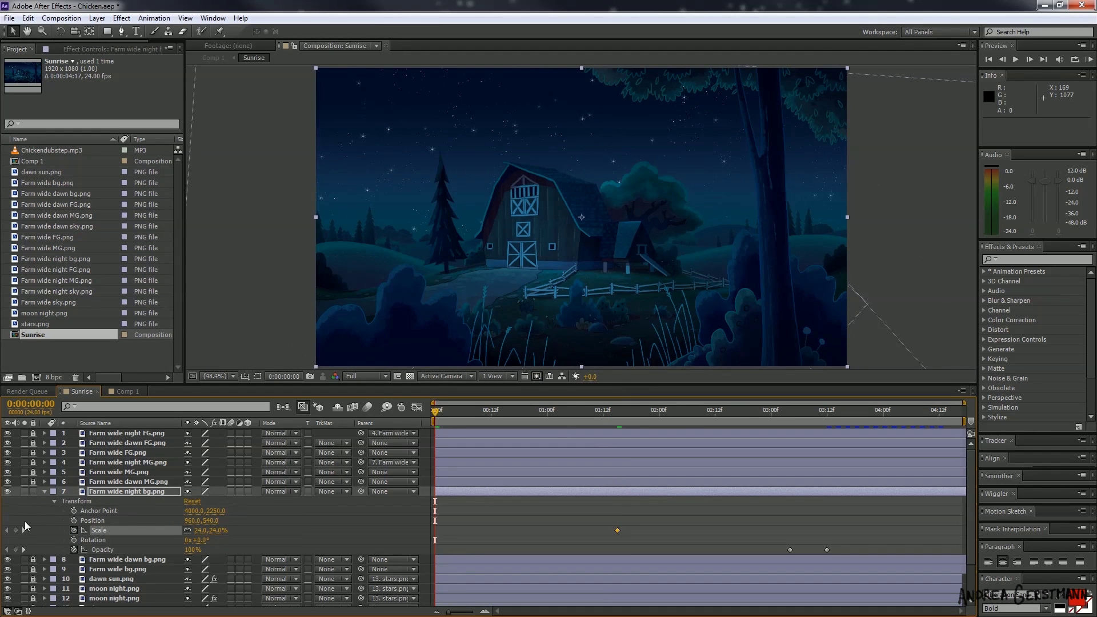
# - Animate the night bg, MG and FG layers' Scale between 0:00:00:00 and 0:00:01:15, starting MG at 111% and FG at 107%
pyautogui.moveTo(215, 534); pyautogui.dragTo(217, 530)
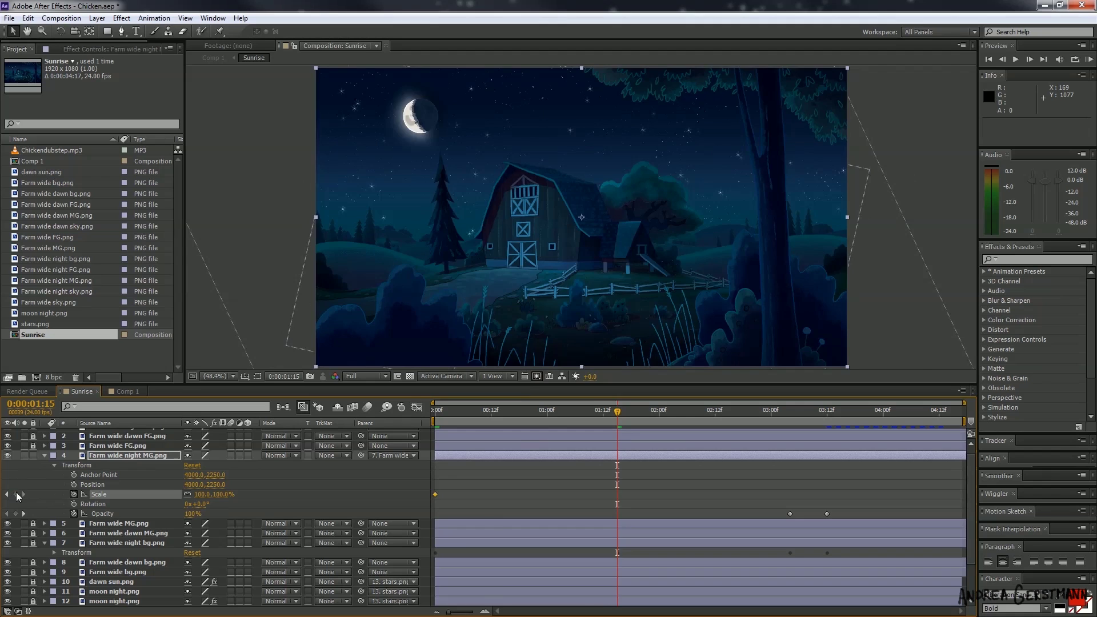
pyautogui.moveTo(223, 498); pyautogui.dragTo(292, 481)
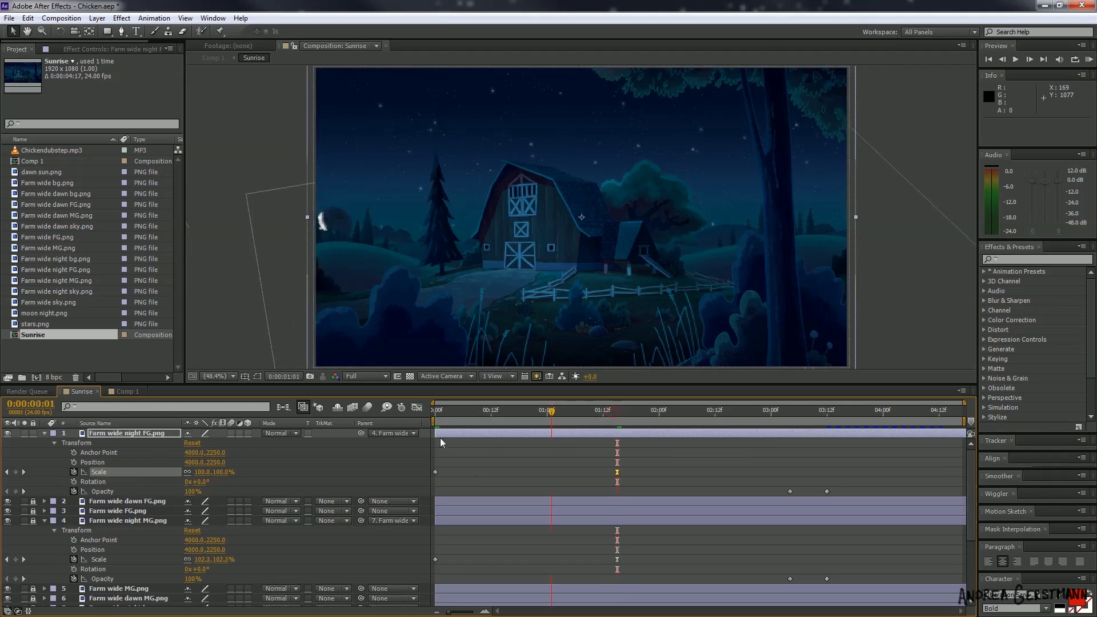
pyautogui.click(434, 410)
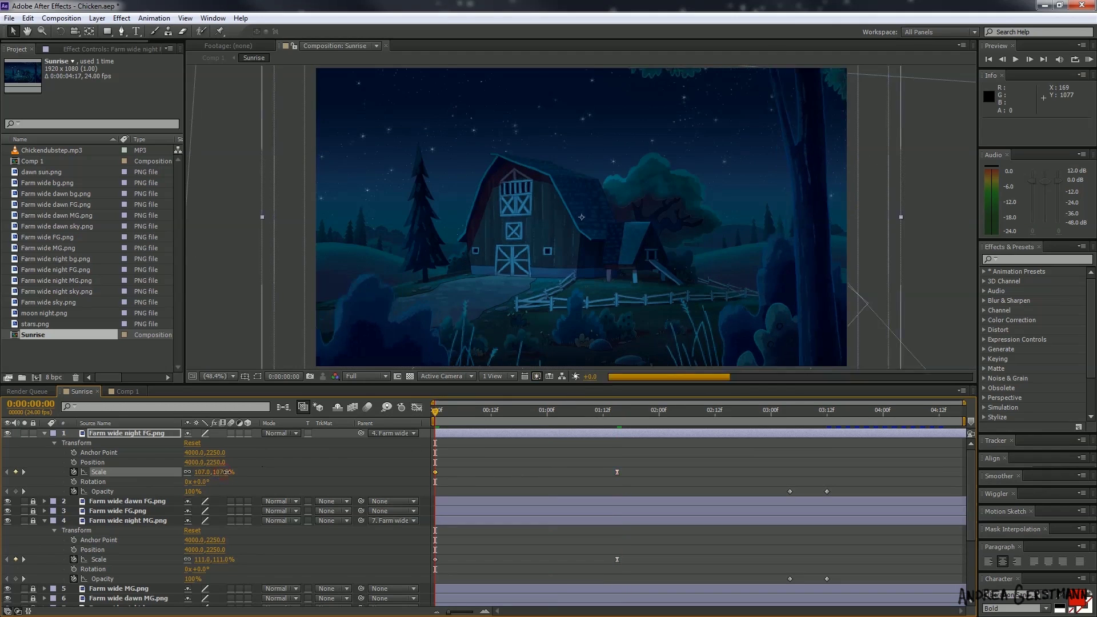
# - Scrub the timeline to check the night zoom, the exposure change around 0:00:01:00 and the dawn foreground fade
pyautogui.moveTo(434, 410); pyautogui.dragTo(535, 441)
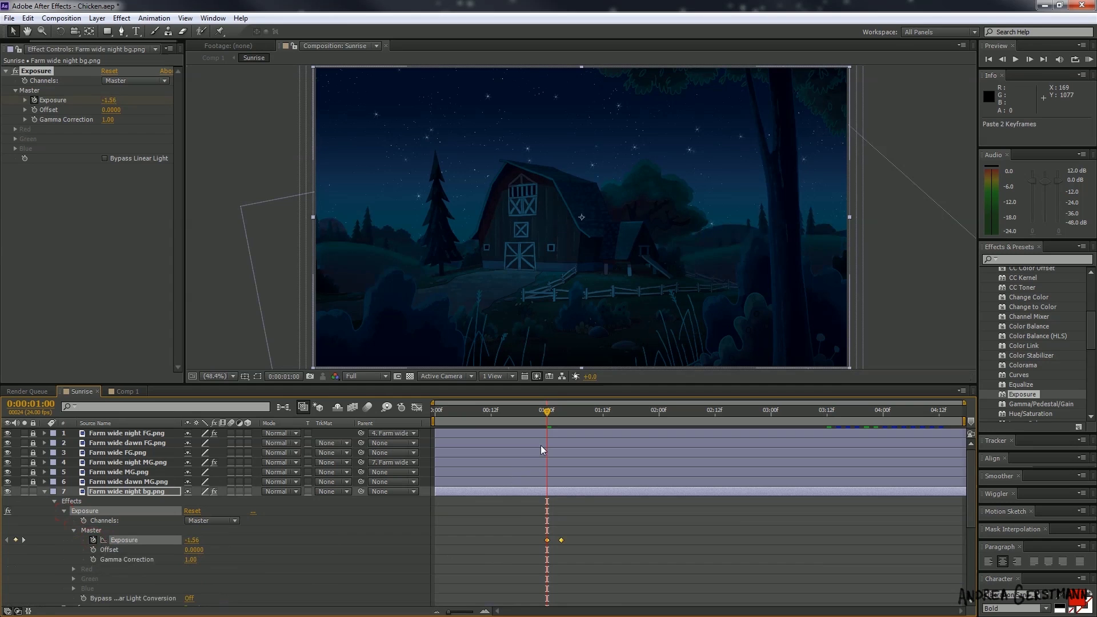
pyautogui.moveTo(543, 412); pyautogui.dragTo(498, 427)
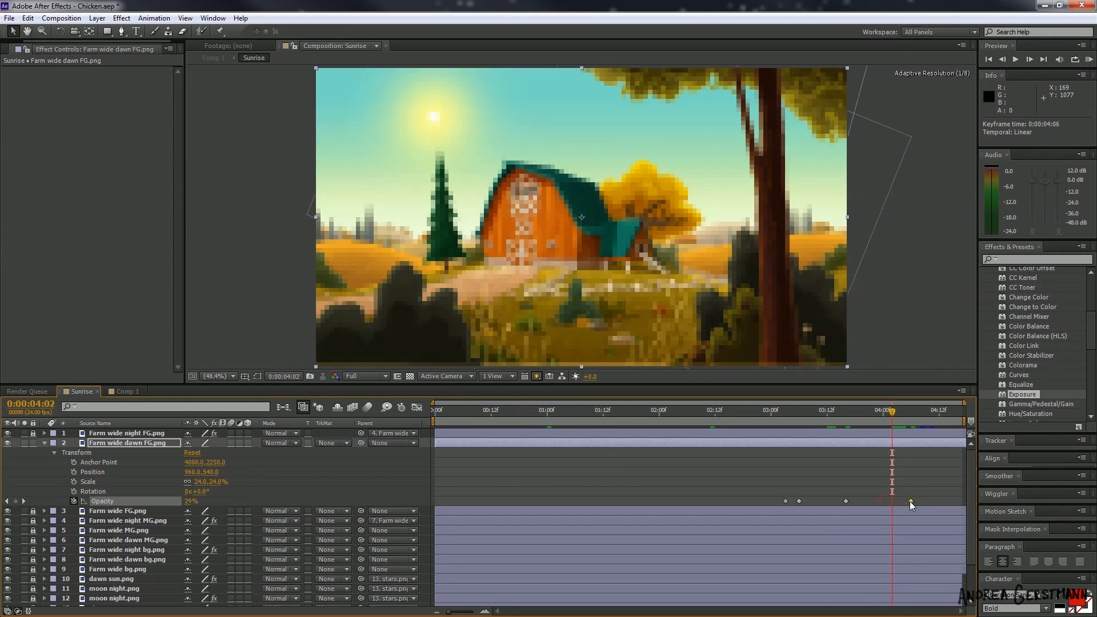
pyautogui.moveTo(851, 418); pyautogui.dragTo(907, 445)
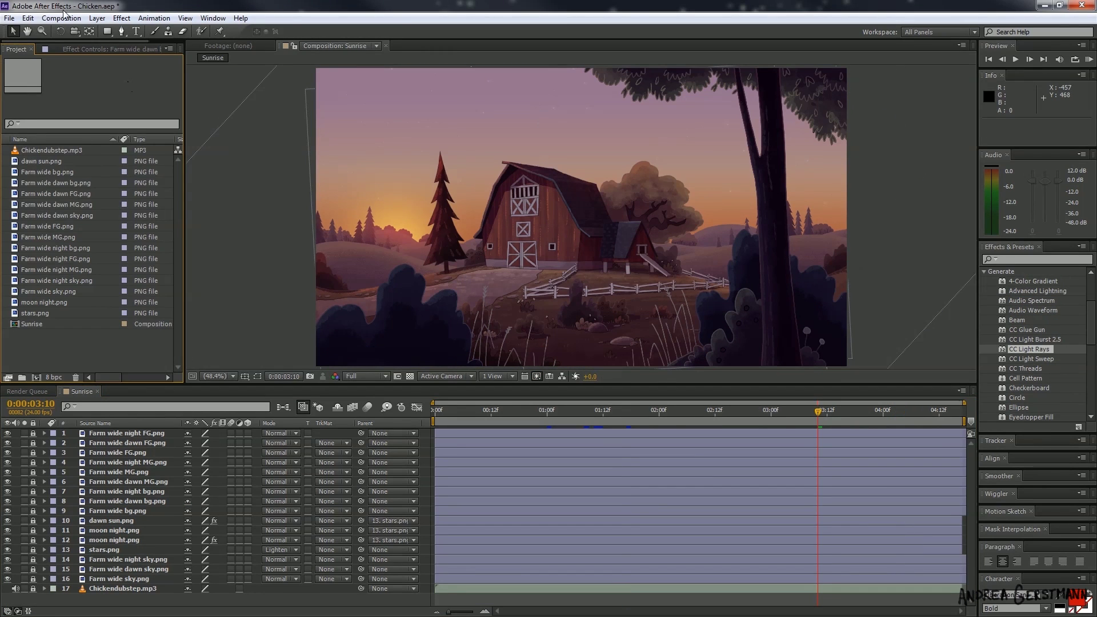
# - Create a new composition named Comp 1 with the HDTV 1080 24 preset
pyautogui.click(61, 18)
pyautogui.click(74, 30)
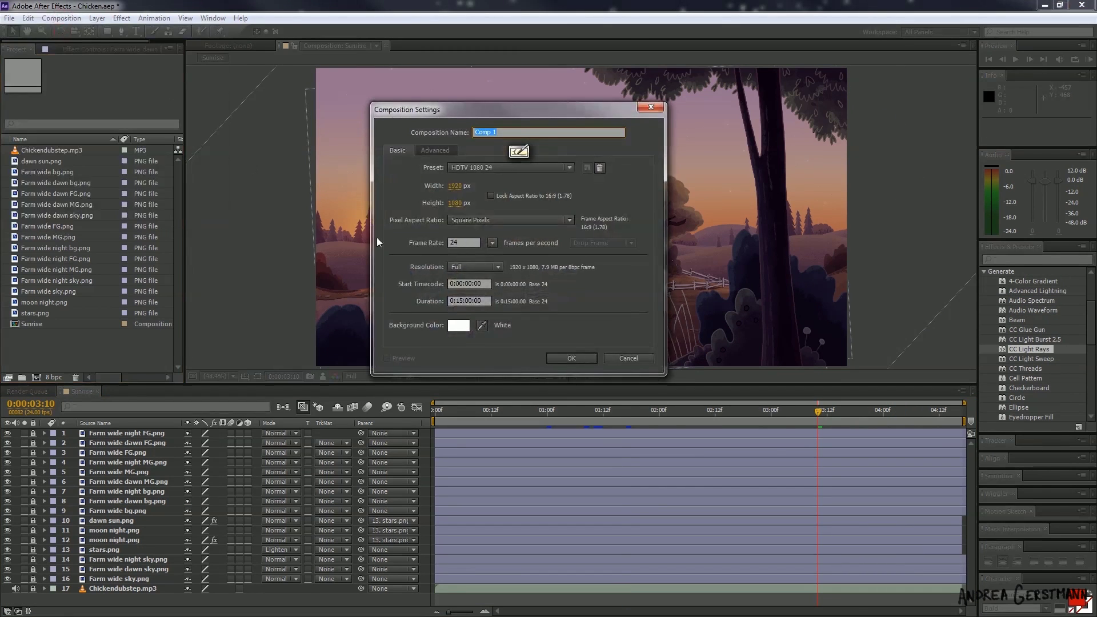
pyautogui.press('Return')
# - Add the Sunrise composition to Comp 1 and end the work area with it at 0:00:04:17
pyautogui.moveTo(31, 330); pyautogui.dragTo(102, 467)
pyautogui.moveTo(436, 414); pyautogui.dragTo(475, 416)
pyautogui.moveTo(964, 421); pyautogui.dragTo(520, 427)
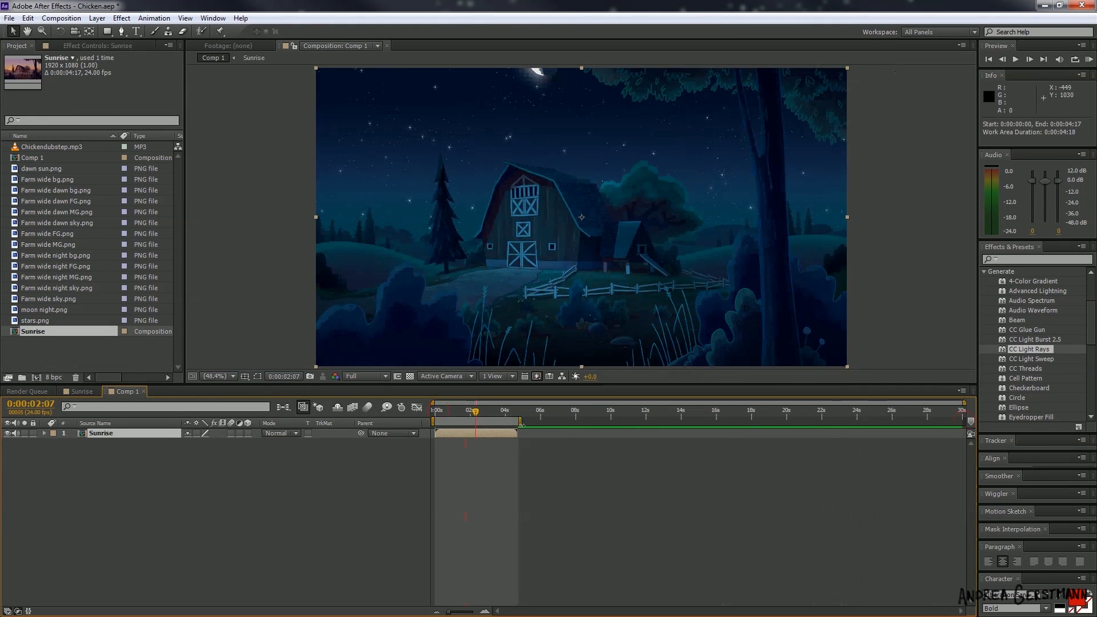
# - Apply CC Light Rays to the Sunrise layer and place its center on the sun at 292.1, 585.9 at 0:00:03:12
pyautogui.moveTo(436, 412); pyautogui.dragTo(833, 443)
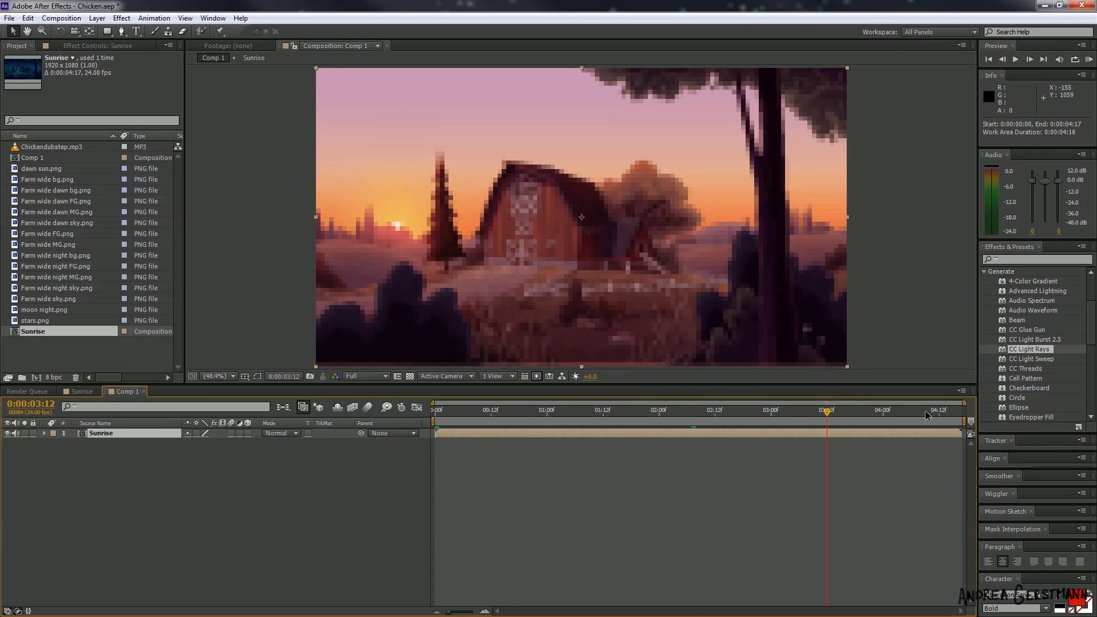
pyautogui.moveTo(106, 441); pyautogui.dragTo(104, 434)
pyautogui.moveTo(449, 143); pyautogui.dragTo(397, 231)
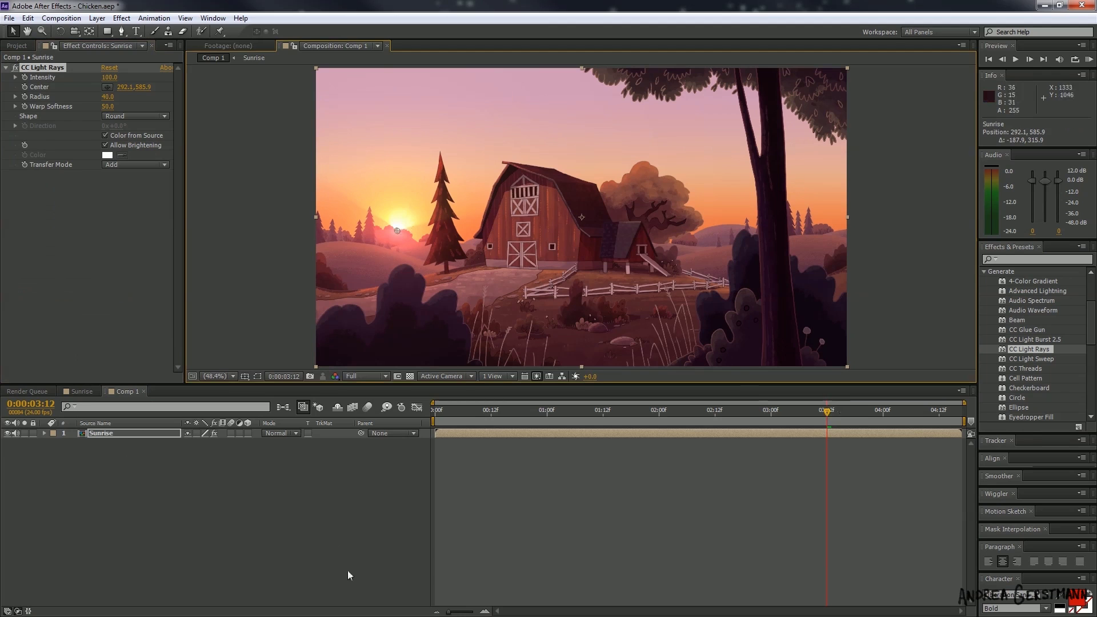
# - Keyframe the CC Light Rays Center at 0:00:03:12 and shift it slightly lower onto the sun at 0:00:03:10
pyautogui.click(45, 433)
pyautogui.click(55, 442)
pyautogui.click(64, 452)
pyautogui.click(83, 472)
pyautogui.moveTo(826, 411); pyautogui.dragTo(816, 412)
pyautogui.moveTo(397, 231); pyautogui.dragTo(395, 237)
# - Add CC Light Rays Intensity keyframes at 0:00:03:10 and 0:00:03:12
pyautogui.click(84, 462)
pyautogui.click(24, 472)
pyautogui.click(15, 462)
pyautogui.click(6, 462)
# - Keyframe the light rays Center at 0:00:03:14 and move it up with the sun to 302.4, 521.9
pyautogui.moveTo(818, 412); pyautogui.dragTo(836, 411)
pyautogui.click(15, 472)
pyautogui.moveTo(397, 231); pyautogui.dragTo(400, 213)
pyautogui.press('=')
pyautogui.press('=')
# - Move the light rays Center onto the sun at 0:00:03:16 and add another Center keyframe at 0:00:03:18
pyautogui.moveTo(698, 412); pyautogui.dragTo(735, 411)
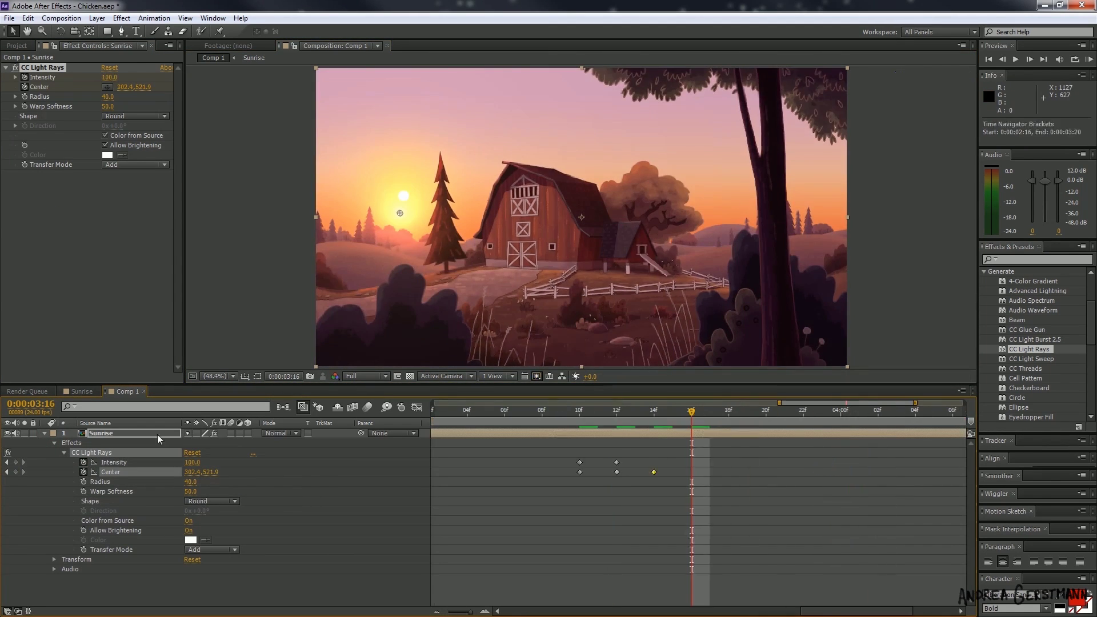
pyautogui.click(16, 472)
pyautogui.moveTo(400, 212); pyautogui.dragTo(403, 195)
pyautogui.moveTo(691, 411); pyautogui.dragTo(728, 411)
pyautogui.click(16, 472)
pyautogui.click(404, 196)
pyautogui.click(111, 473)
# - Move the light rays Center further up along the sun's path at 0:00:03:20 and 0:00:03:22
pyautogui.click(766, 412)
pyautogui.moveTo(403, 195); pyautogui.dragTo(412, 164)
pyautogui.click(804, 411)
pyautogui.moveTo(412, 163); pyautogui.dragTo(475, 69)
# - Keyframe a lower light rays Intensity at 0:00:04:02 and shift the Center slightly sideways at 0:00:04:04
pyautogui.click(841, 412)
pyautogui.click(953, 412)
pyautogui.click(841, 412)
pyautogui.click(878, 412)
pyautogui.click(16, 462)
pyautogui.moveTo(192, 462); pyautogui.dragTo(152, 462)
pyautogui.click(916, 412)
pyautogui.moveTo(474, 70); pyautogui.dragTo(487, 70)
# - Collapse the Sunrise layer and scrub through the full length of Comp 1 to check the light rays
pyautogui.moveTo(916, 411); pyautogui.dragTo(654, 411)
pyautogui.click(44, 433)
pyautogui.moveTo(817, 403); pyautogui.dragTo(432, 403)
pyautogui.moveTo(952, 402); pyautogui.dragTo(965, 402)
pyautogui.moveTo(436, 412); pyautogui.dragTo(703, 430)
pyautogui.moveTo(767, 423); pyautogui.dragTo(836, 436)
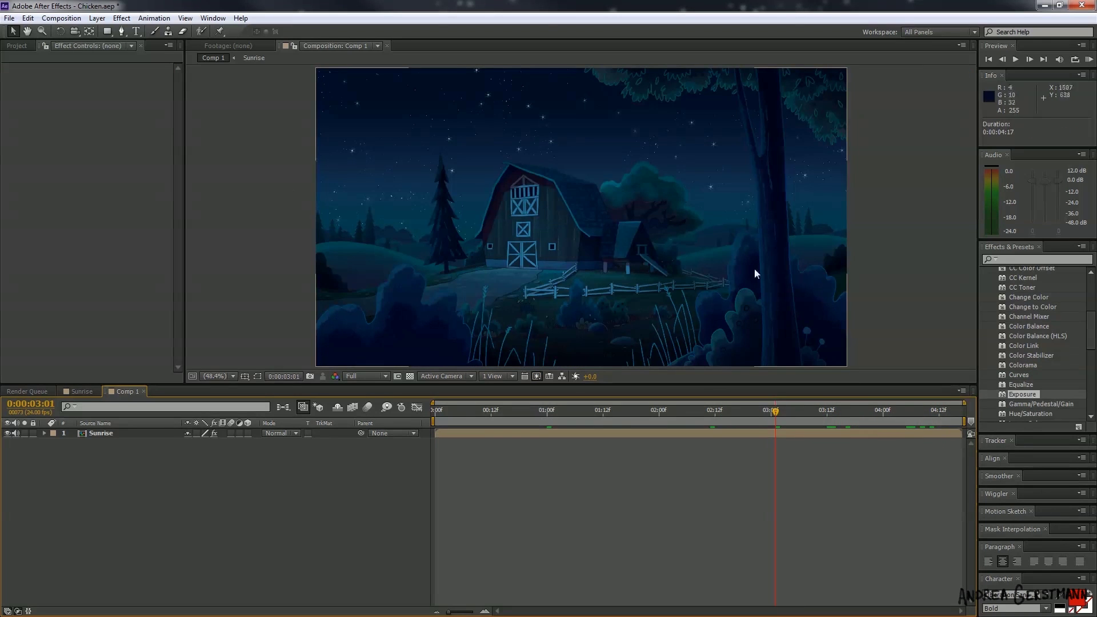
# - Queue Comp 1 for rendering with the H.264 output module and start the render
pyautogui.click(61, 19)
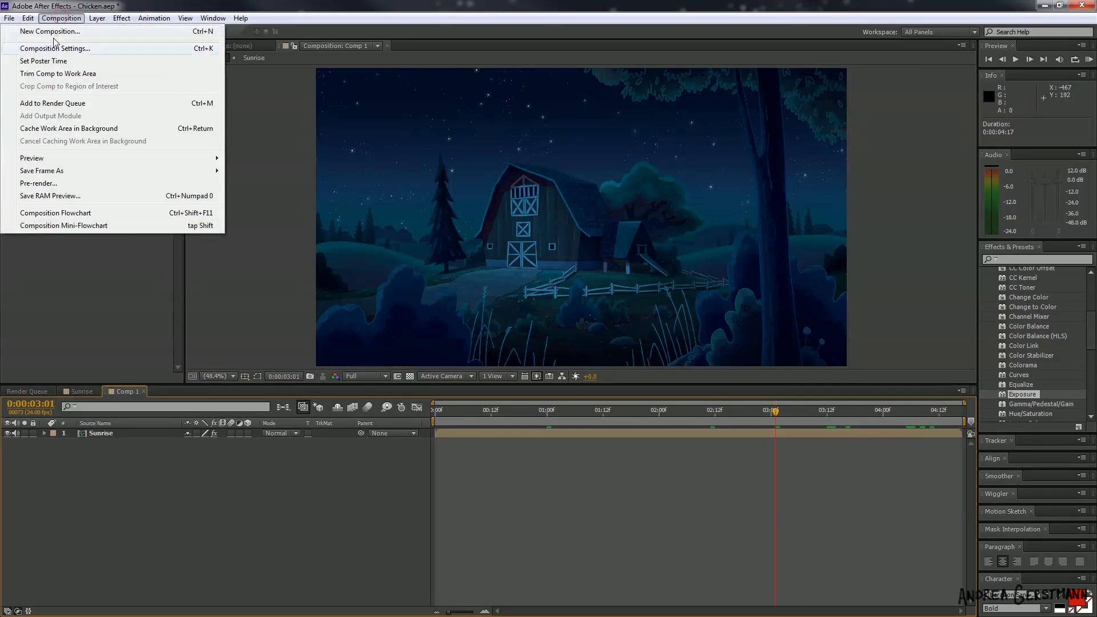
pyautogui.click(50, 104)
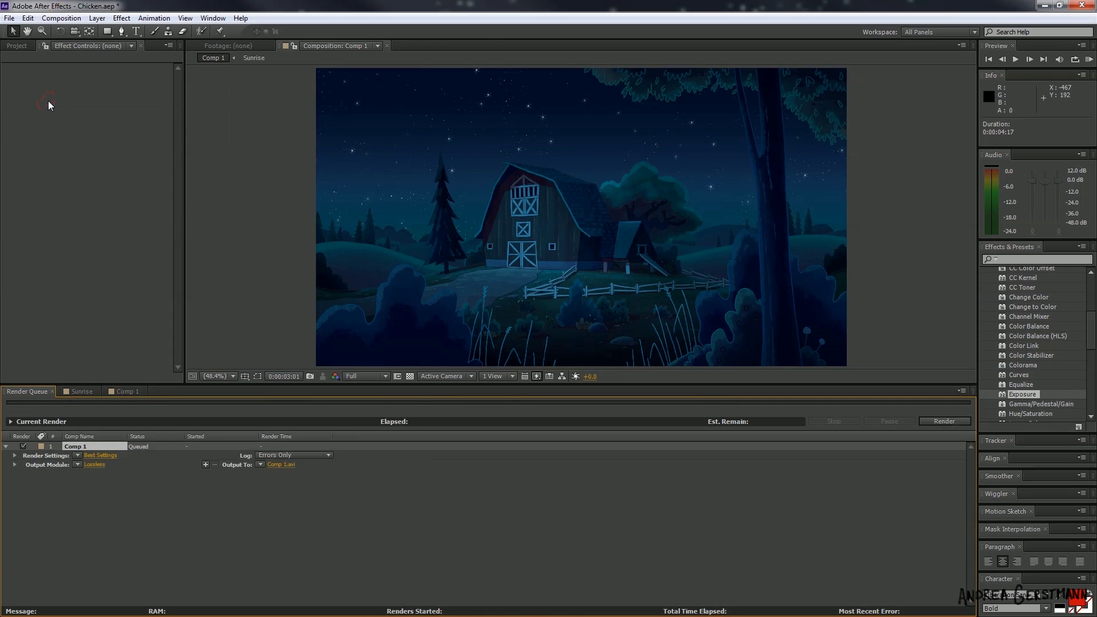
pyautogui.click(78, 464)
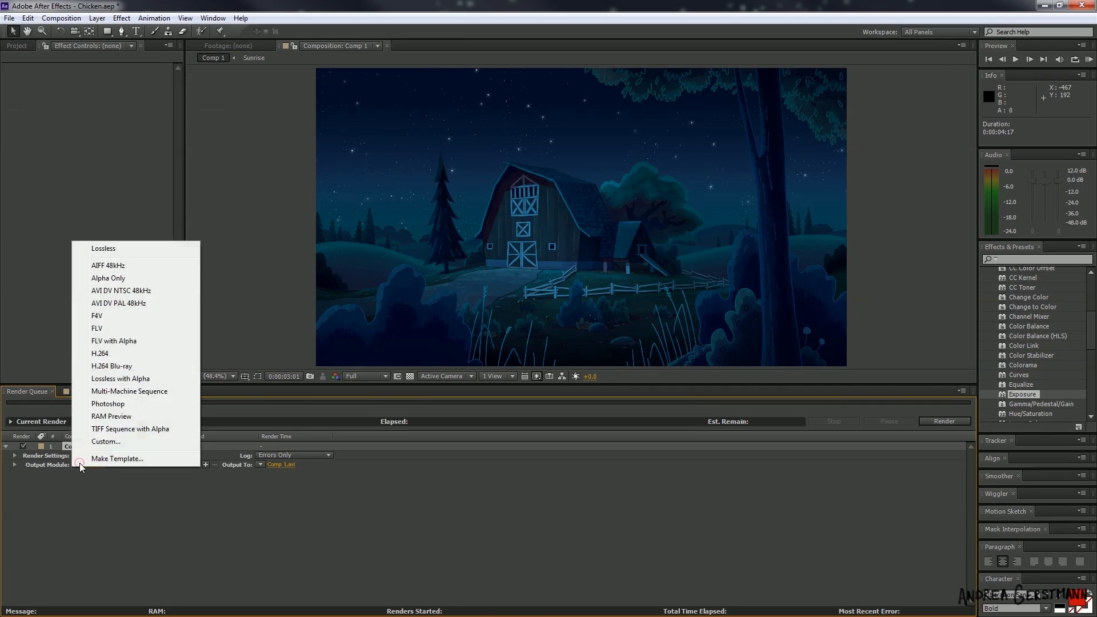
pyautogui.click(108, 353)
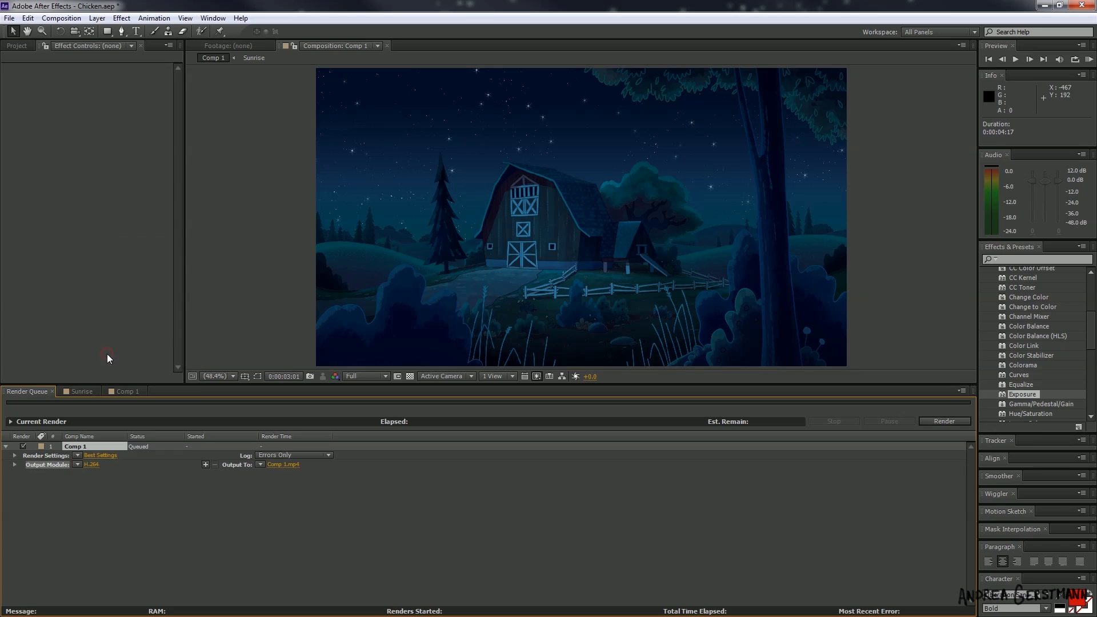
pyautogui.click(945, 423)
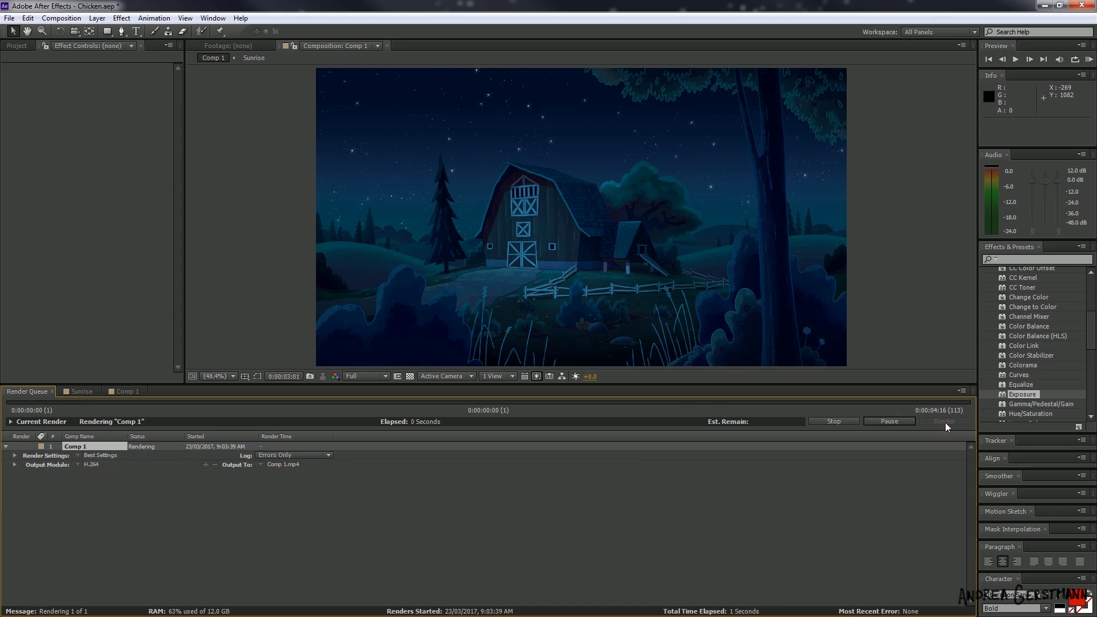